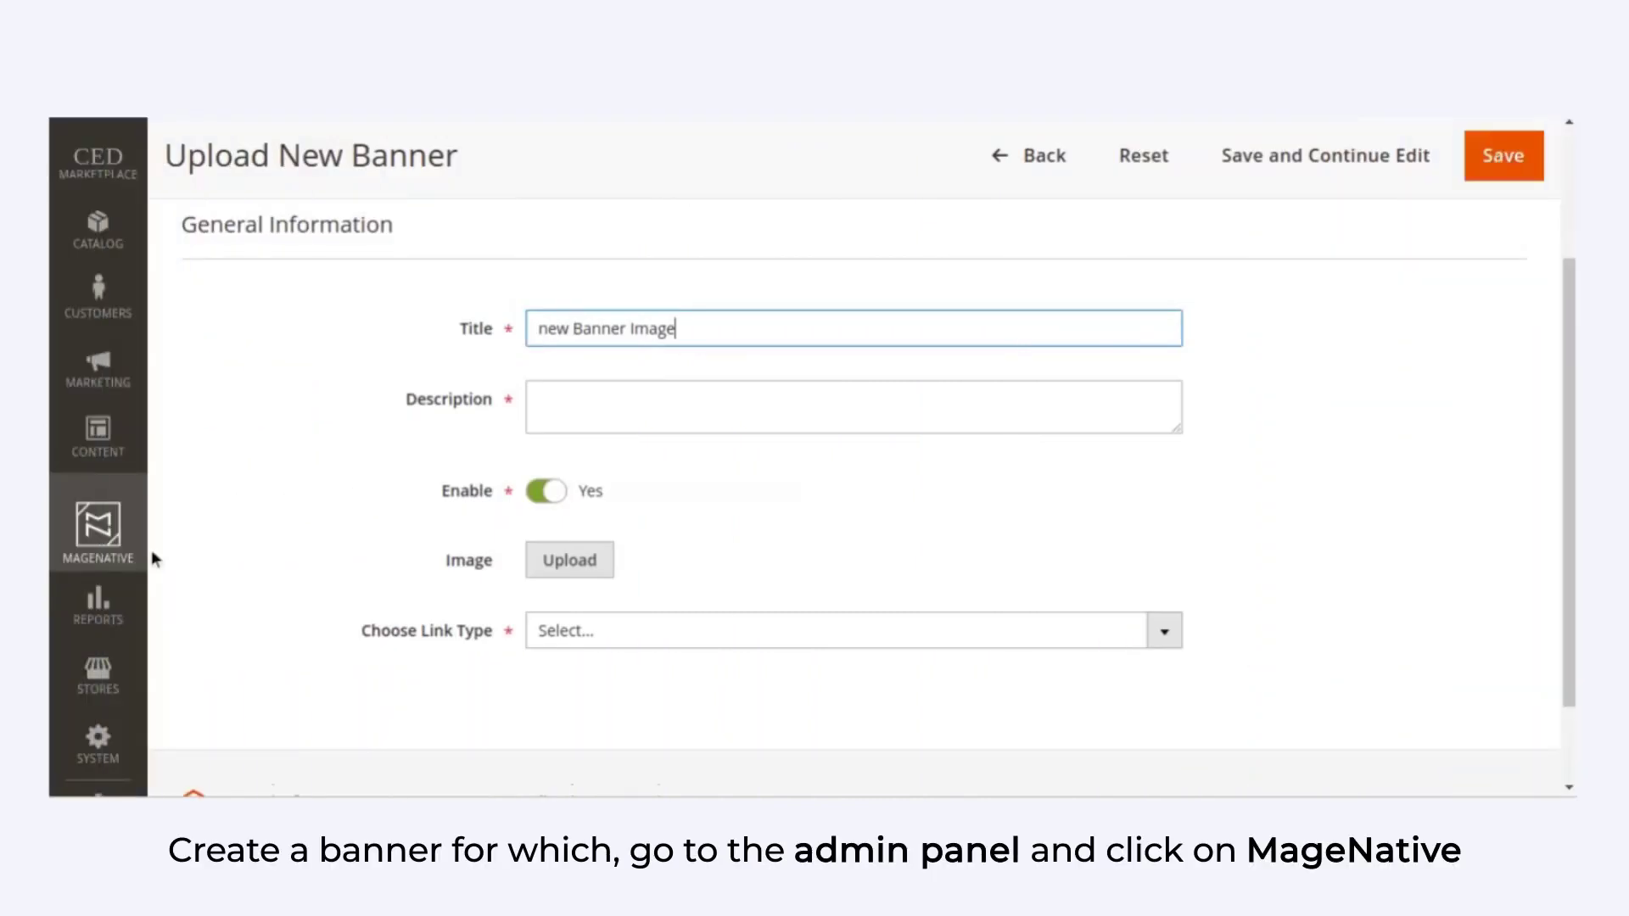
Step: Open a new banner image form from MageNative's Manage Banner list
left_click(91, 513)
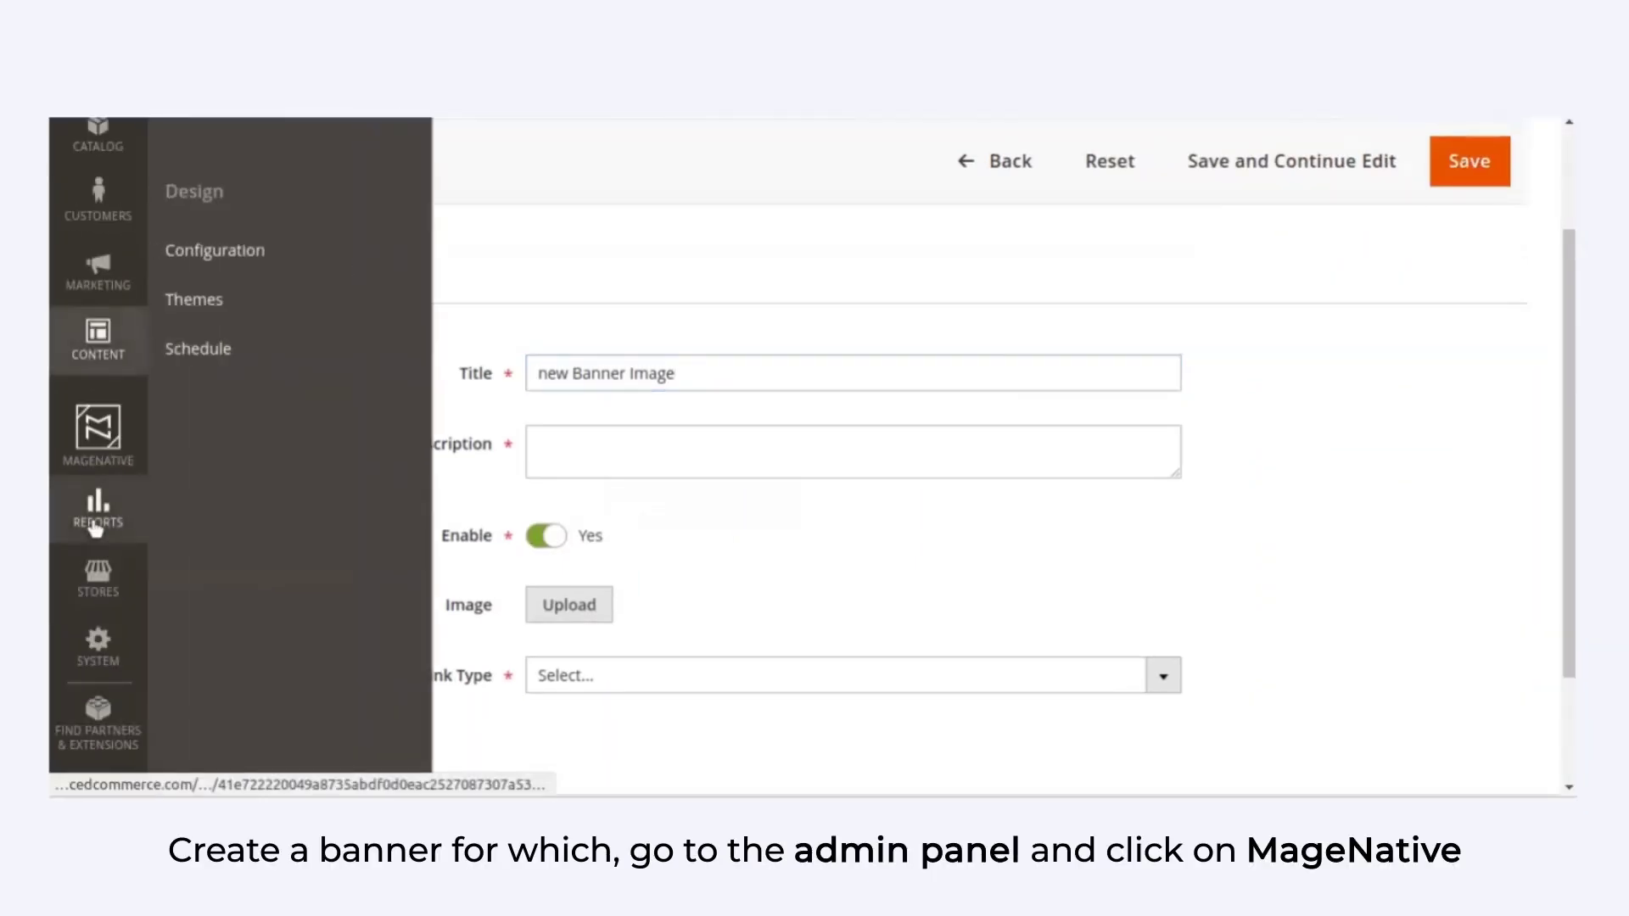
left_click(96, 428)
left_click_drag(1571, 346, 1572, 246)
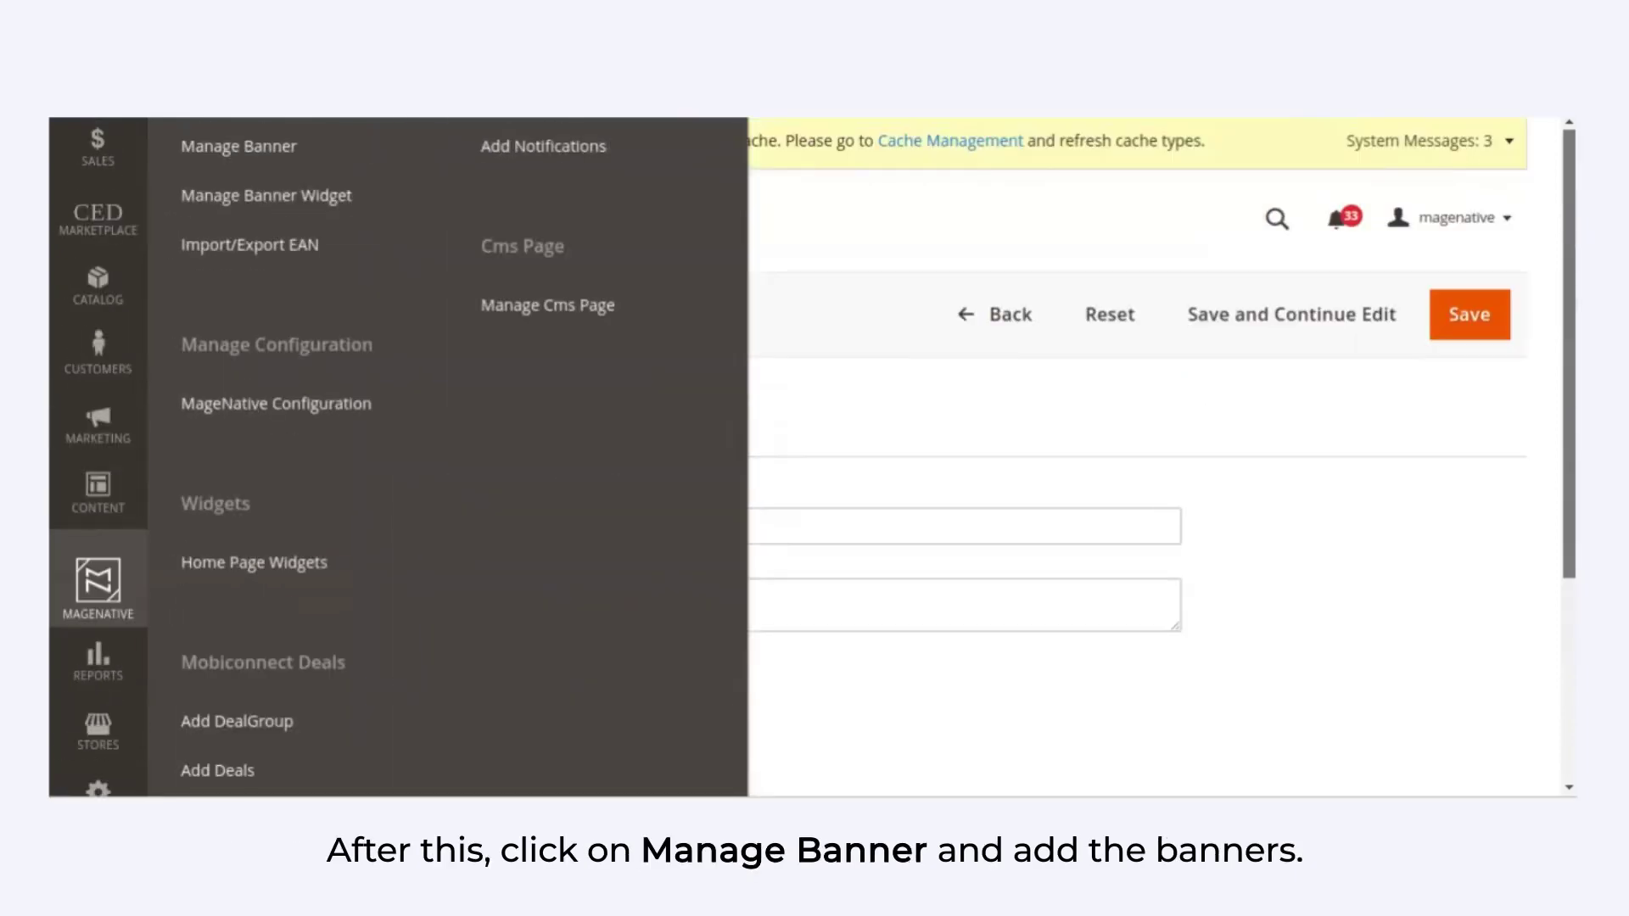
left_click(296, 160)
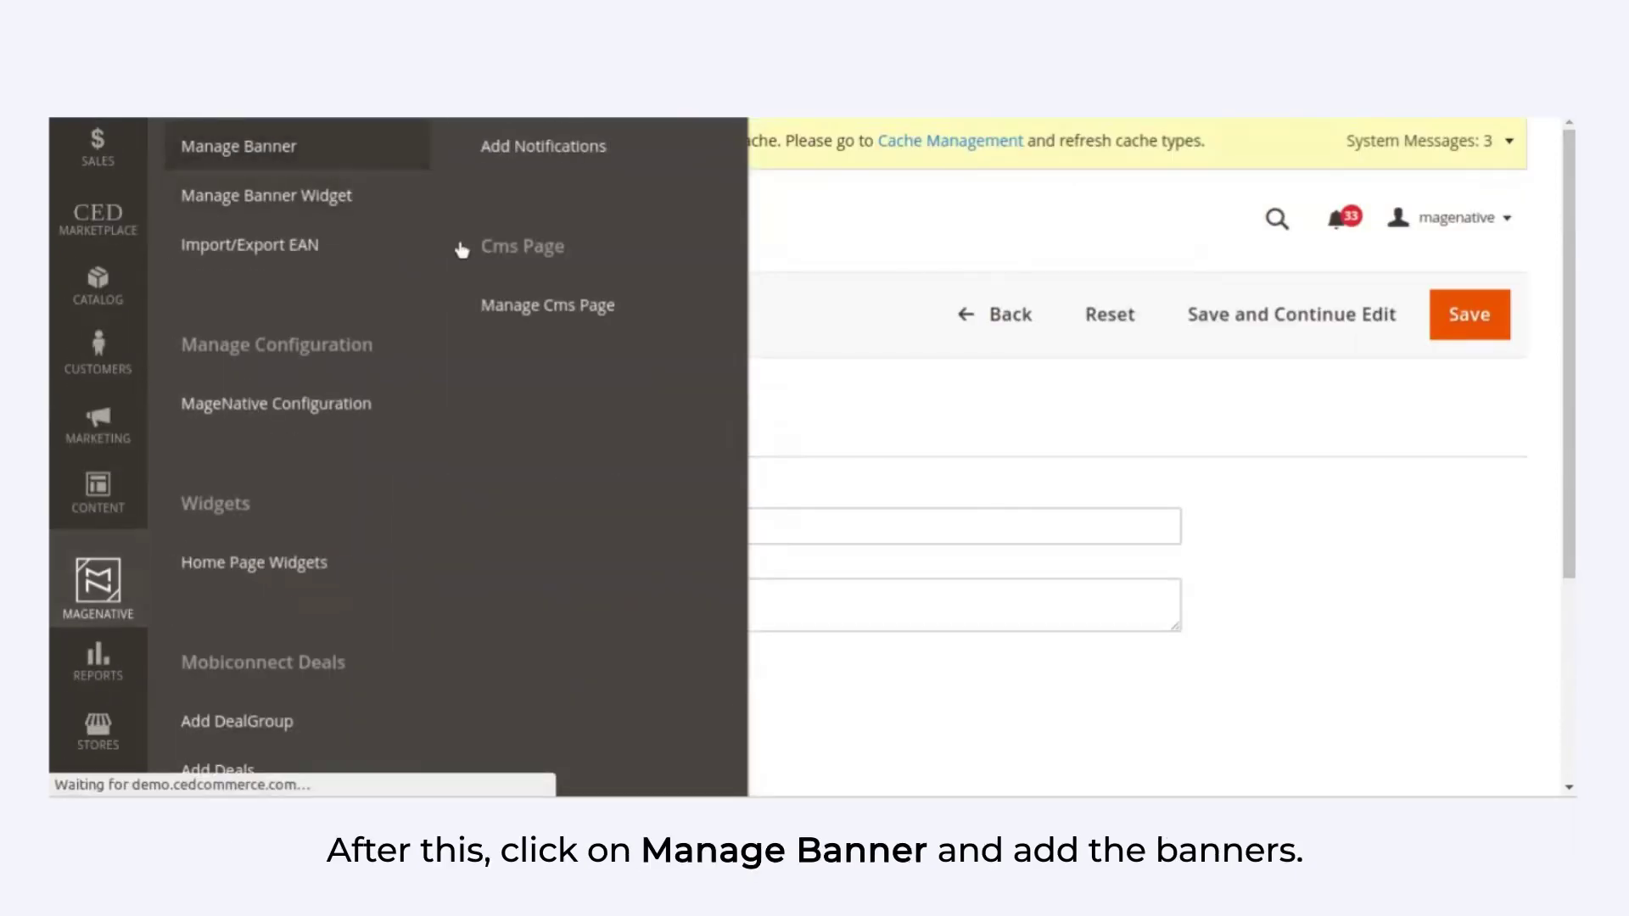
scroll(1571, 267, "down", 3)
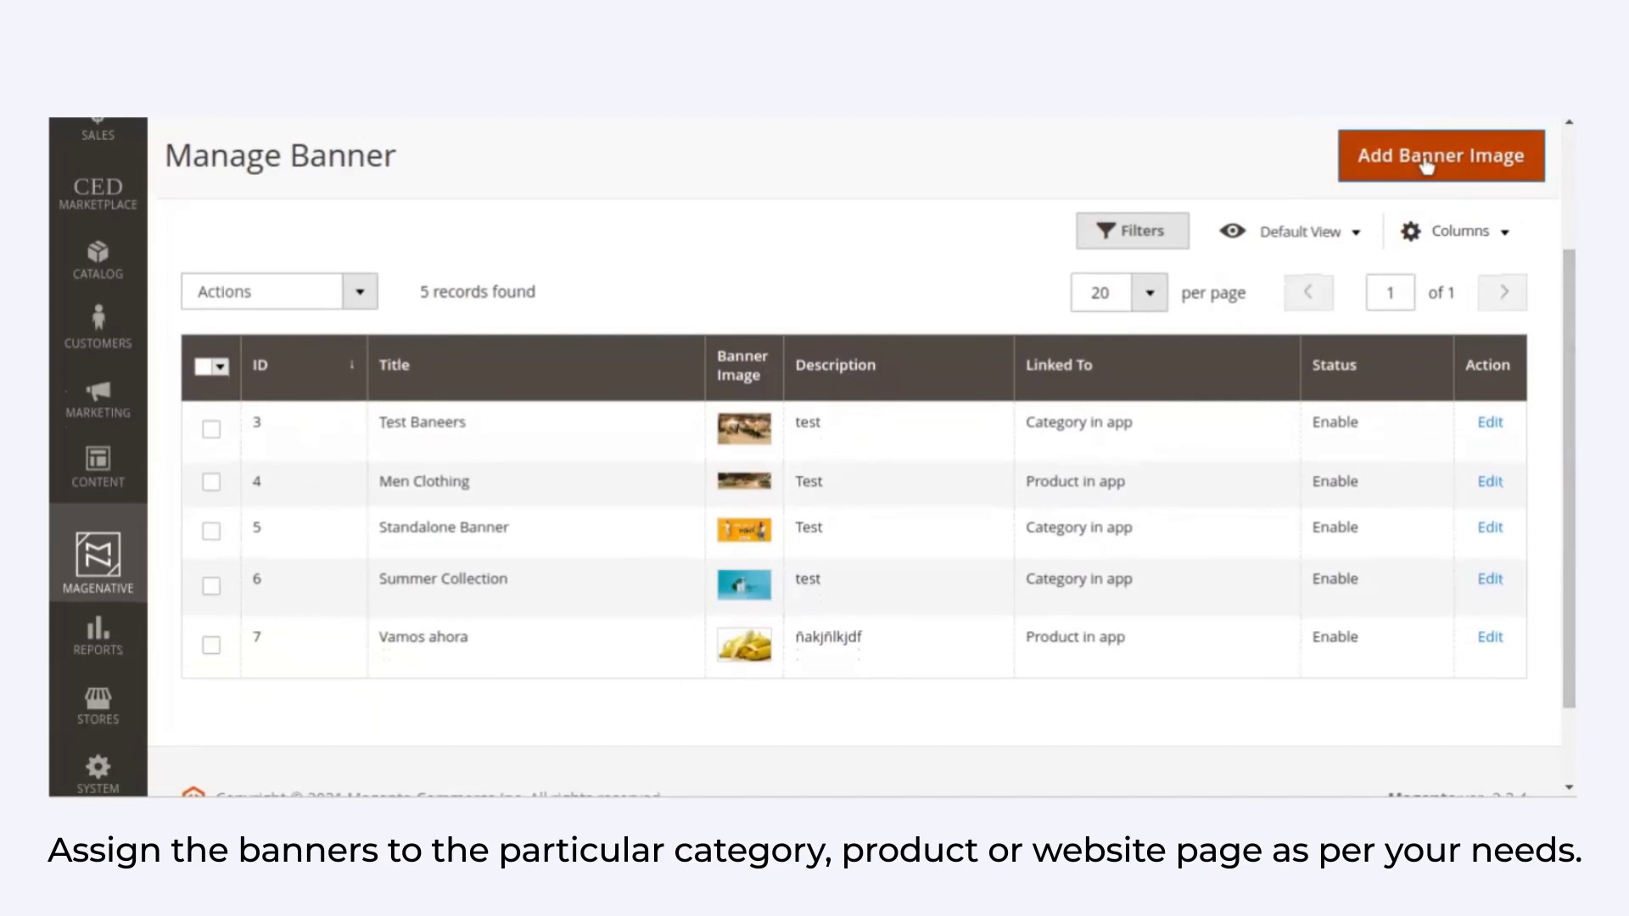
left_click(1427, 166)
Step: Enter New_Single_Banner as title and description, link it to a category in app, and save
left_click(550, 336)
type("New_Single")
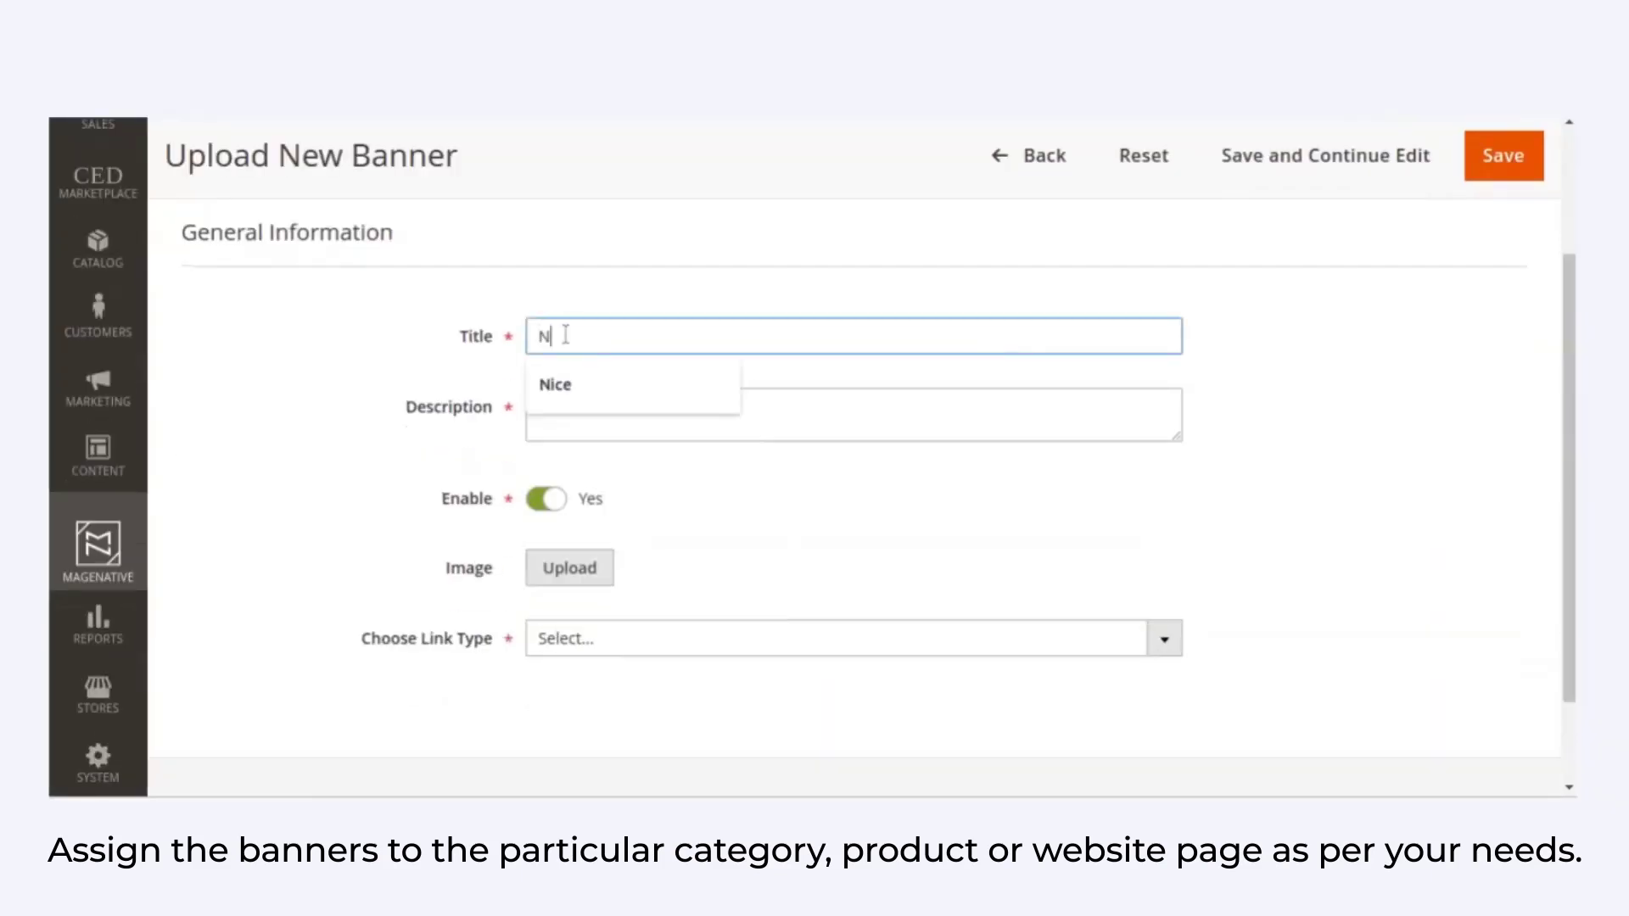
type("_Banner")
key("ctrl+a")
key("ctrl+c")
left_click(586, 411)
key("ctrl+v")
scroll(1284, 455, "down", 2)
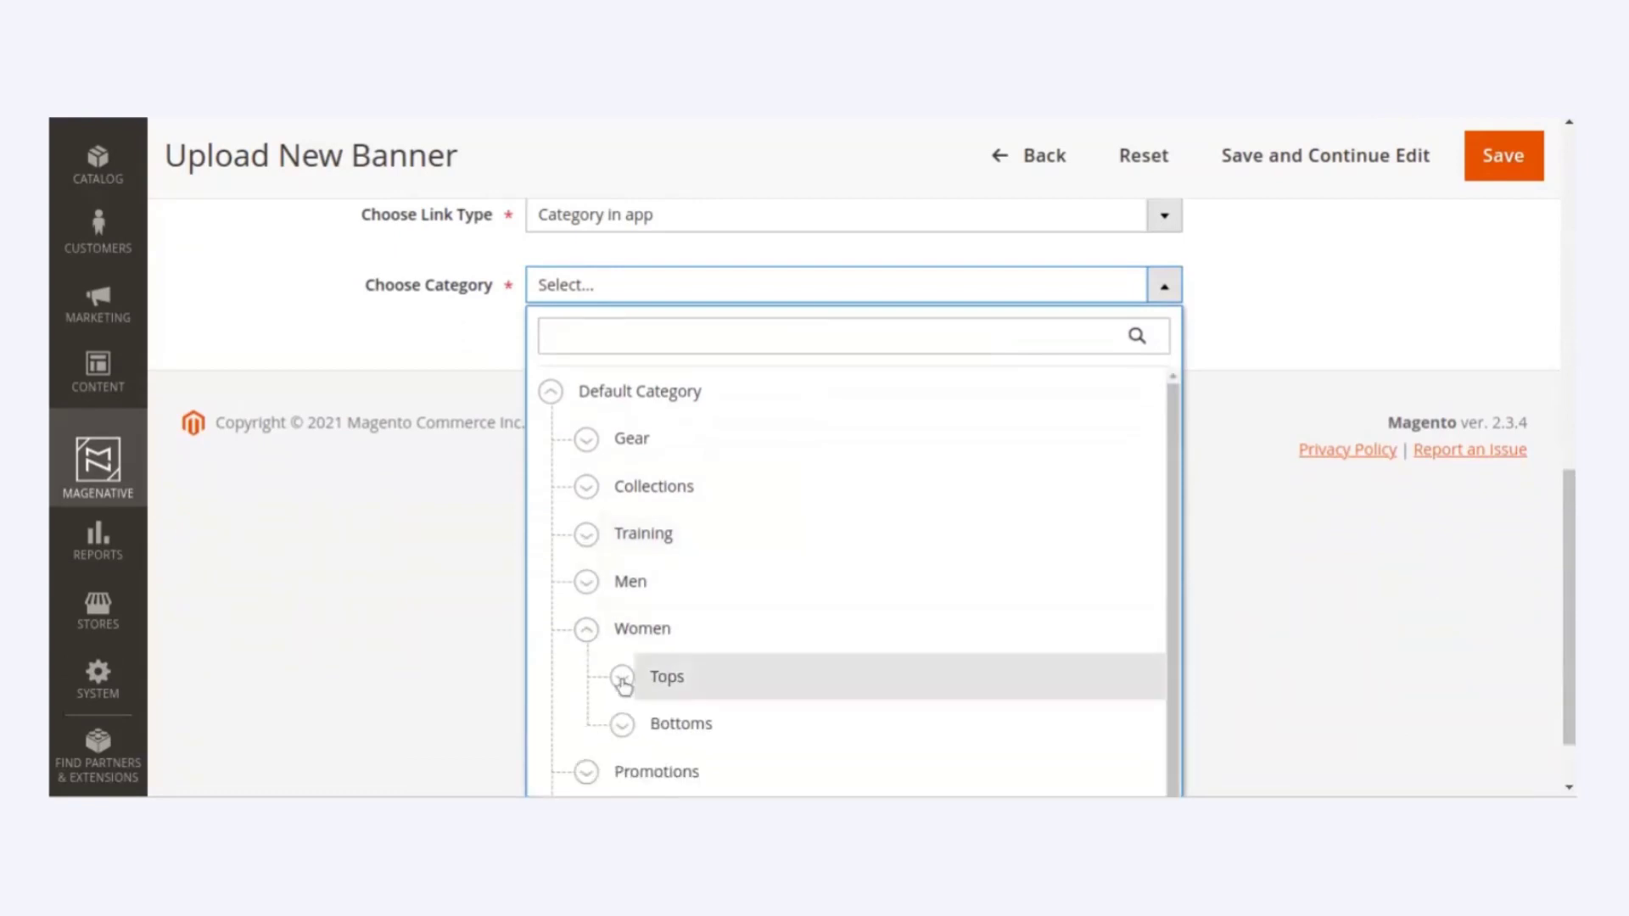
left_click(622, 676)
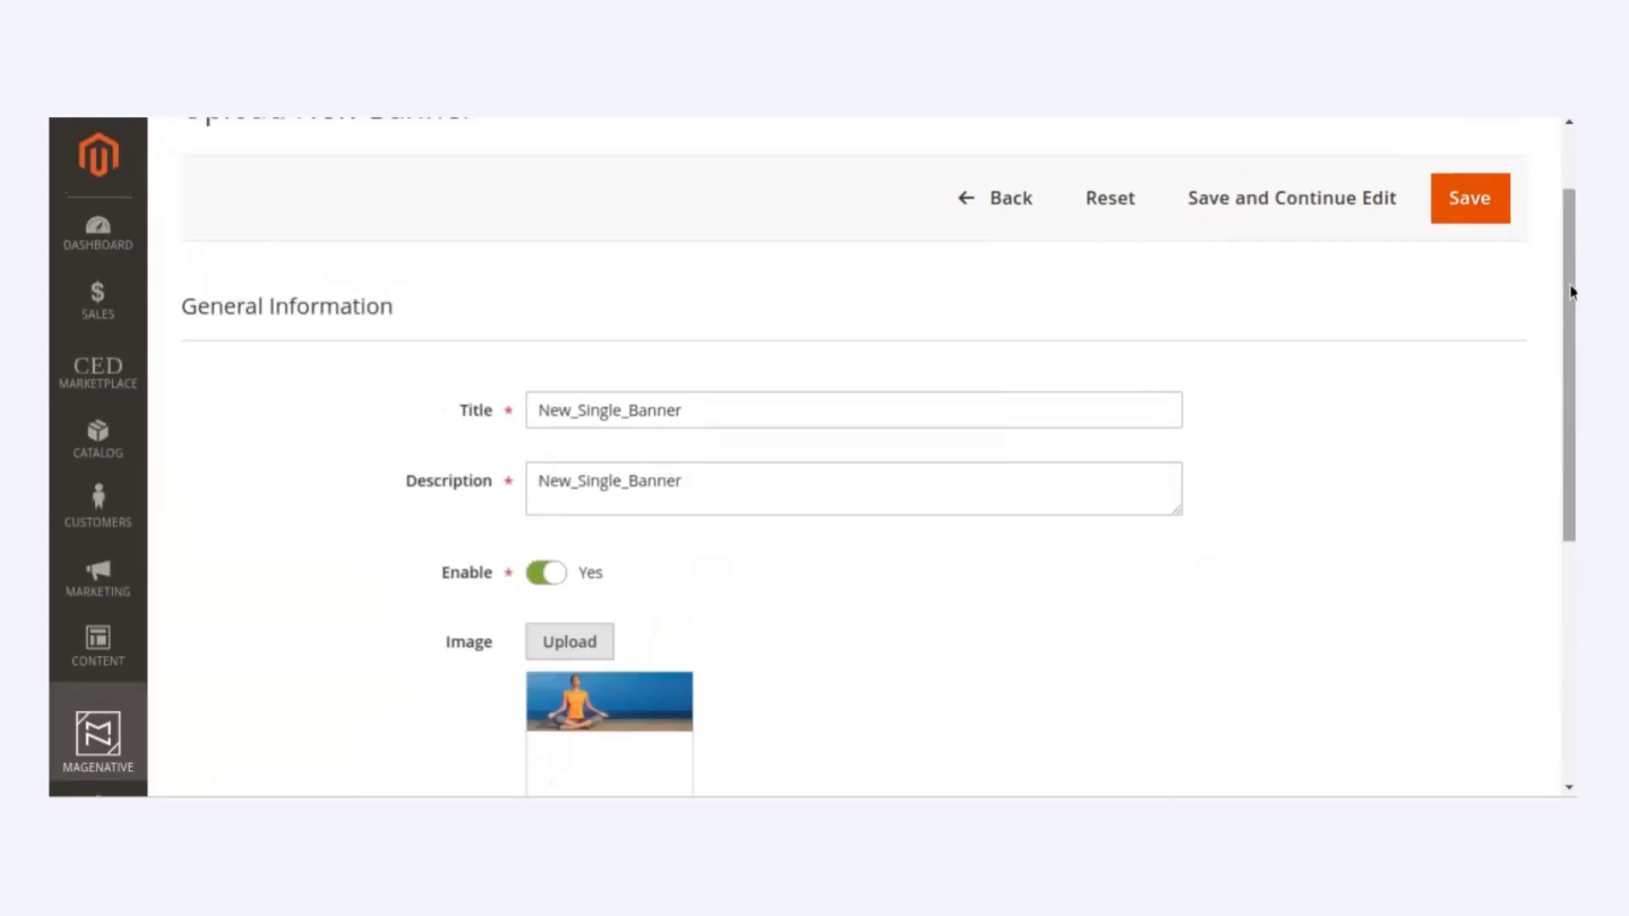
left_click(1469, 198)
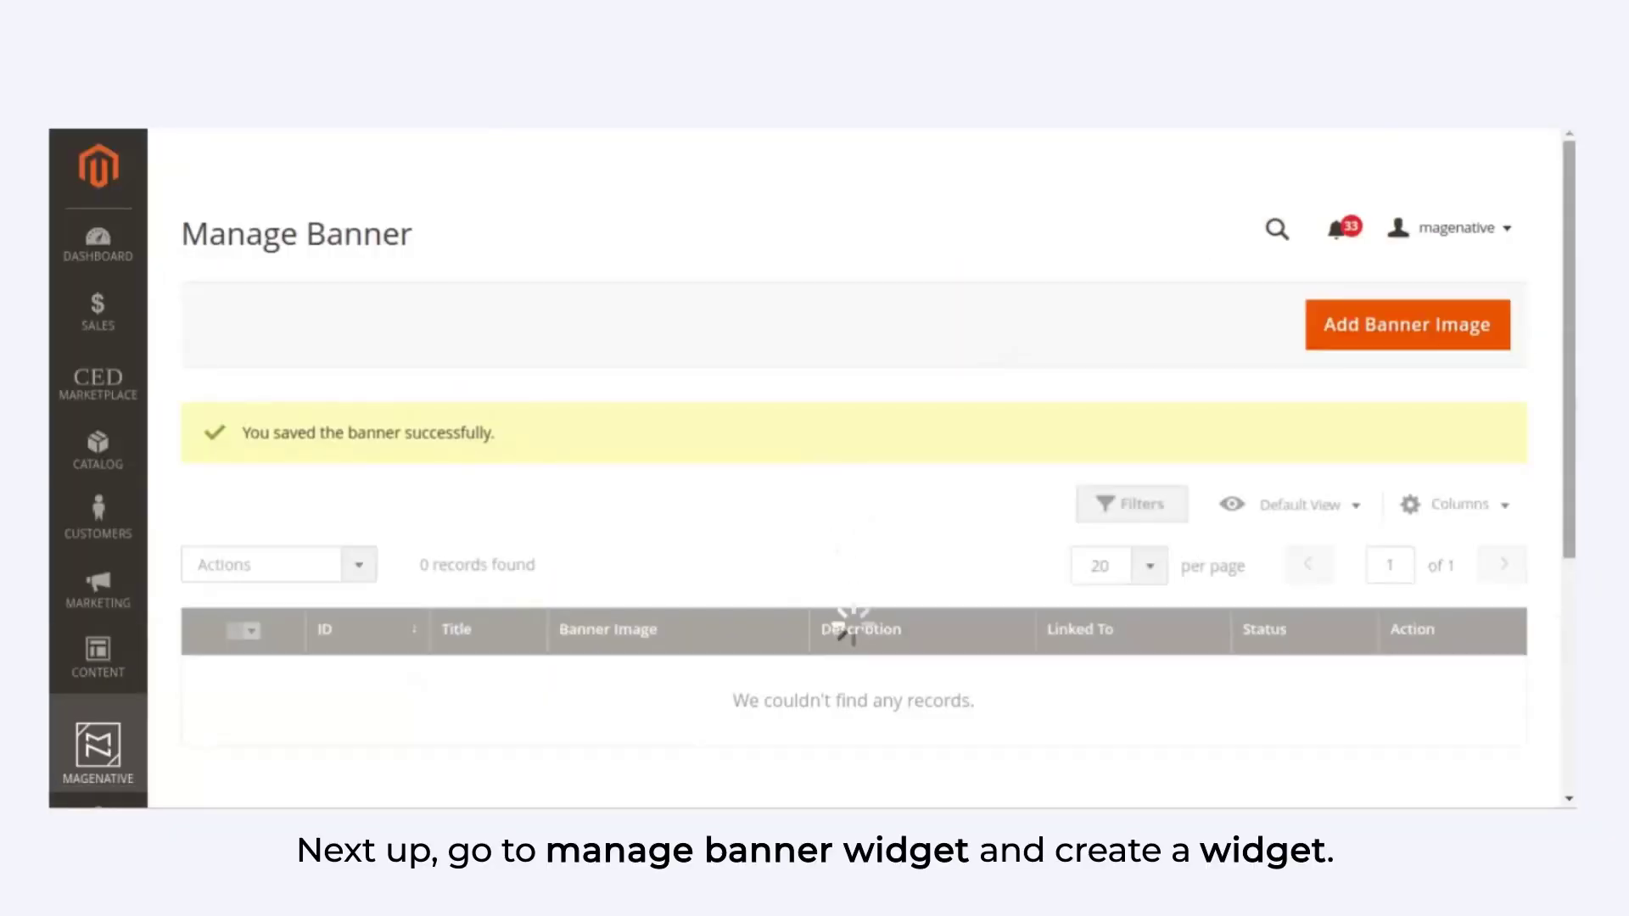
Step: Open a new banner widget form from MageNative's Manage Banner Widget list
scroll(583, 609, "down", 3)
left_click(97, 475)
scroll(964, 363, "up", 5)
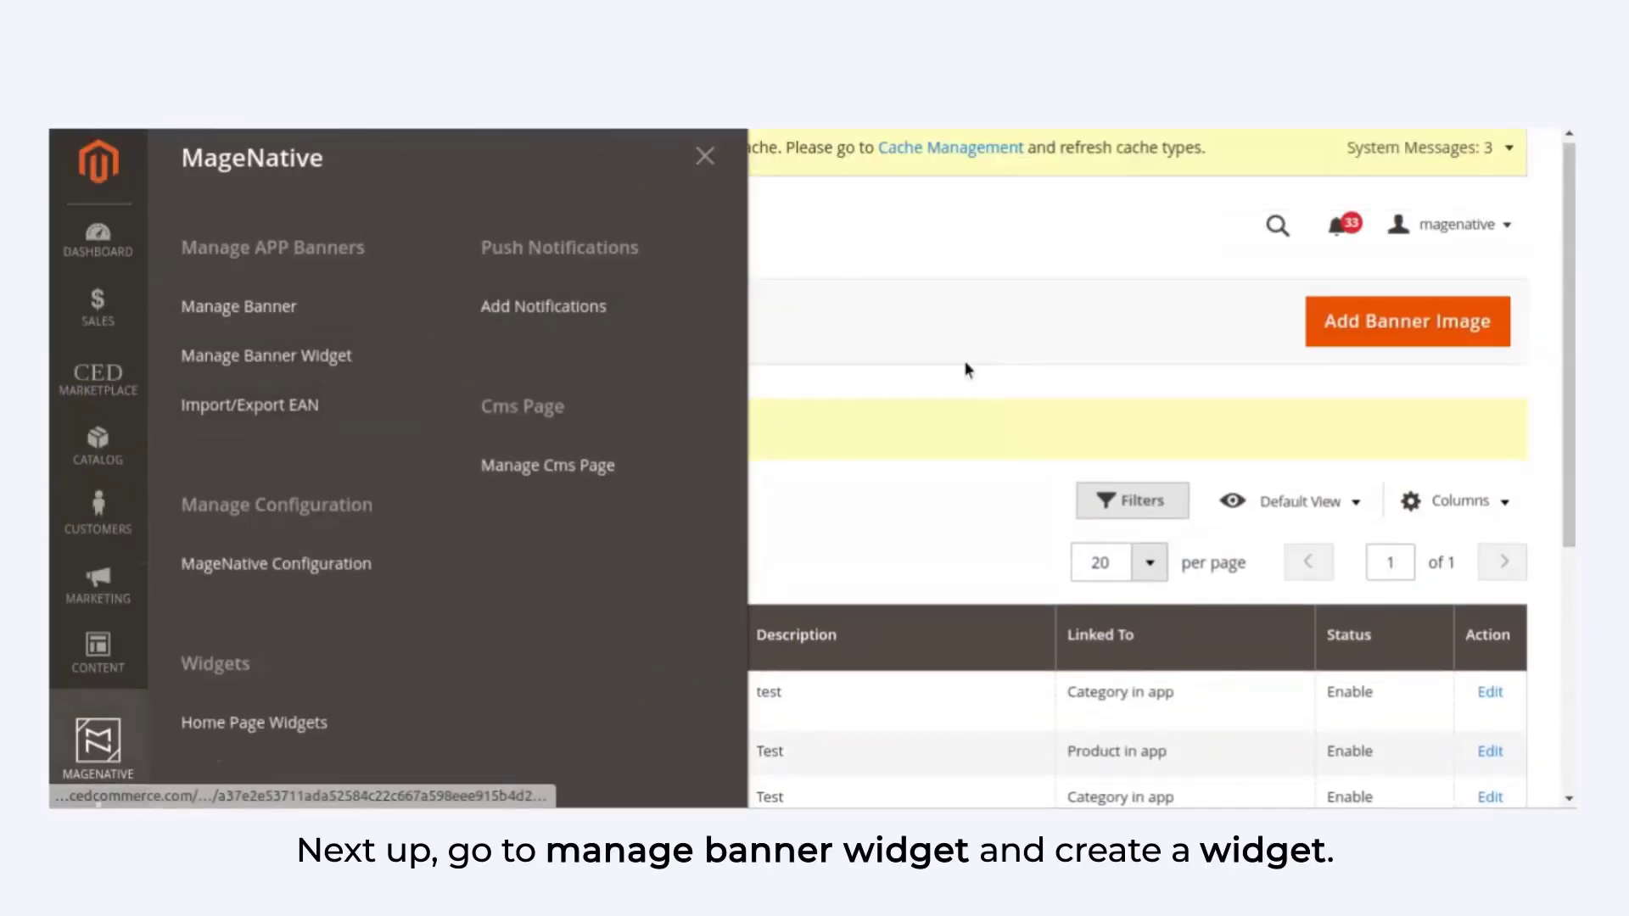
left_click(267, 353)
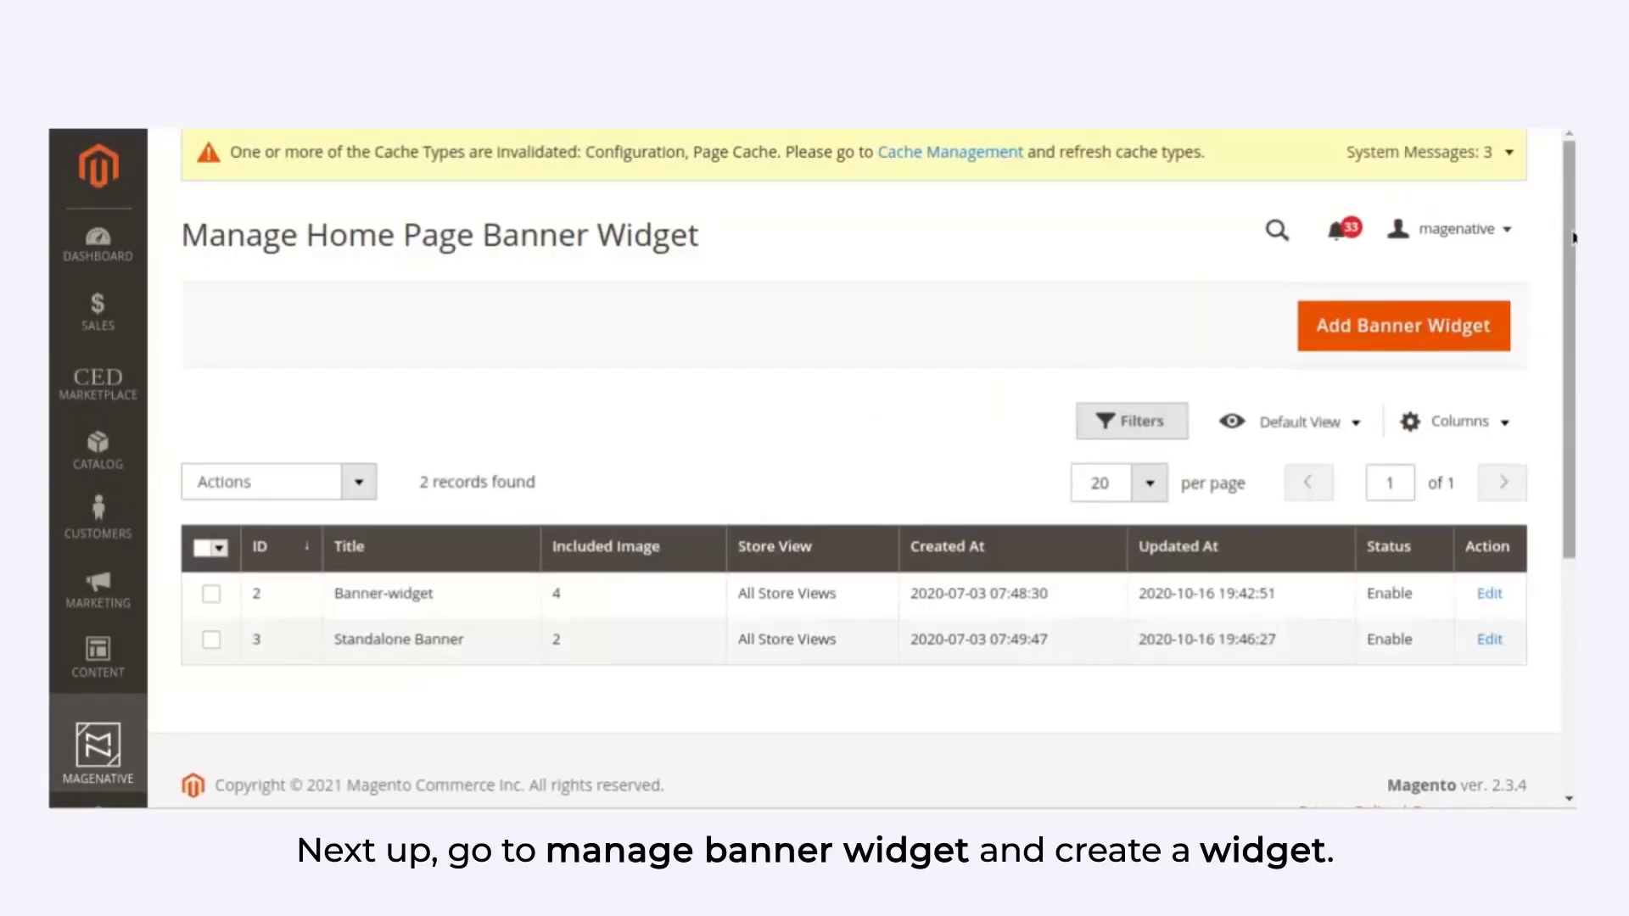
scroll(1572, 237, "down", 1)
left_click(1456, 253)
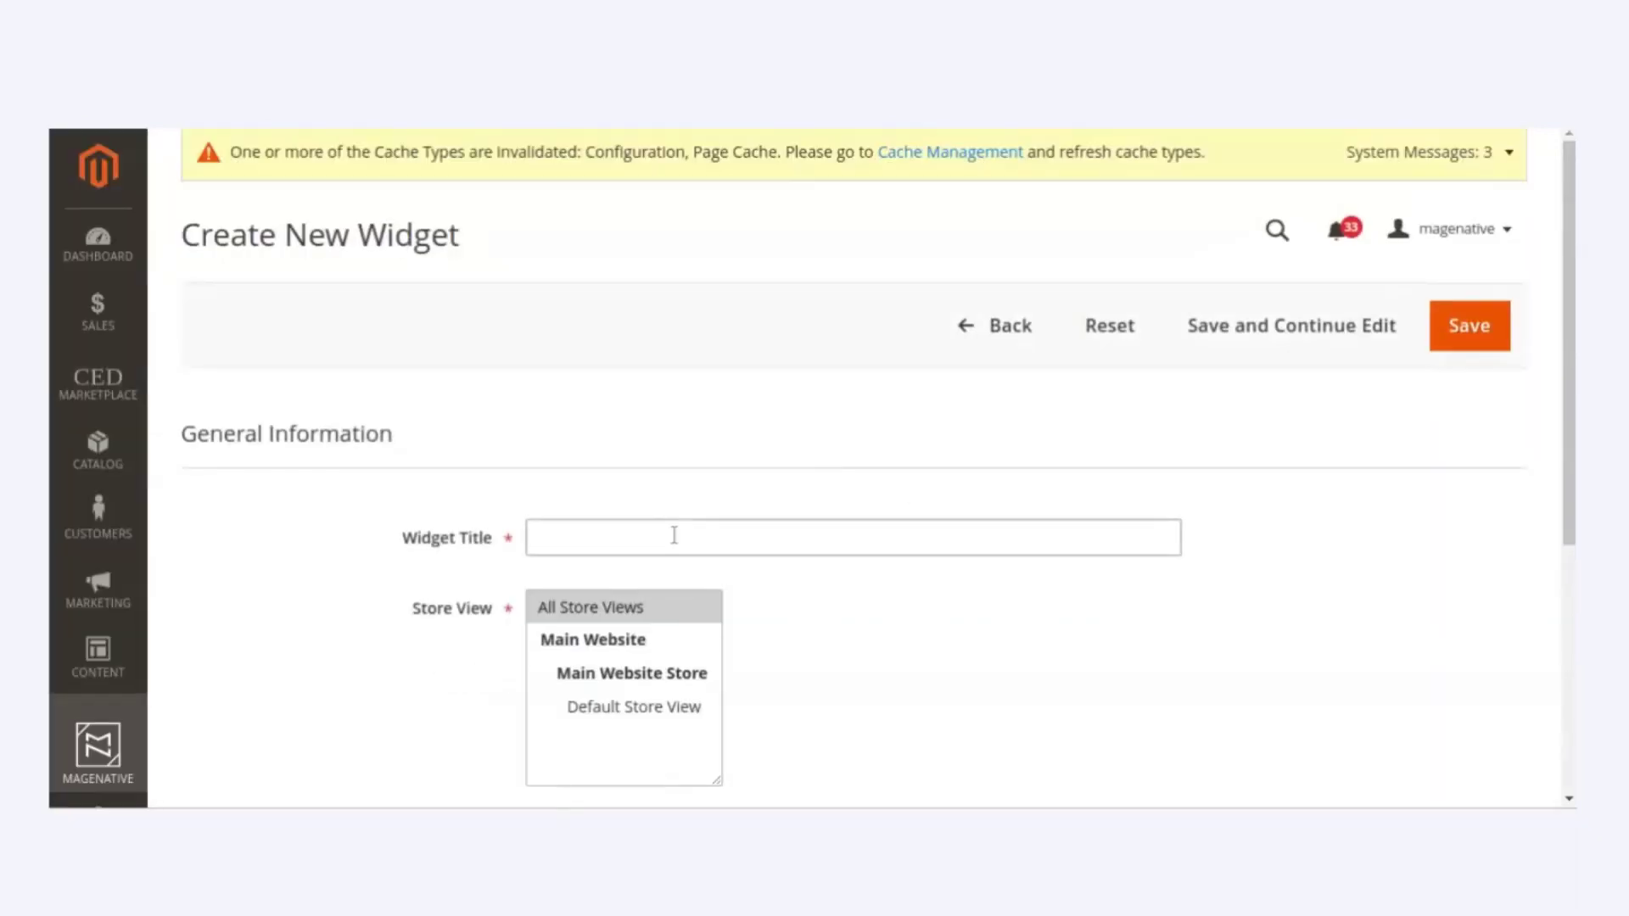
Step: Title the widget 'Banner Widget New' for Default Store View with priority 1
left_click(671, 535)
type("Banner Widget New")
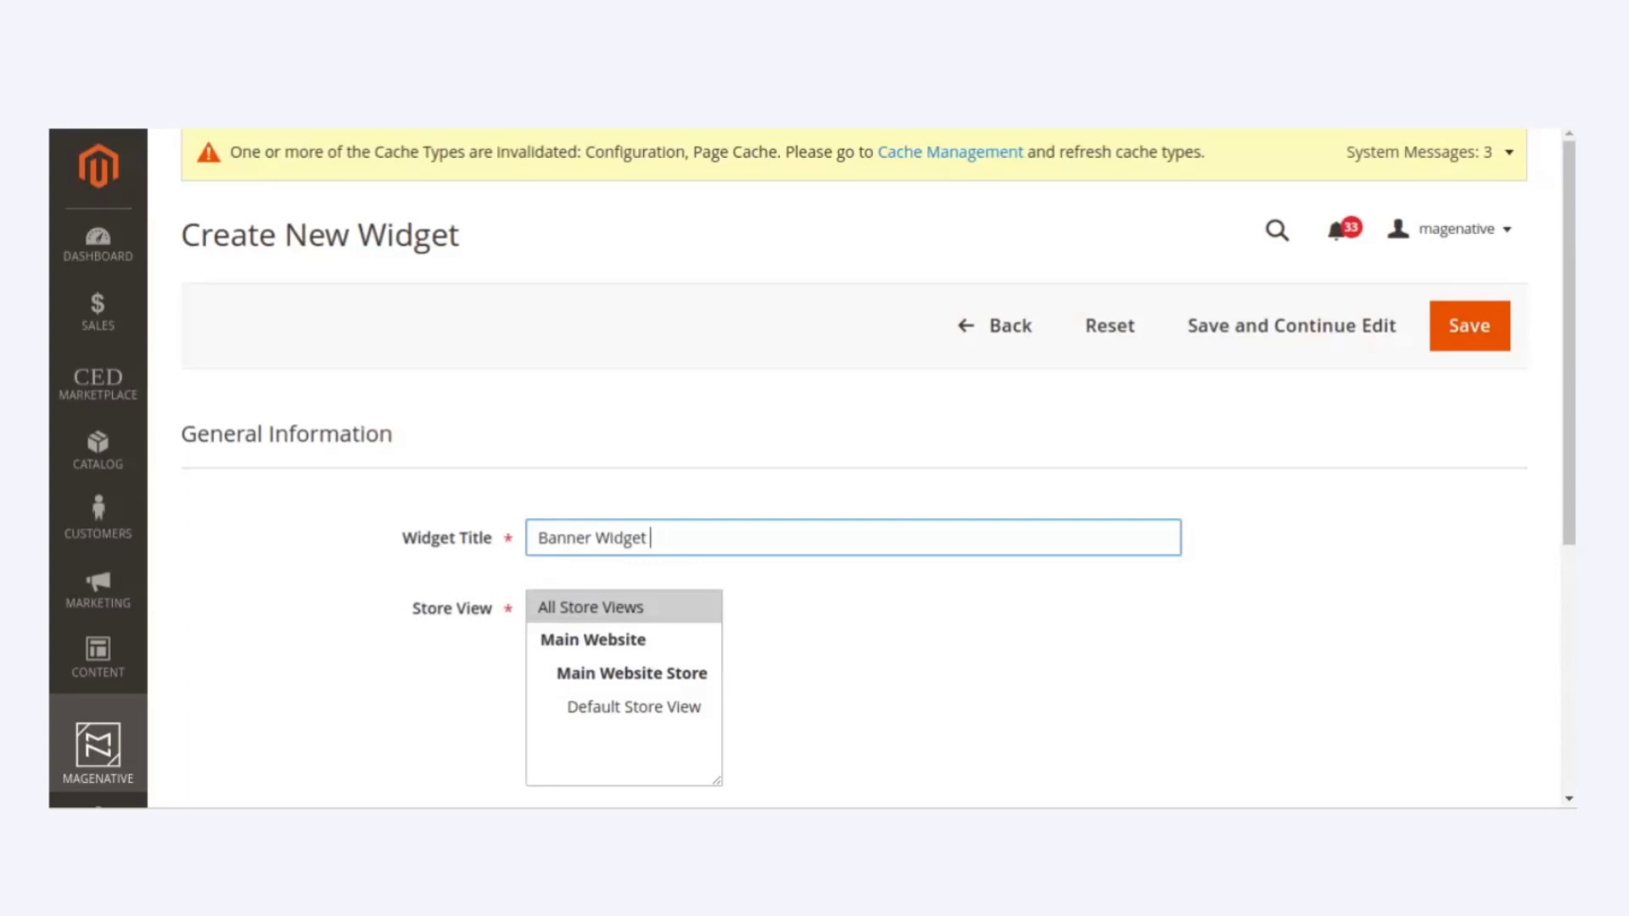
left_click(634, 707, "ctrl")
scroll(729, 560, "down", 5)
left_click(696, 457)
type("1")
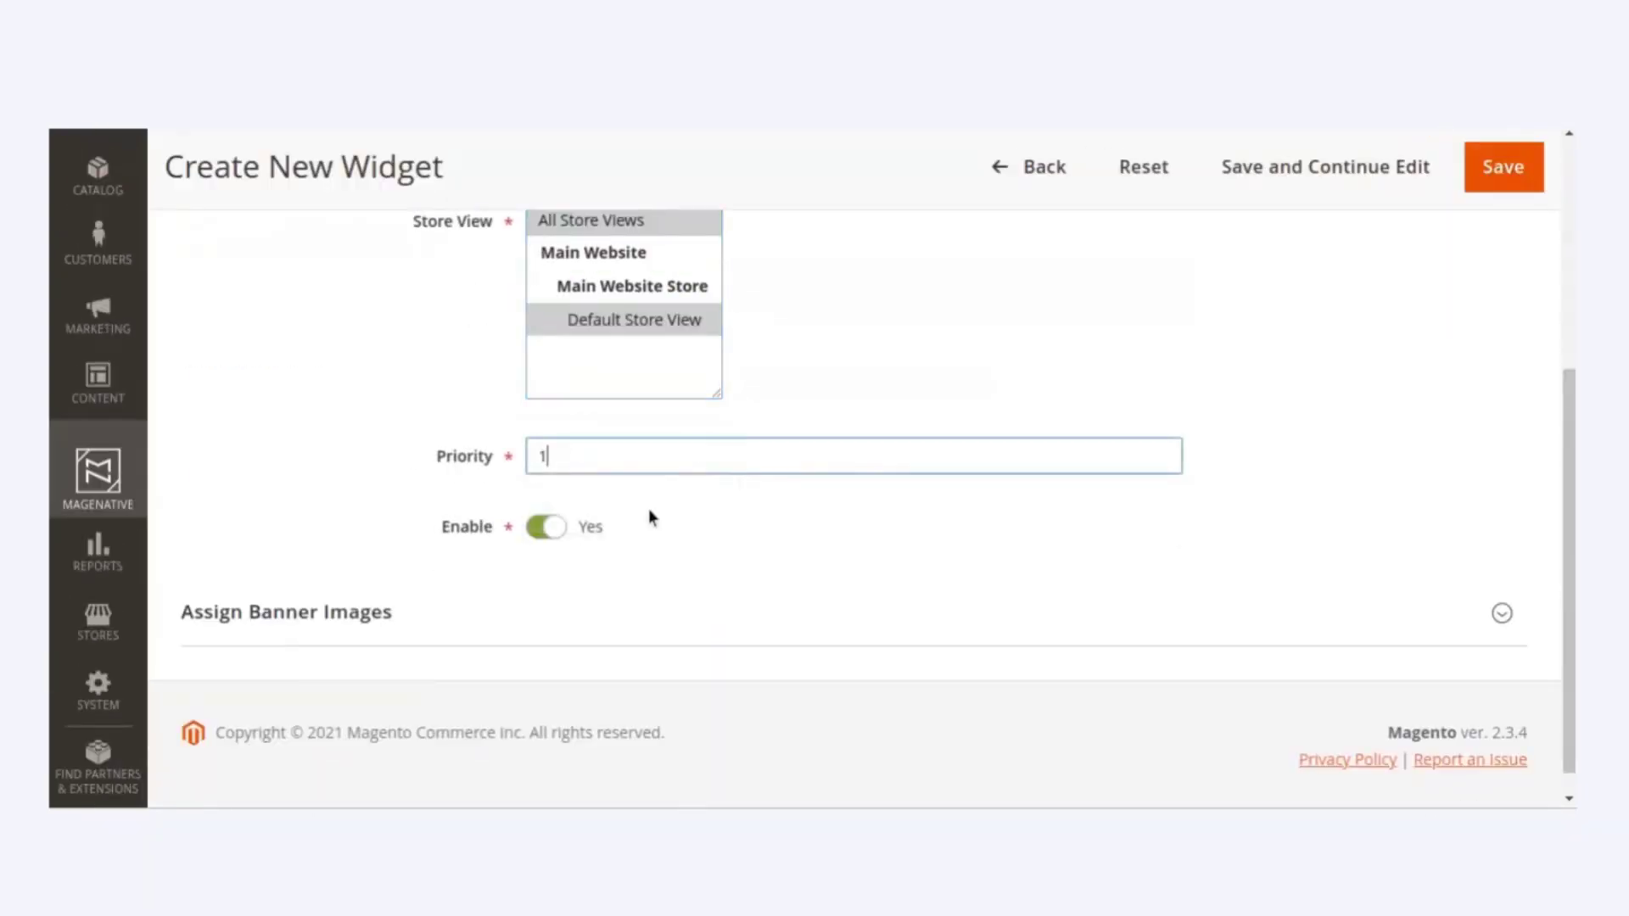
Step: Assign banner ID 8 and Standalone Banner to the widget and save it
left_click(434, 615)
scroll(434, 615, "down", 5)
left_click(227, 539)
scroll(231, 619, "down", 5)
left_click(226, 401)
scroll(848, 425, "up", 10)
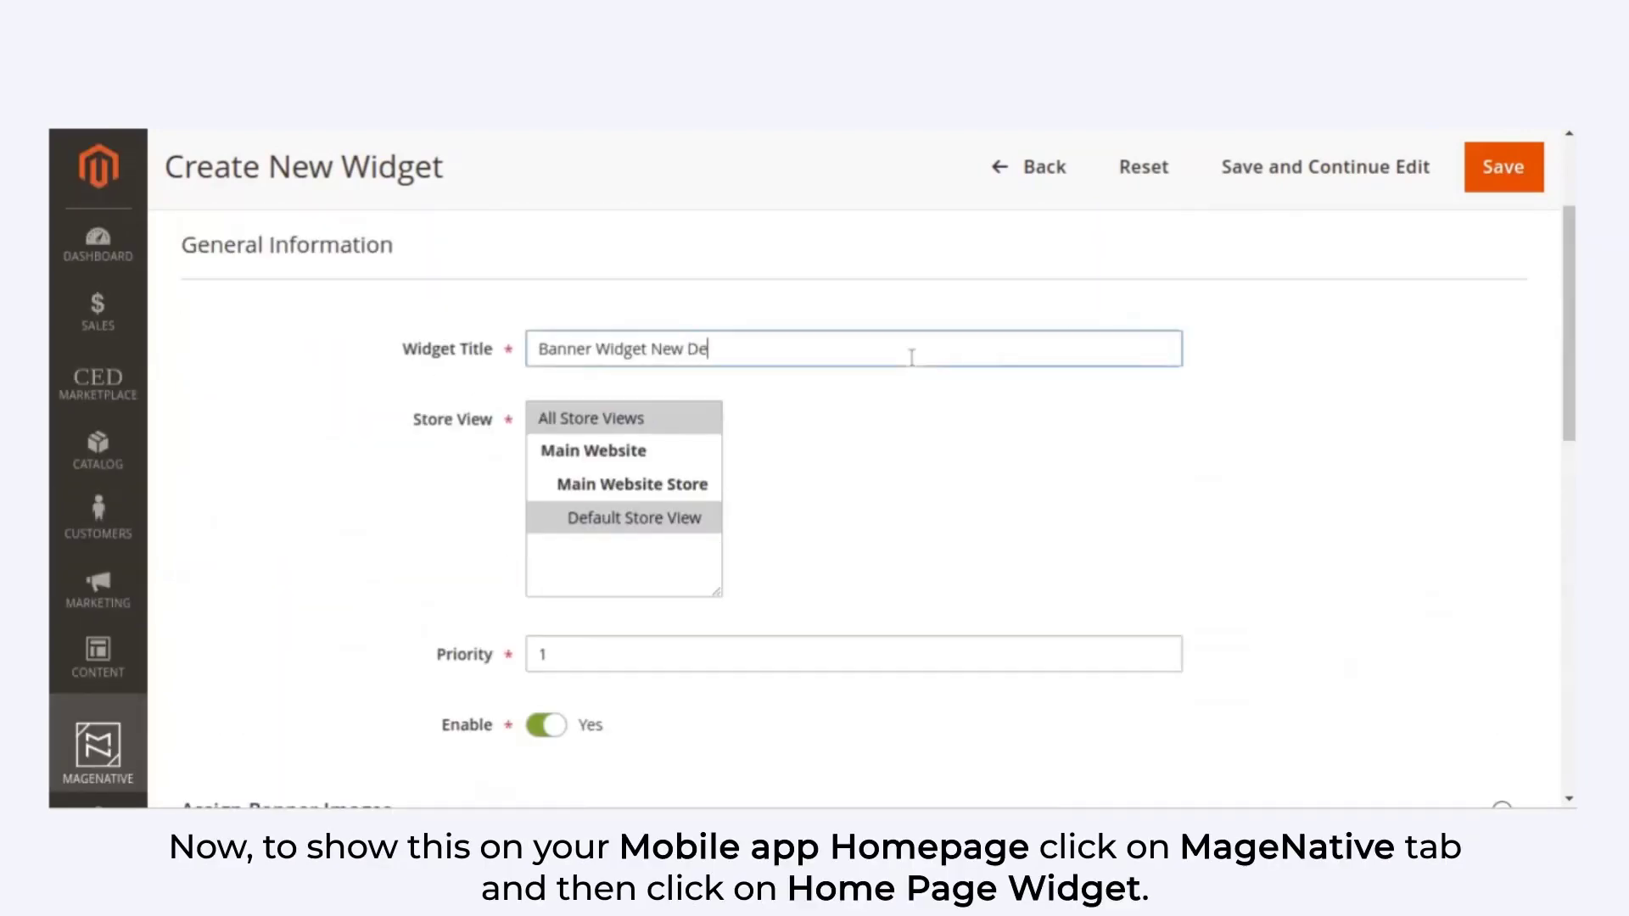
scroll(848, 425, "down", 15)
scroll(848, 424, "up", 5)
left_click(1503, 167)
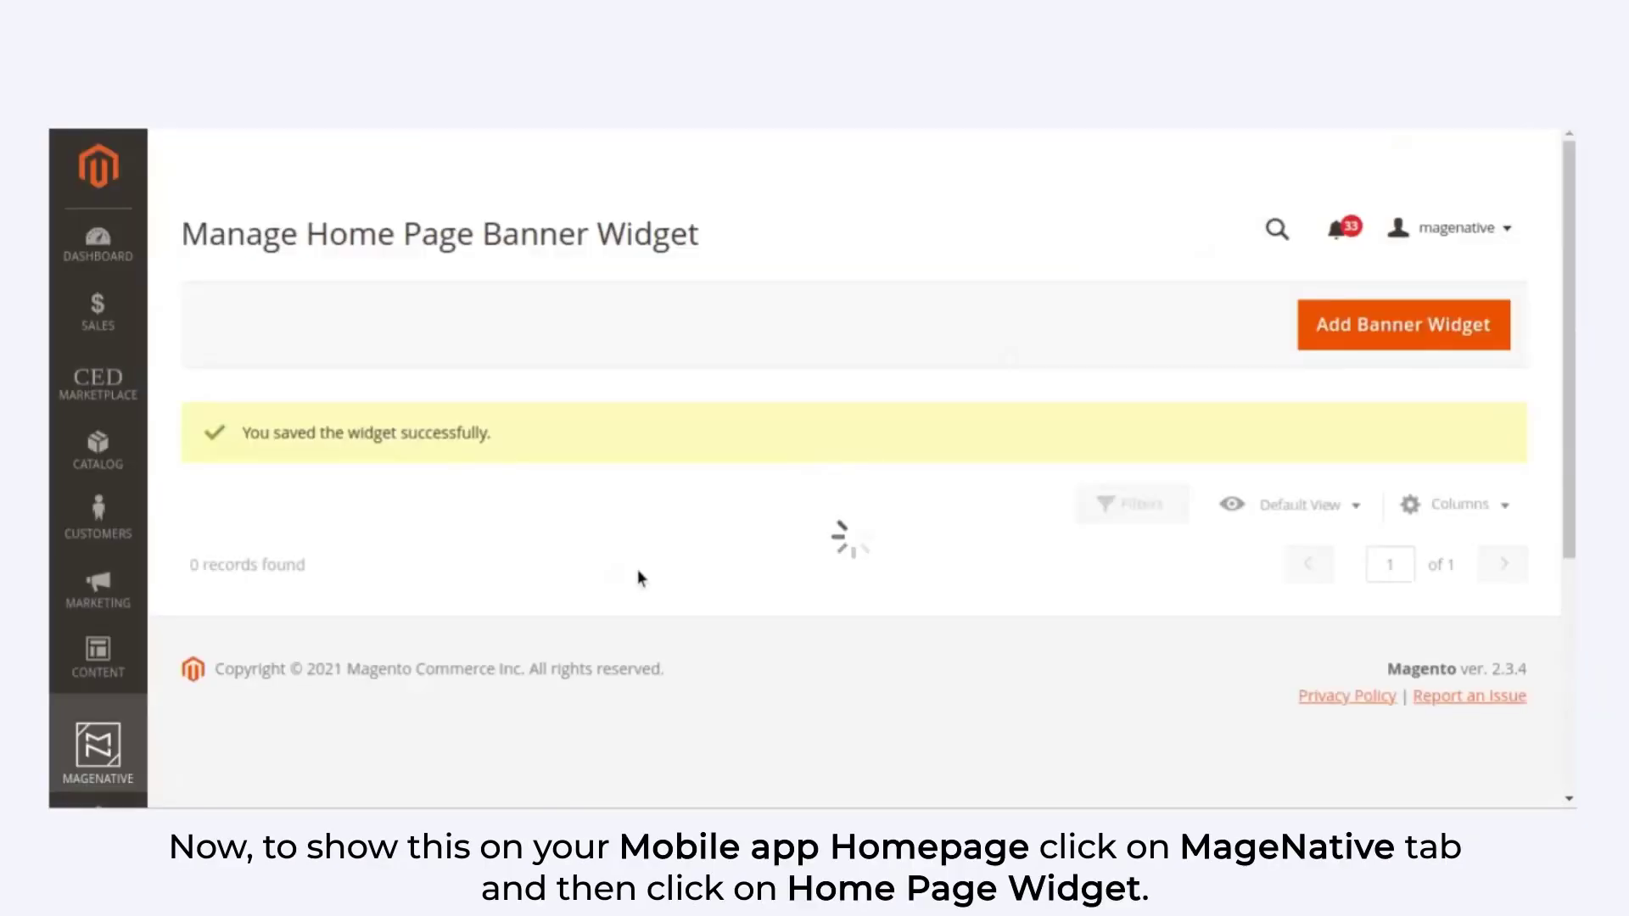
Step: Go to MageNative's Home Page Widgets list and start a new widget
scroll(344, 515, "down", 3)
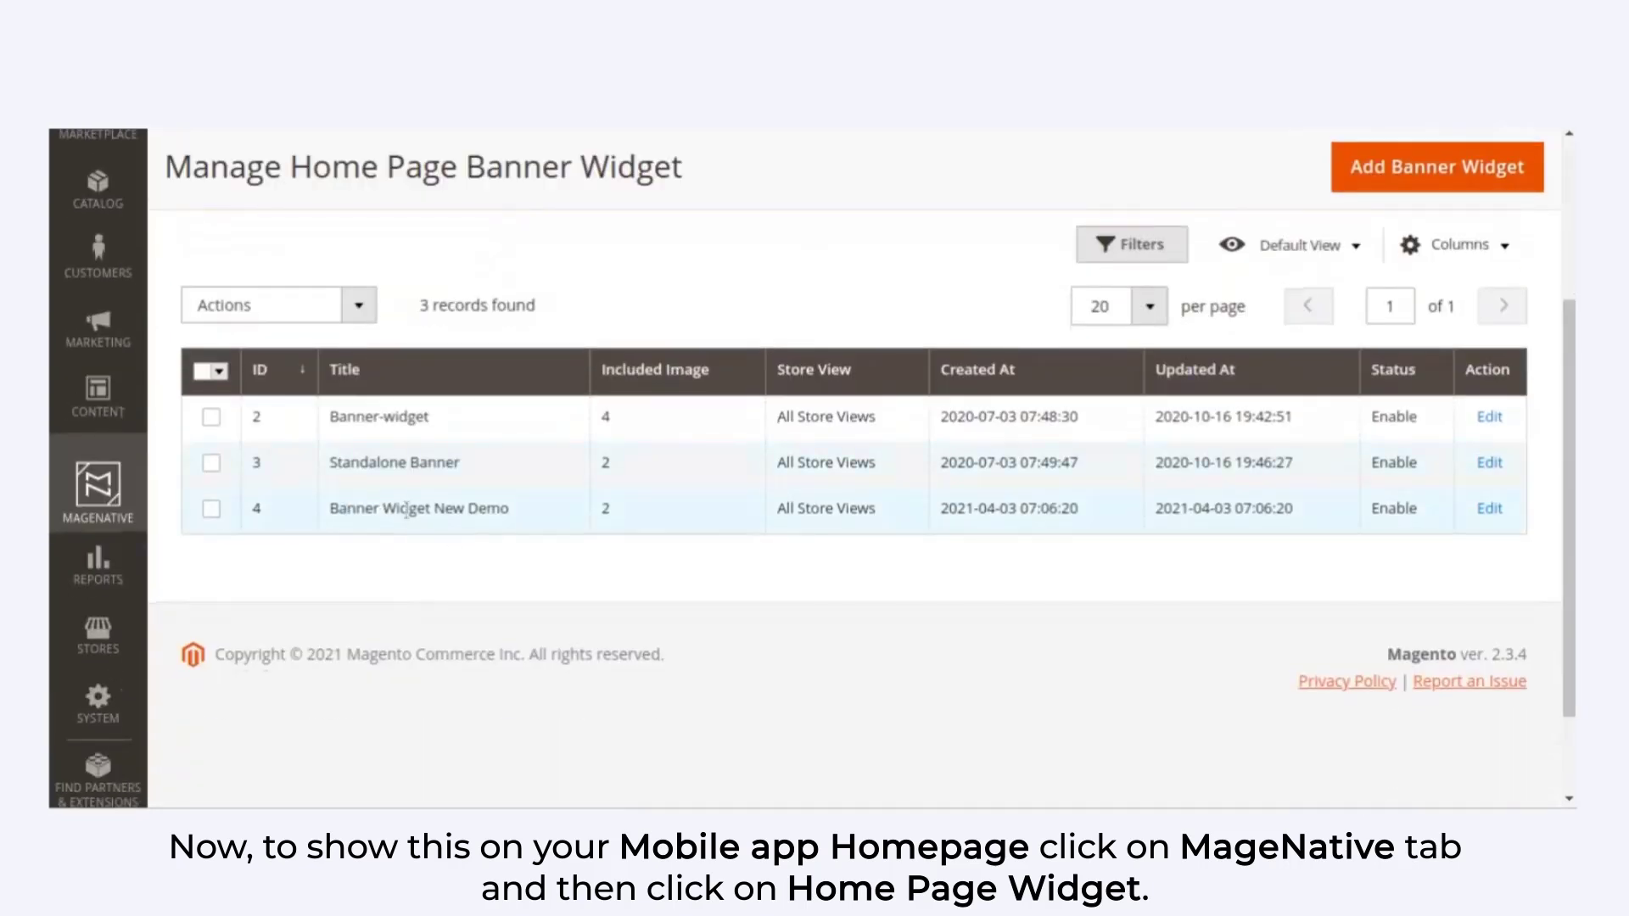
scroll(222, 510, "up", 3)
left_click(98, 746)
left_click(314, 723)
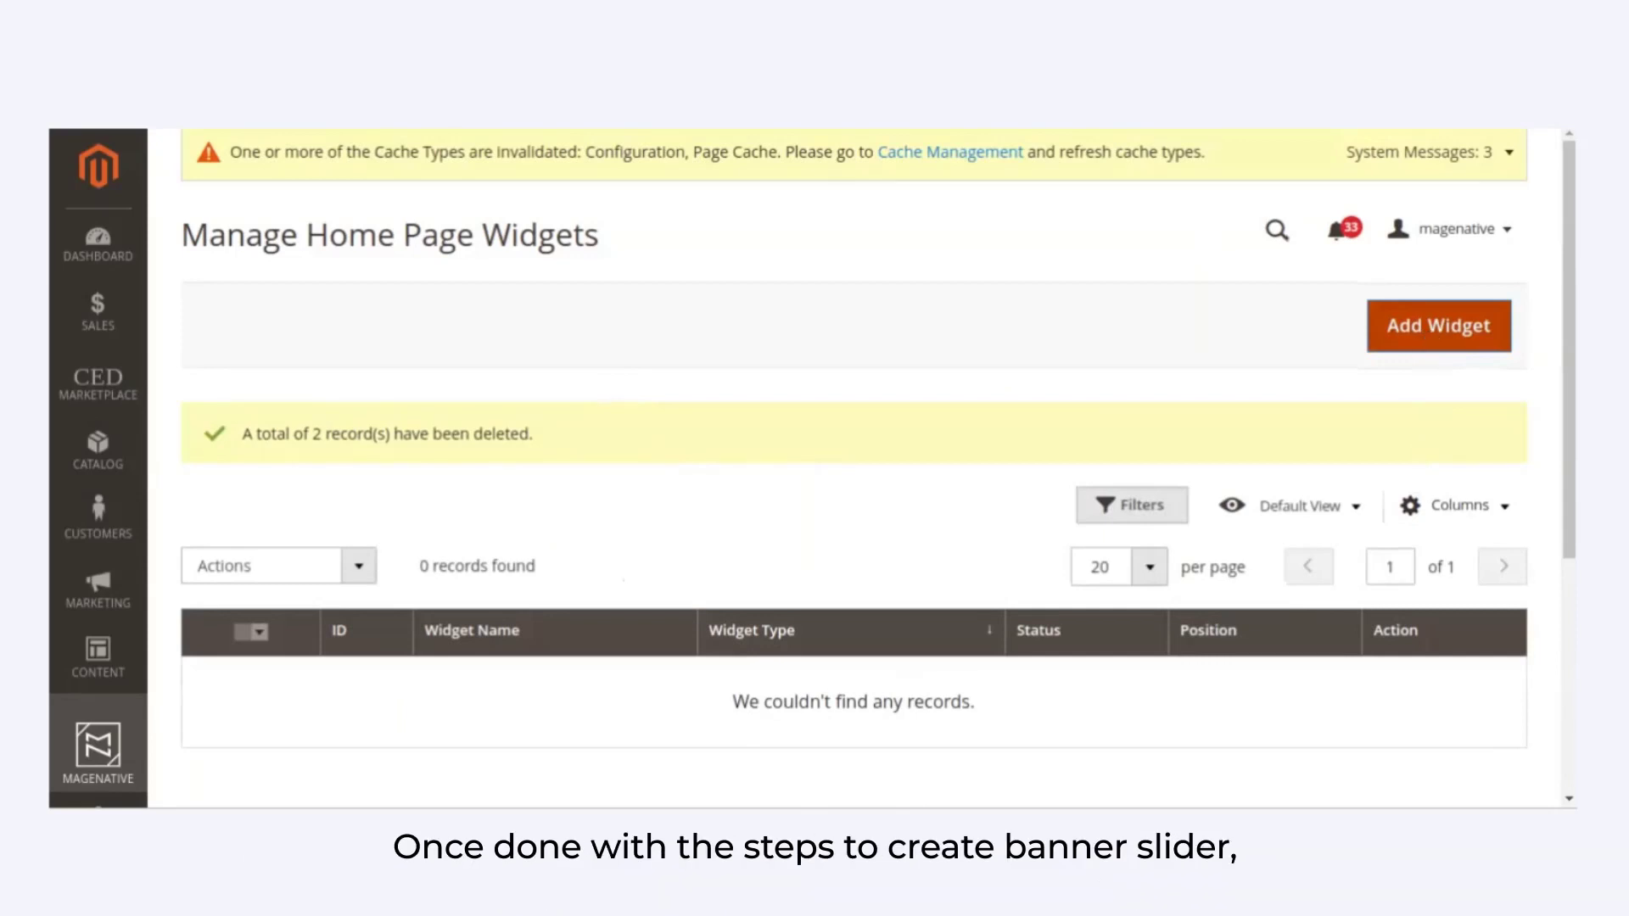
left_click(1428, 332)
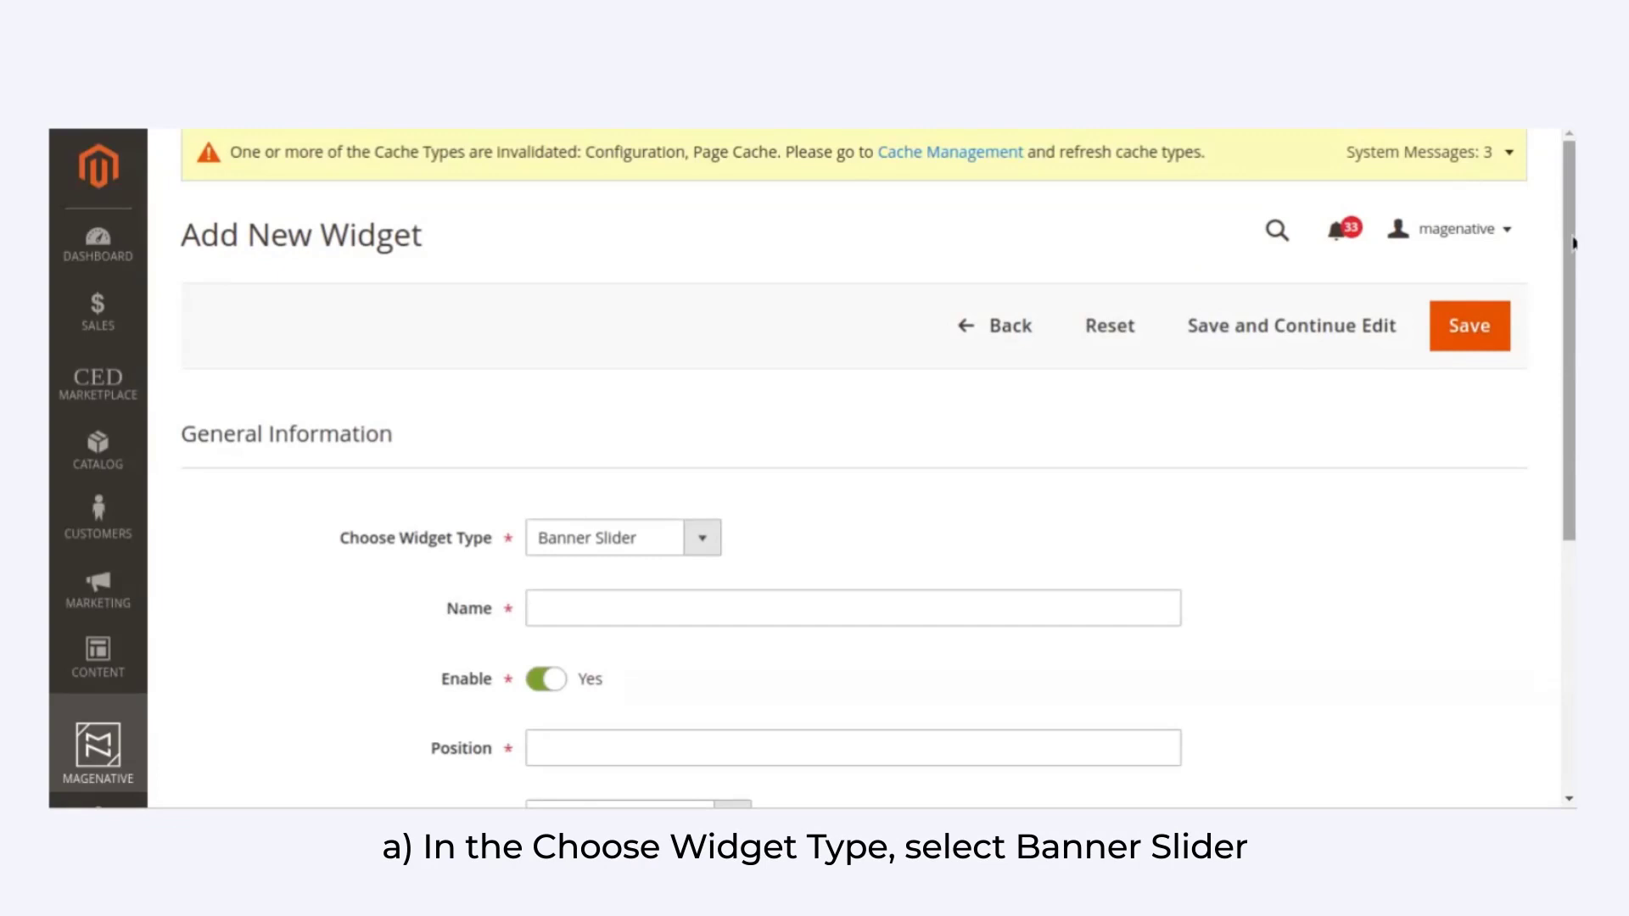
Step: Name the widget 'Bennerr Widget' with position 1 on Default Store View
scroll(1569, 348, "down", 2)
scroll(577, 356, "down", 3)
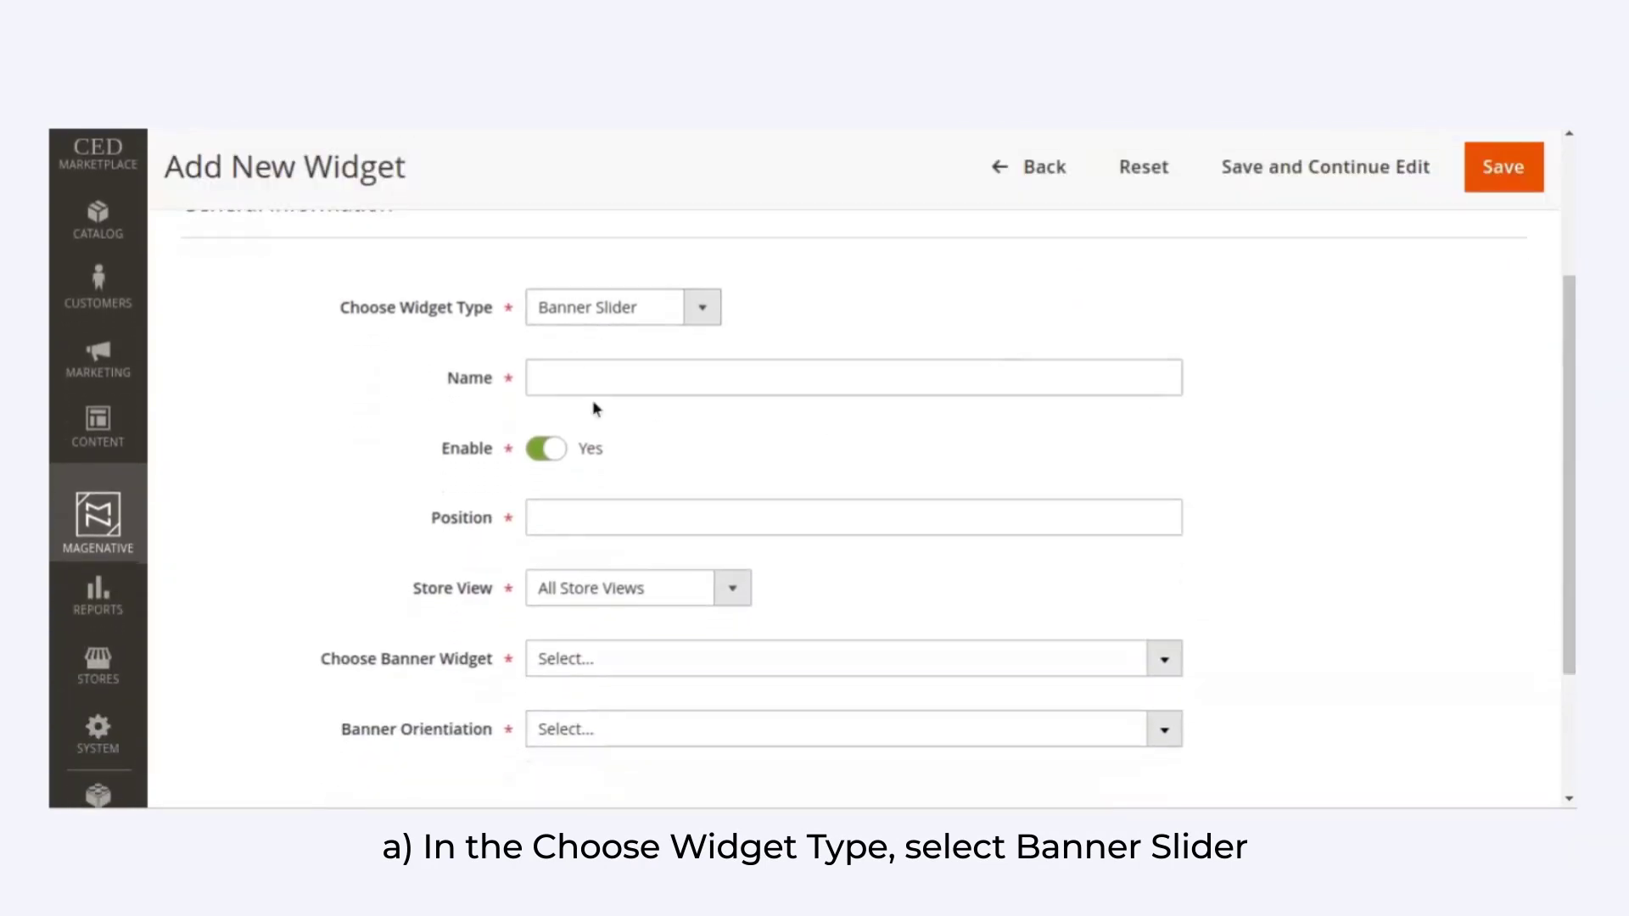
left_click(590, 374)
type("Be")
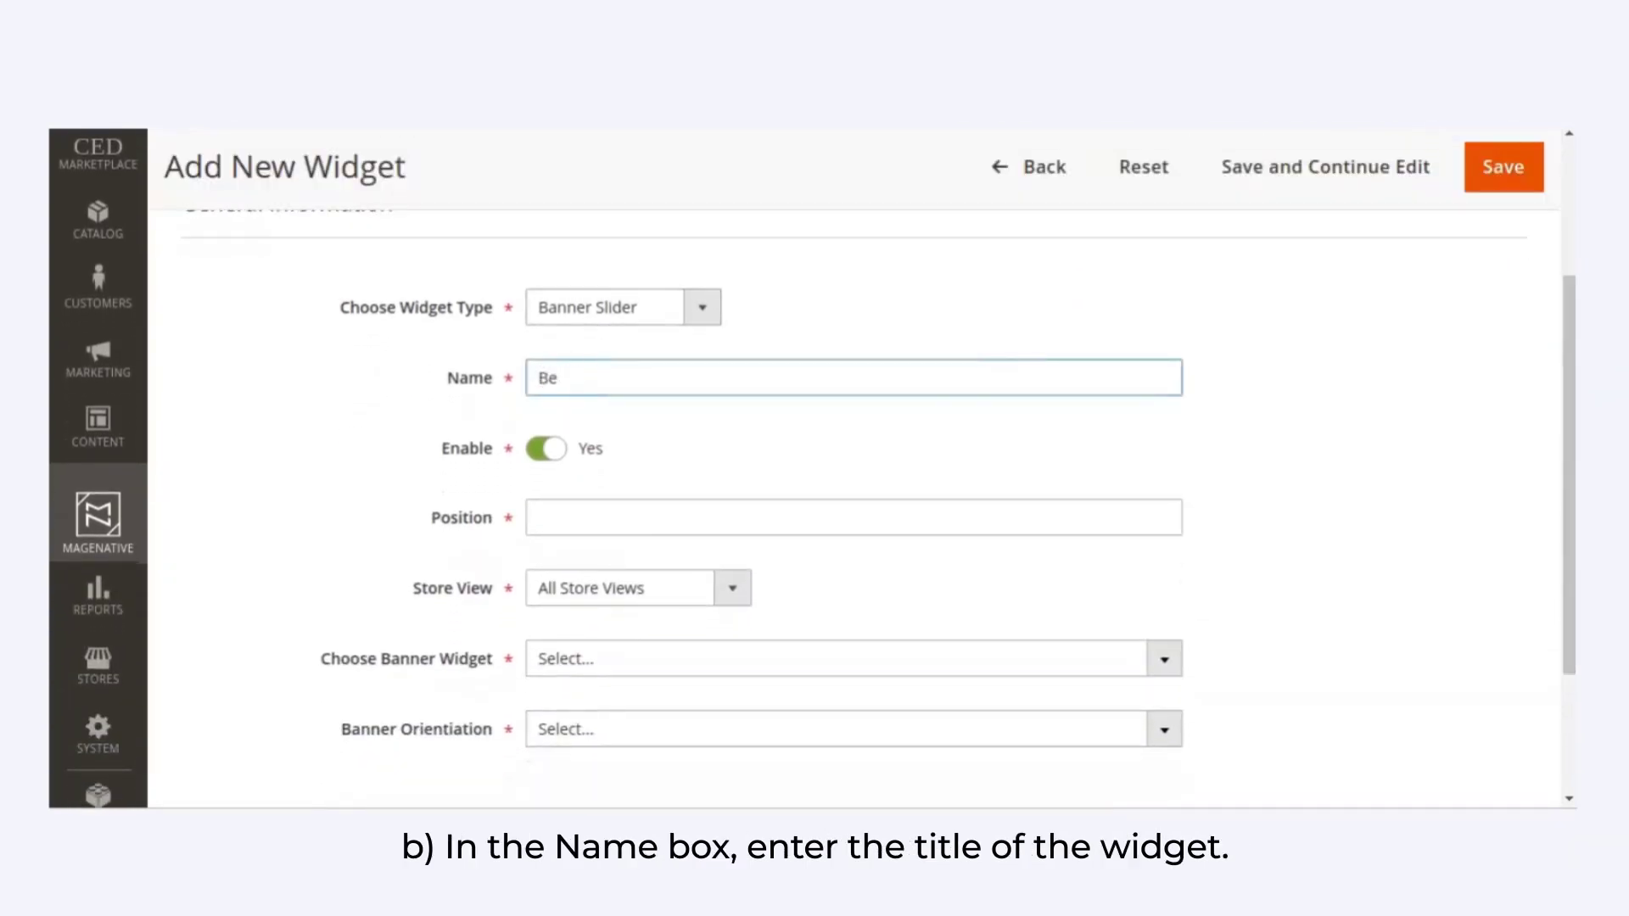
type("nnerr Widget")
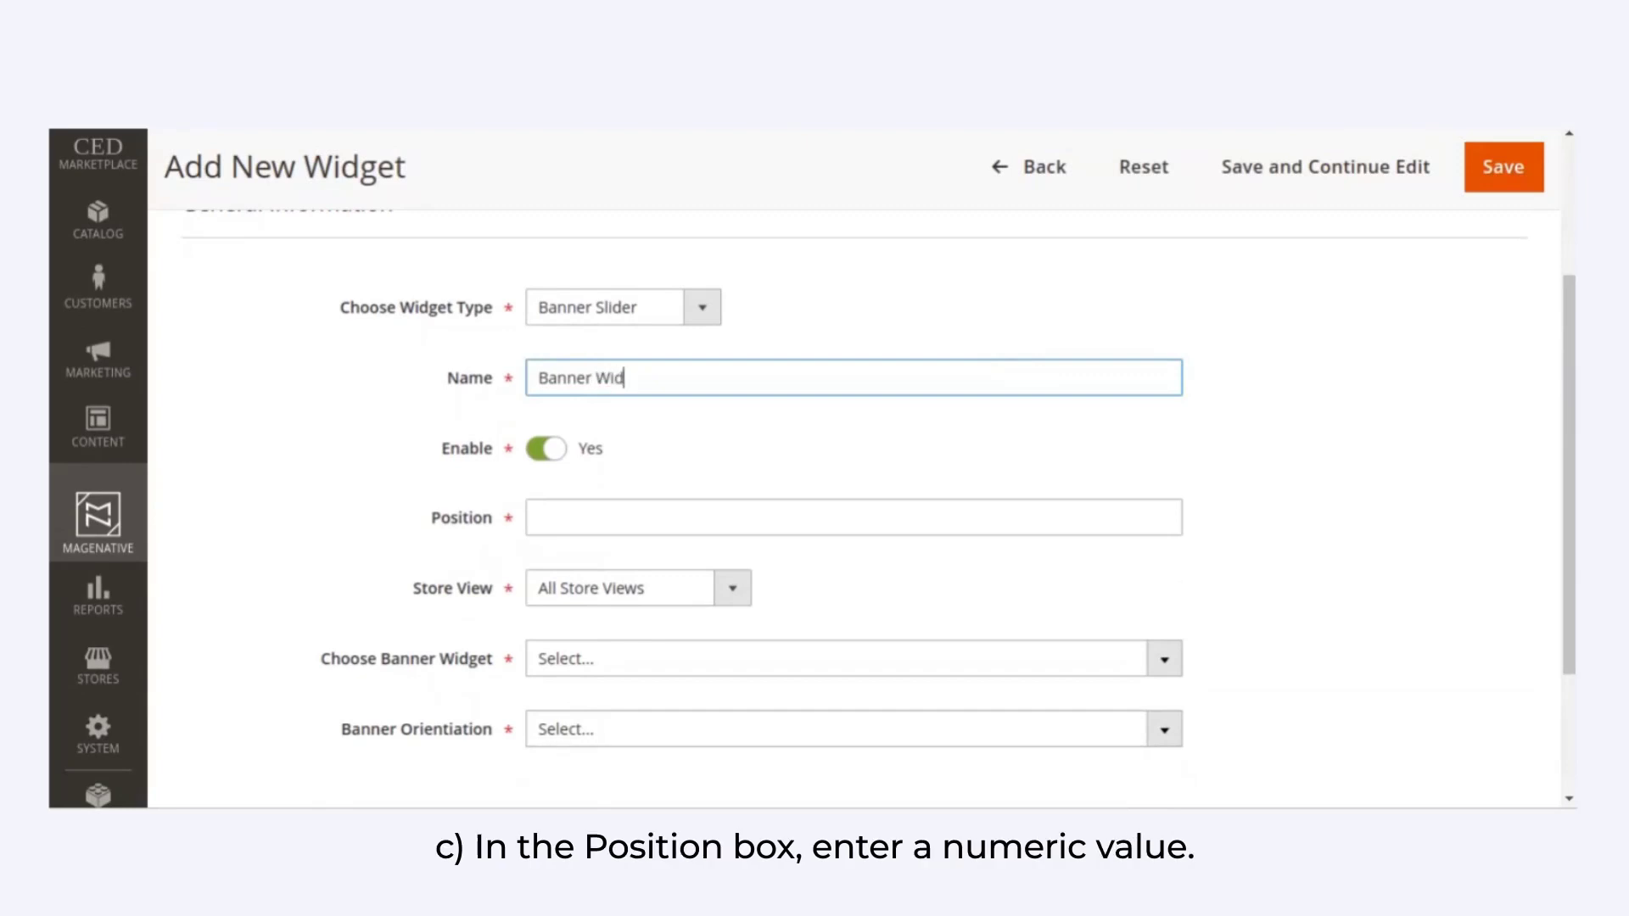
left_click(593, 526)
type("1")
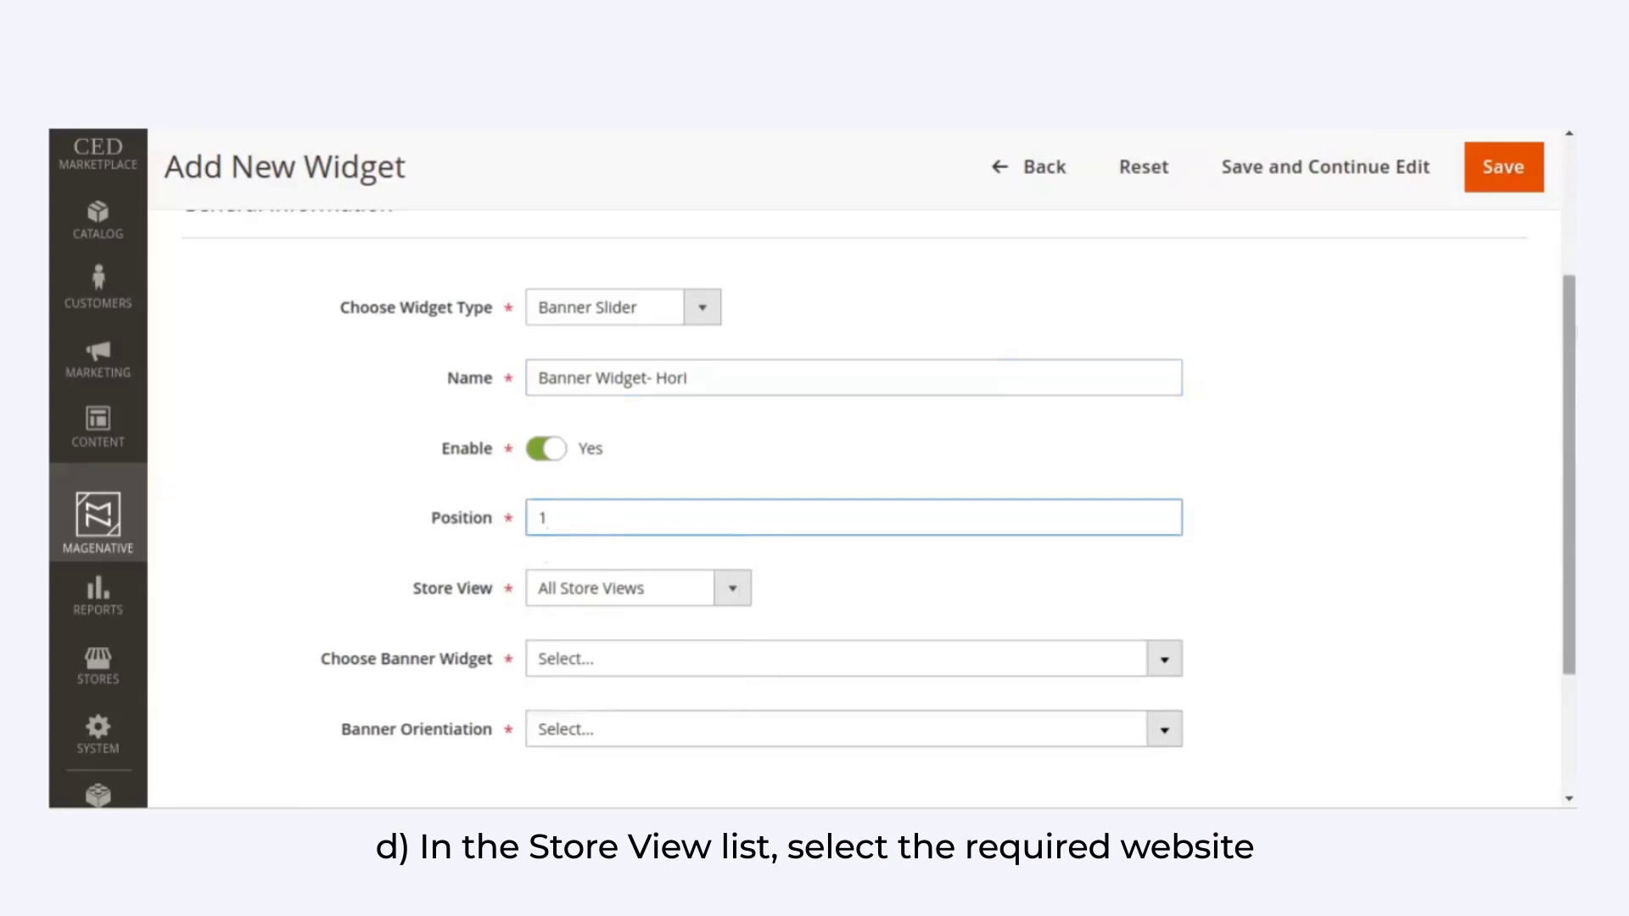
scroll(713, 451, "down", 3)
left_click(657, 396)
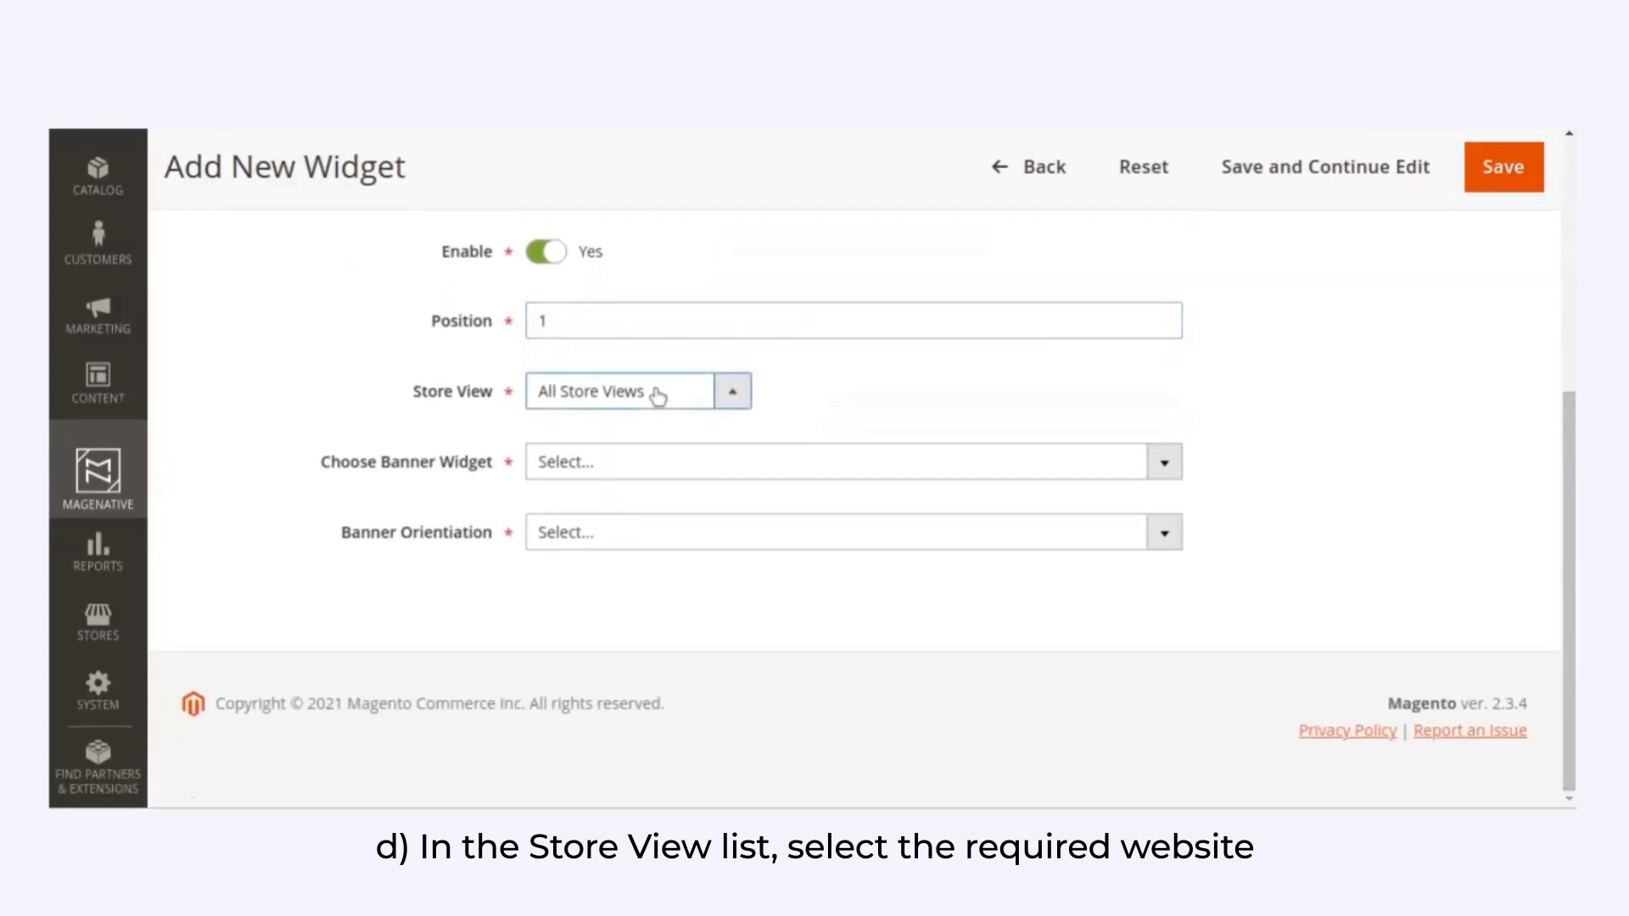
left_click(585, 472)
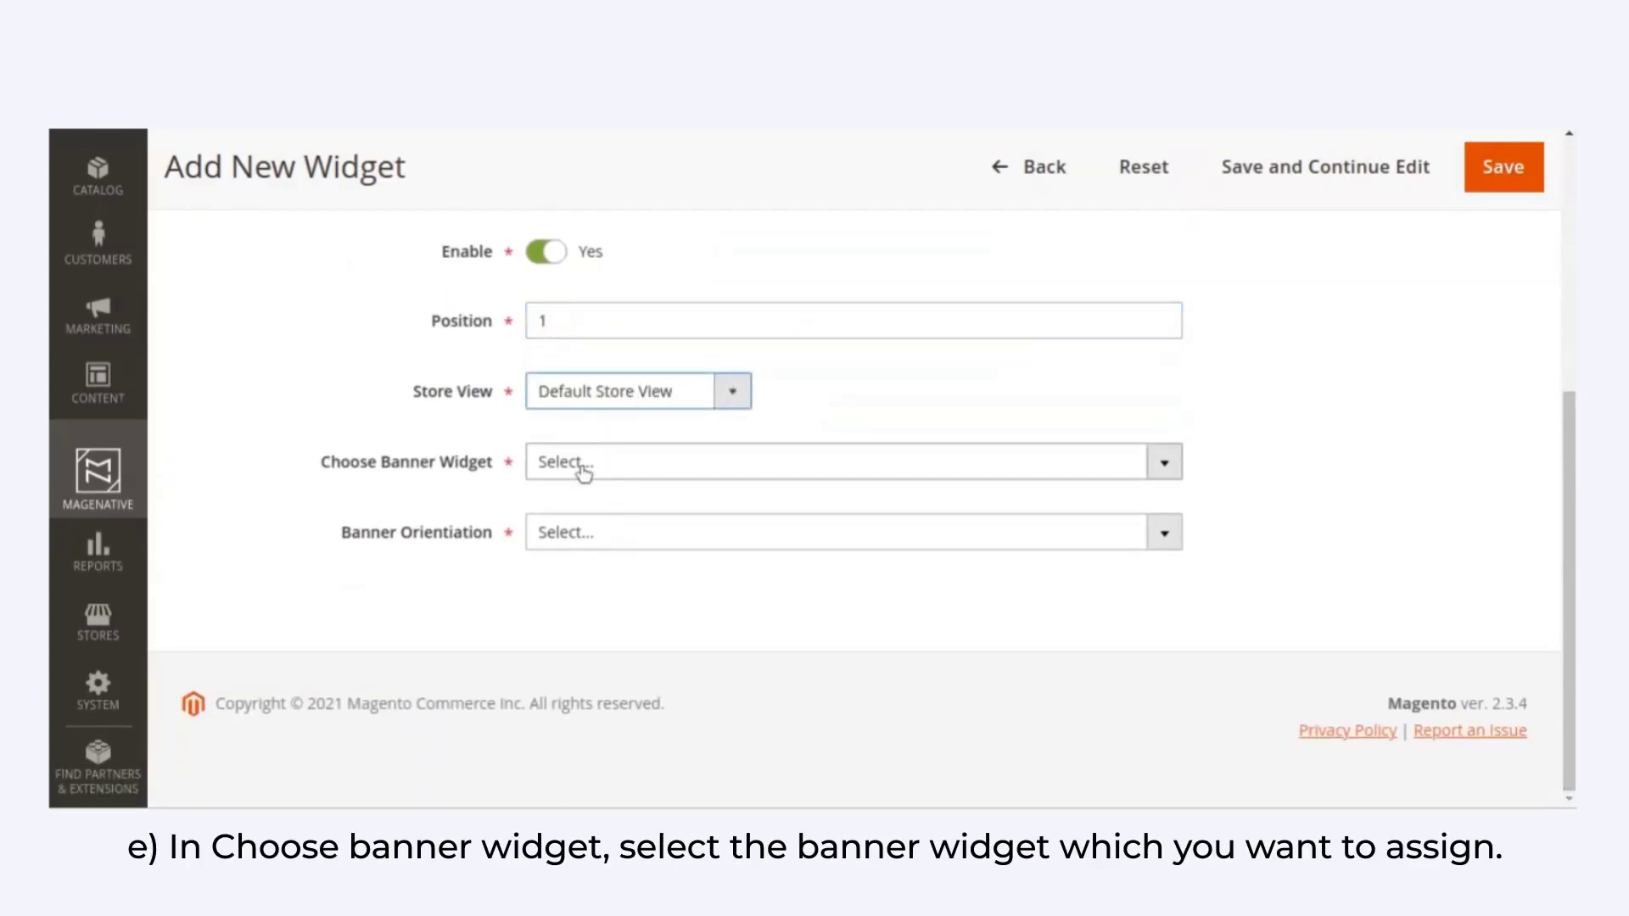
Step: Show Banner Widget New Demo with horizontal orientation and save the widget
left_click(583, 468)
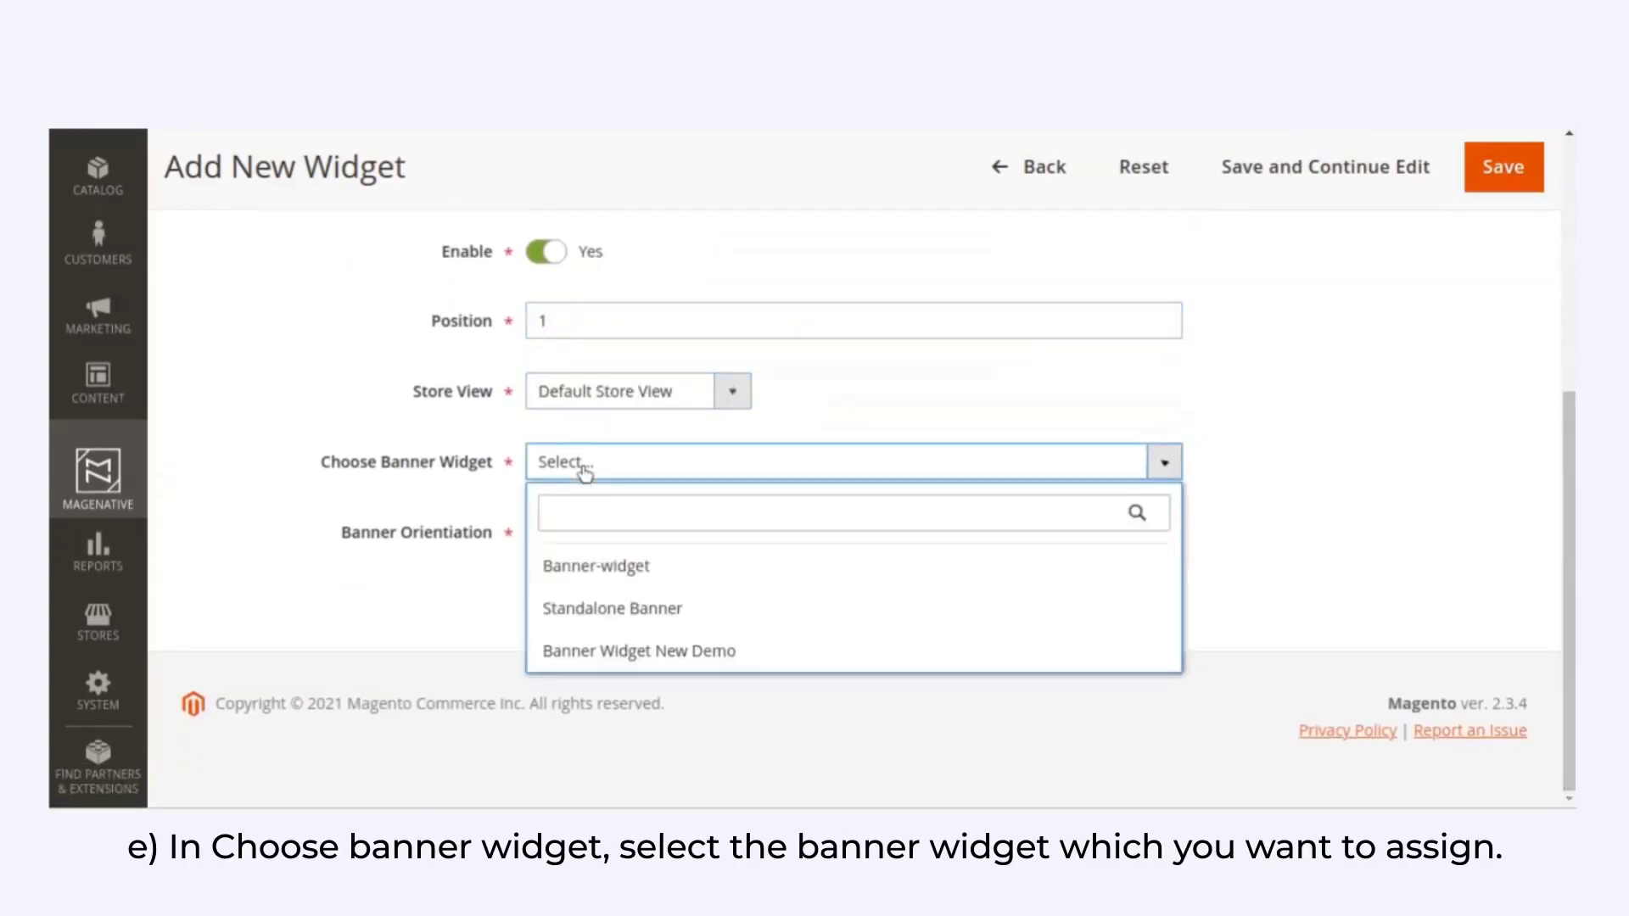
left_click(616, 652)
left_click(620, 532)
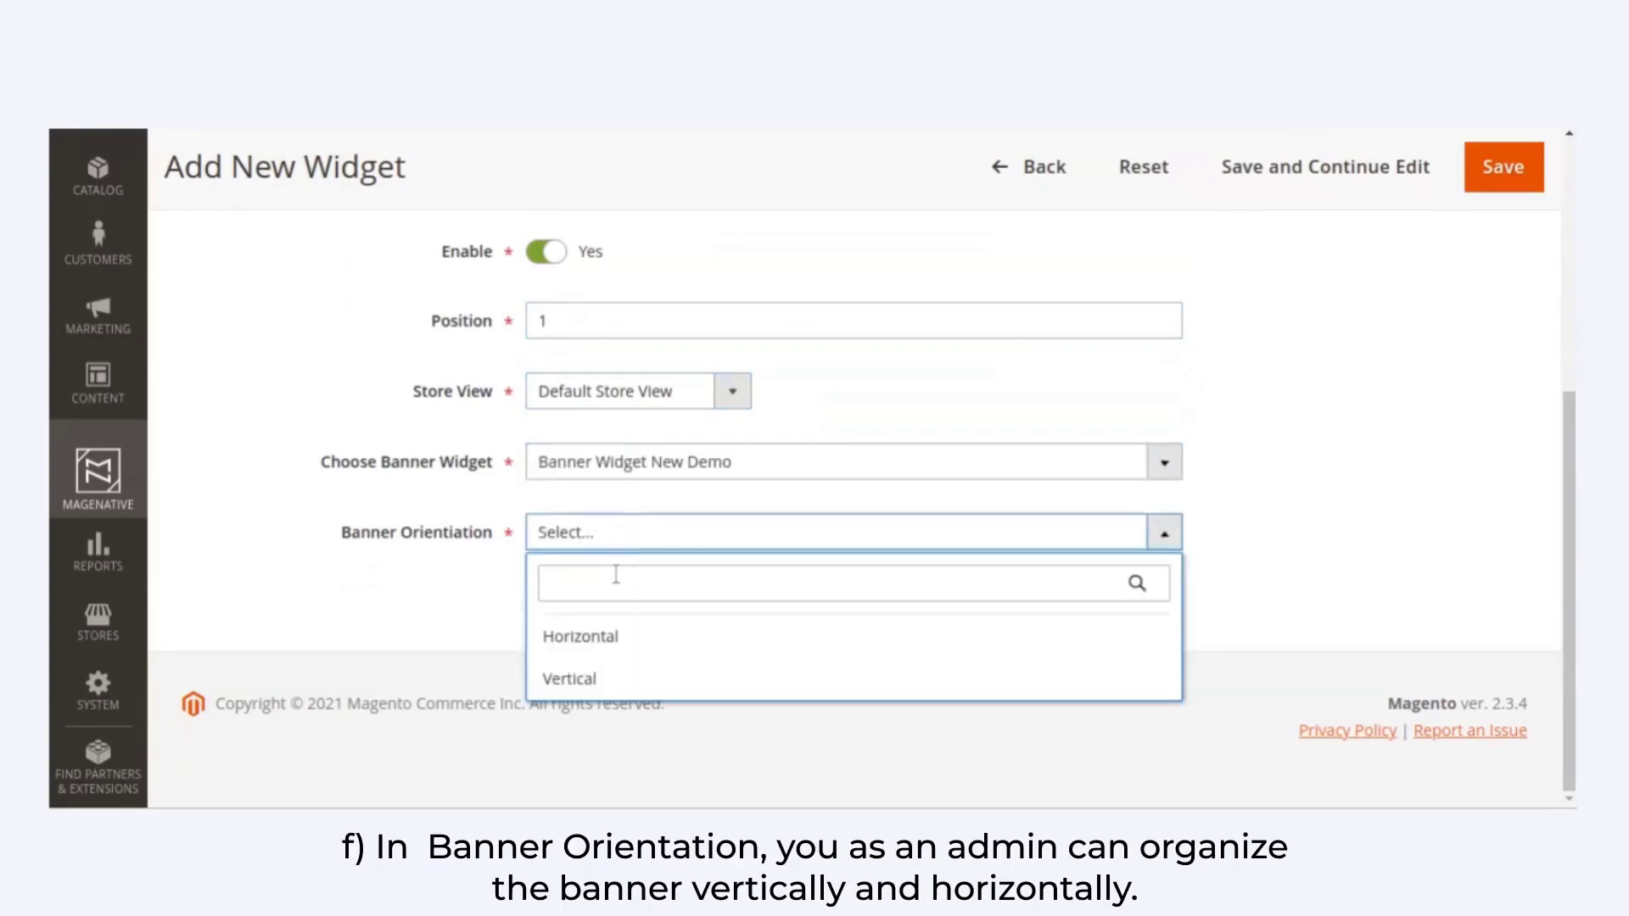
left_click(611, 645)
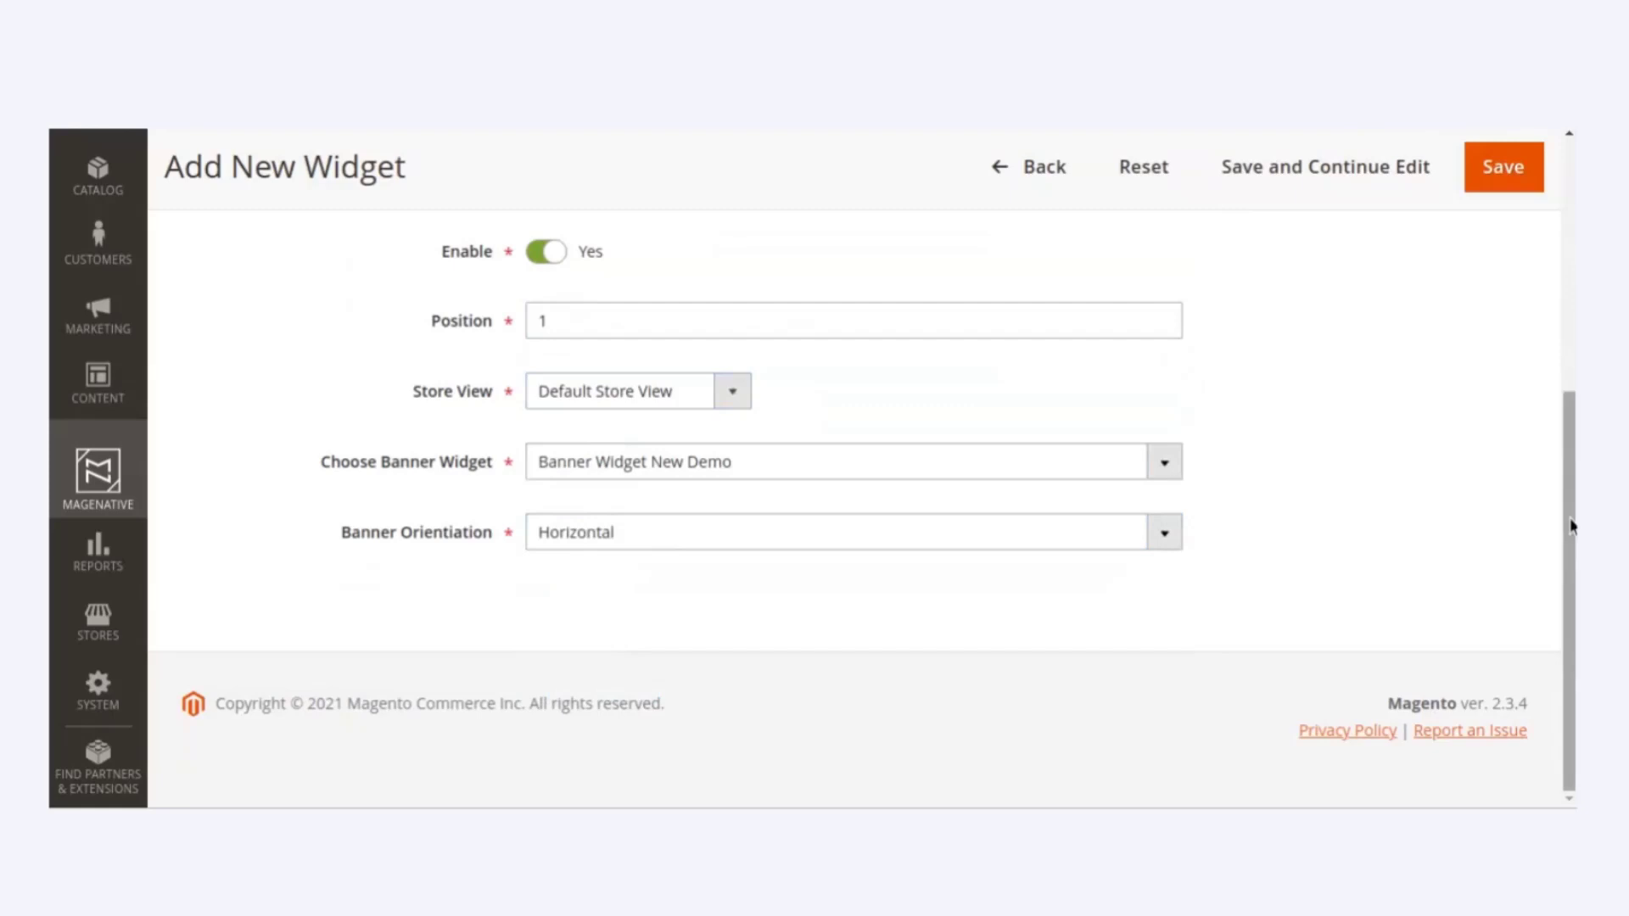
left_click(1504, 167)
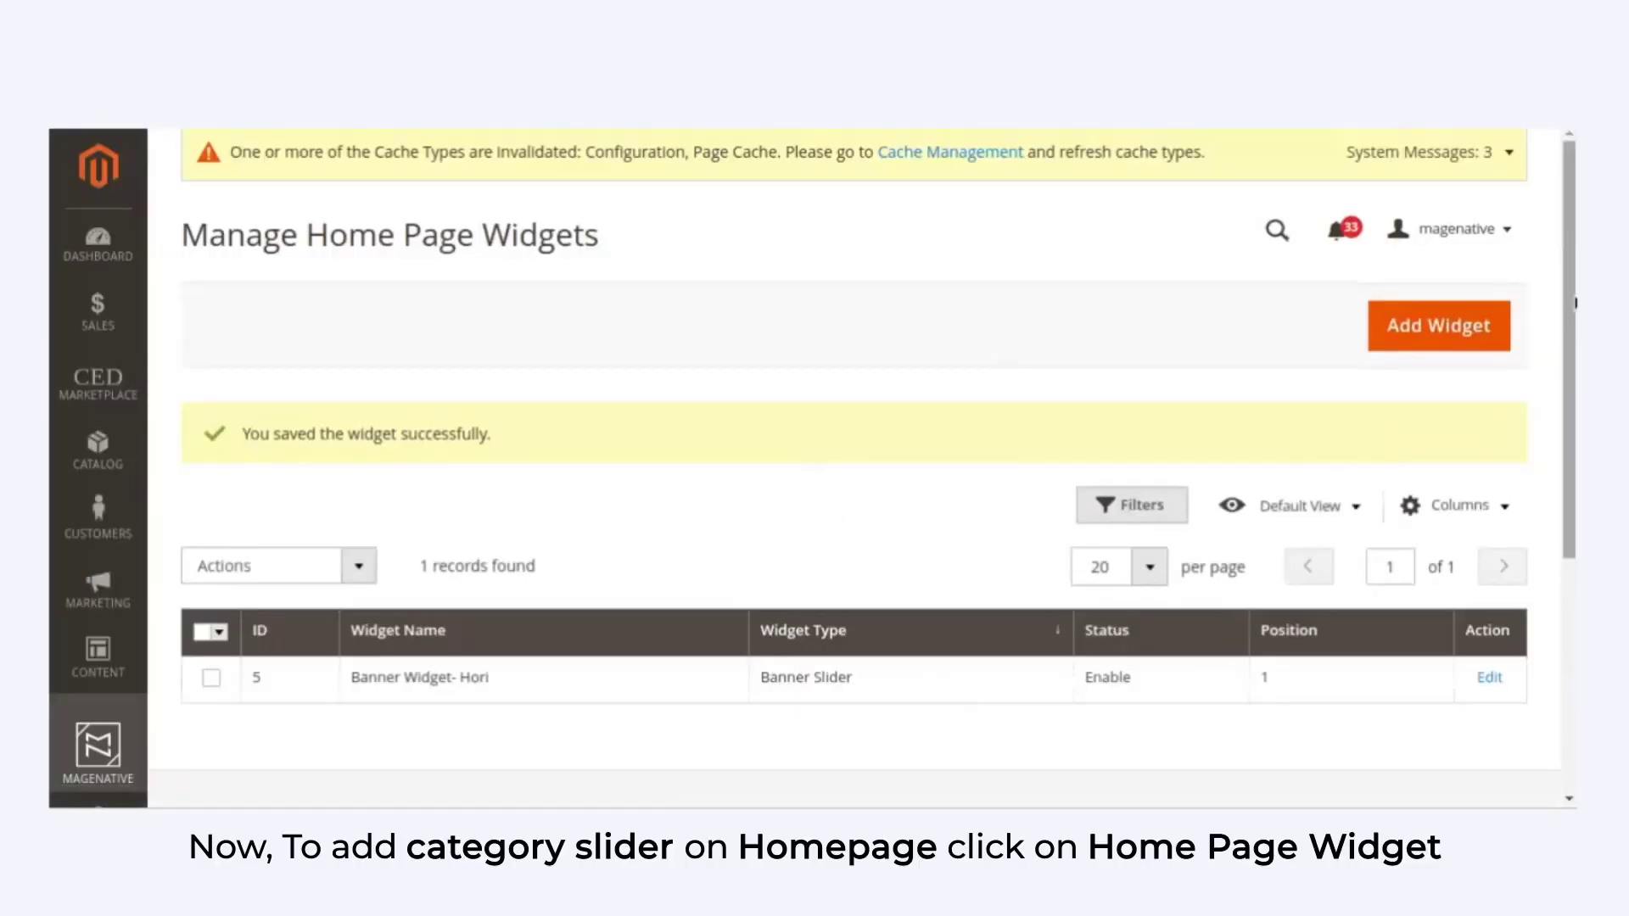
Step: Start a new Category Slider widget named Category-Slider-Circle
scroll(899, 365, "down", 3)
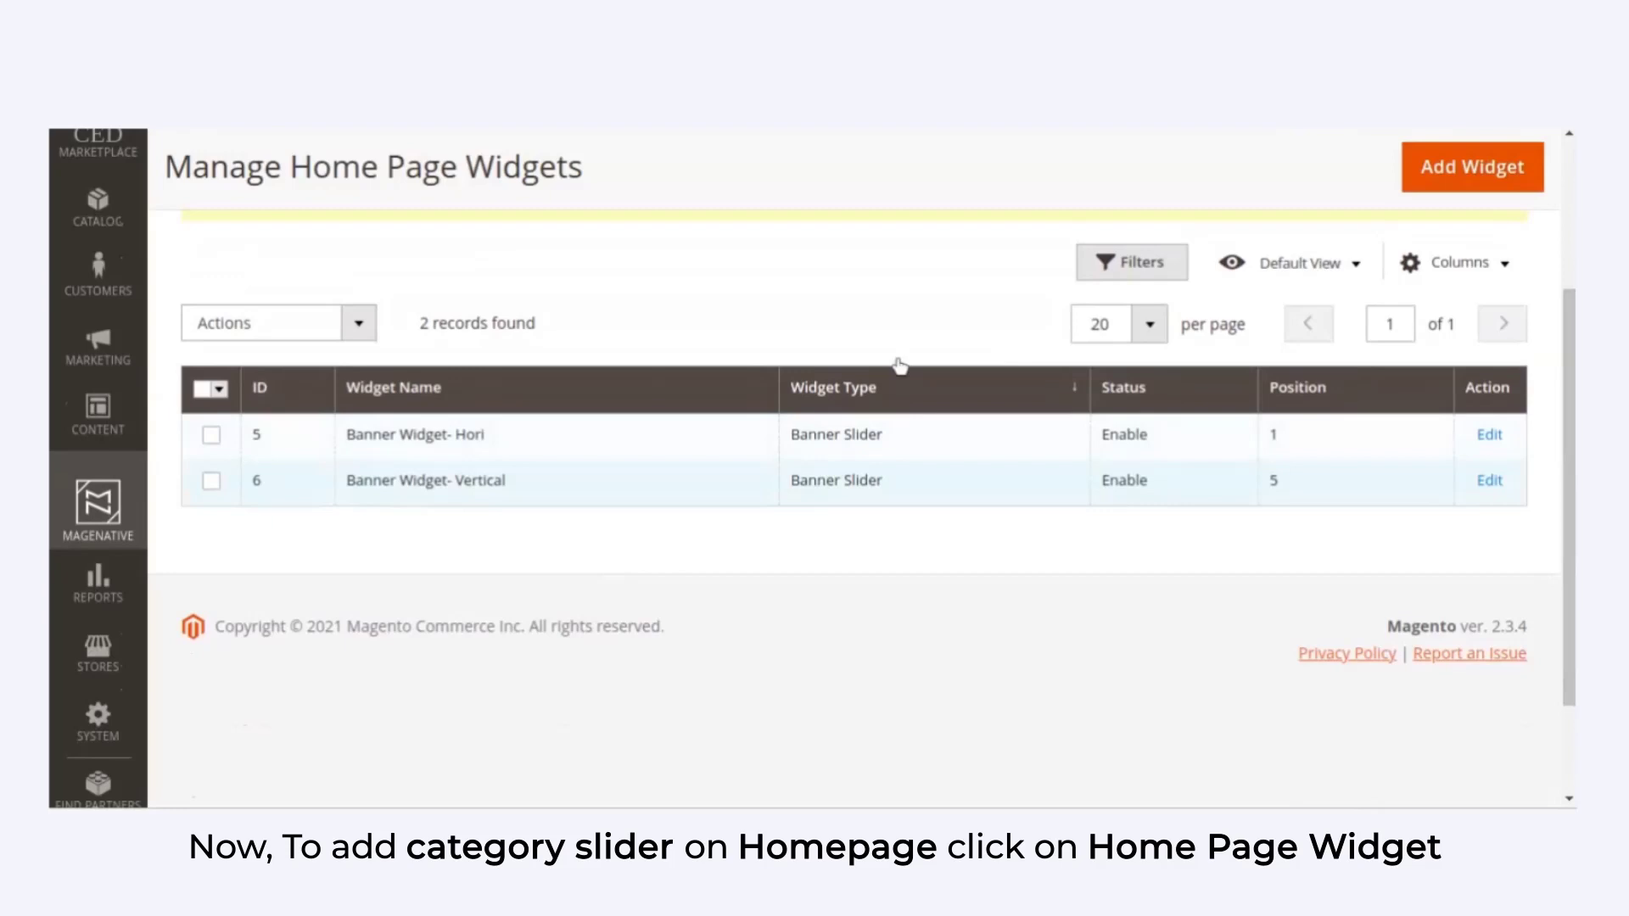
left_click(1471, 167)
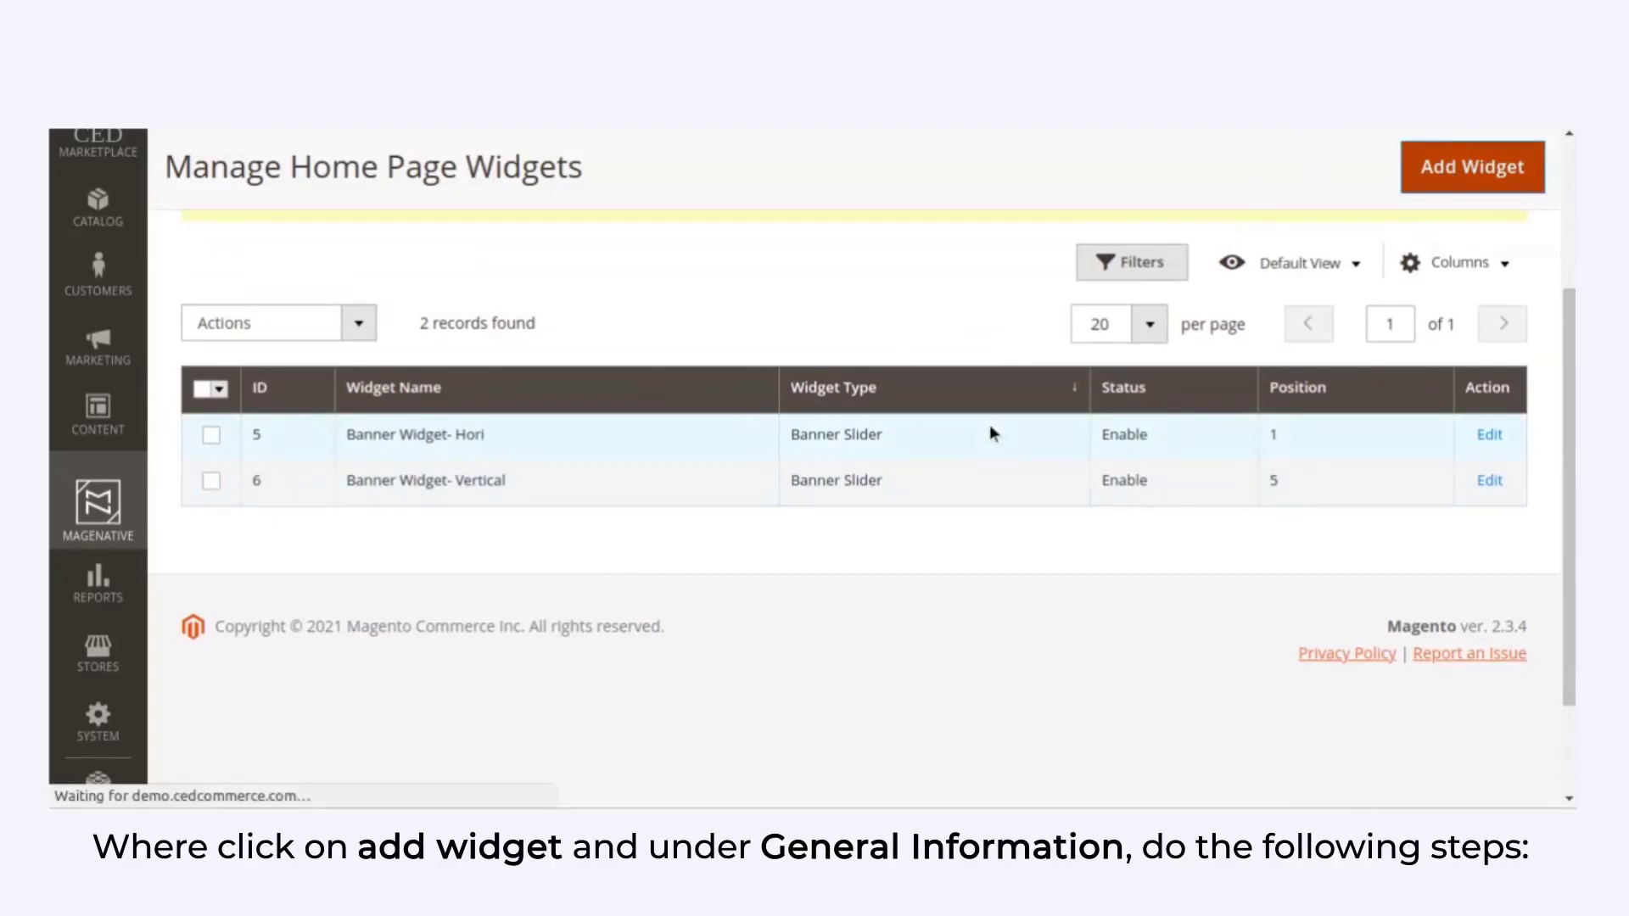
scroll(810, 396, "down", 2)
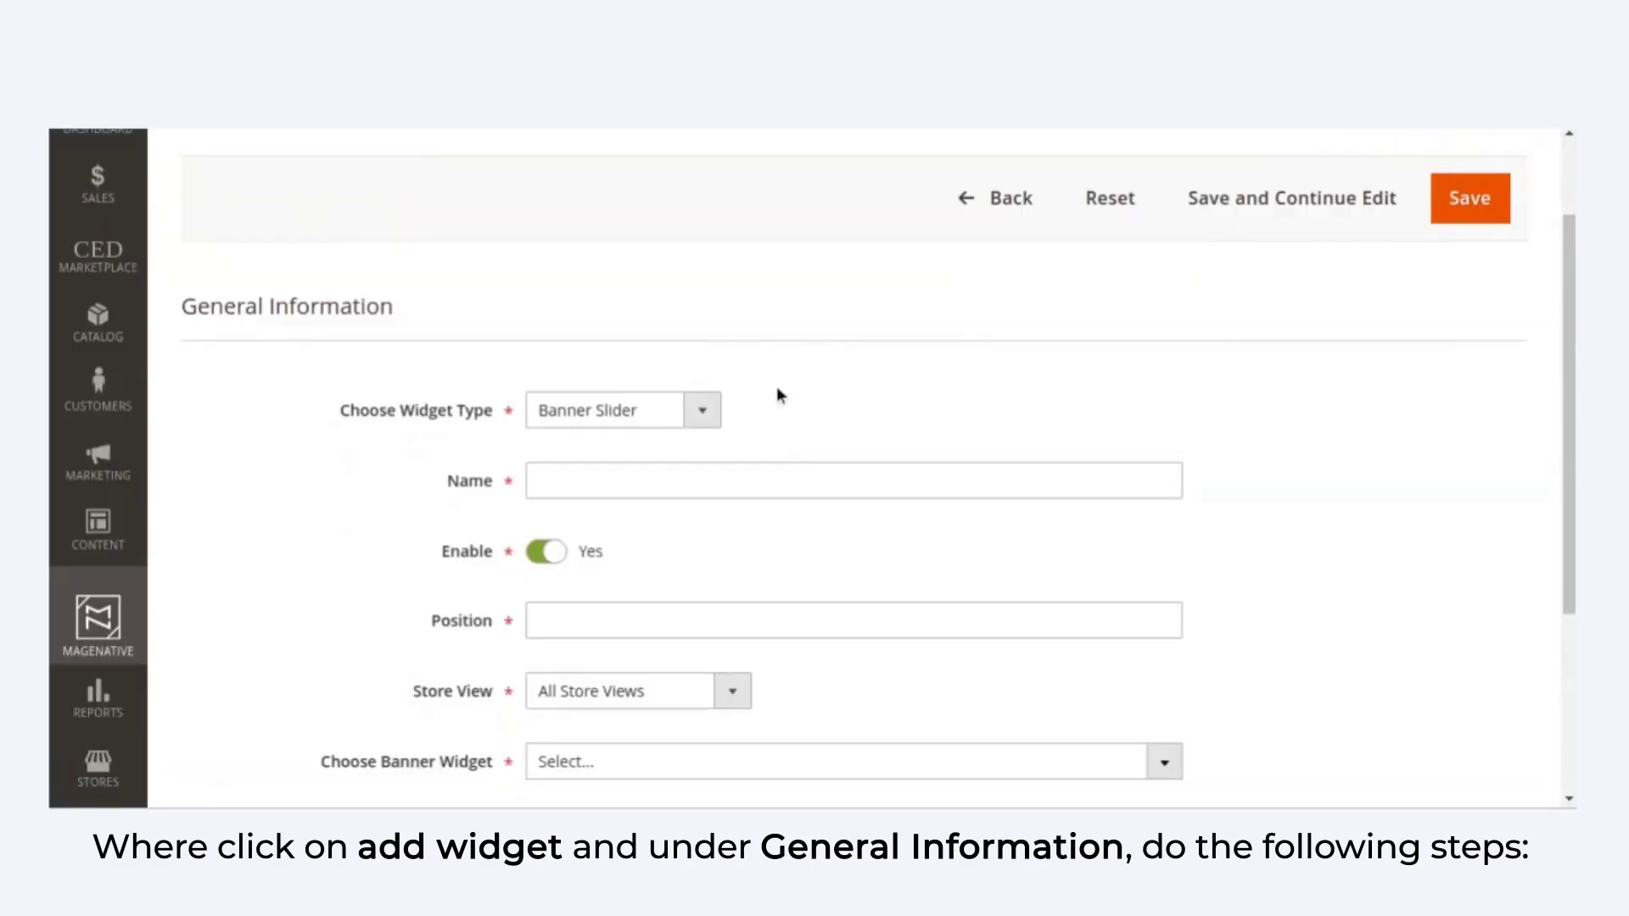
left_click(611, 425)
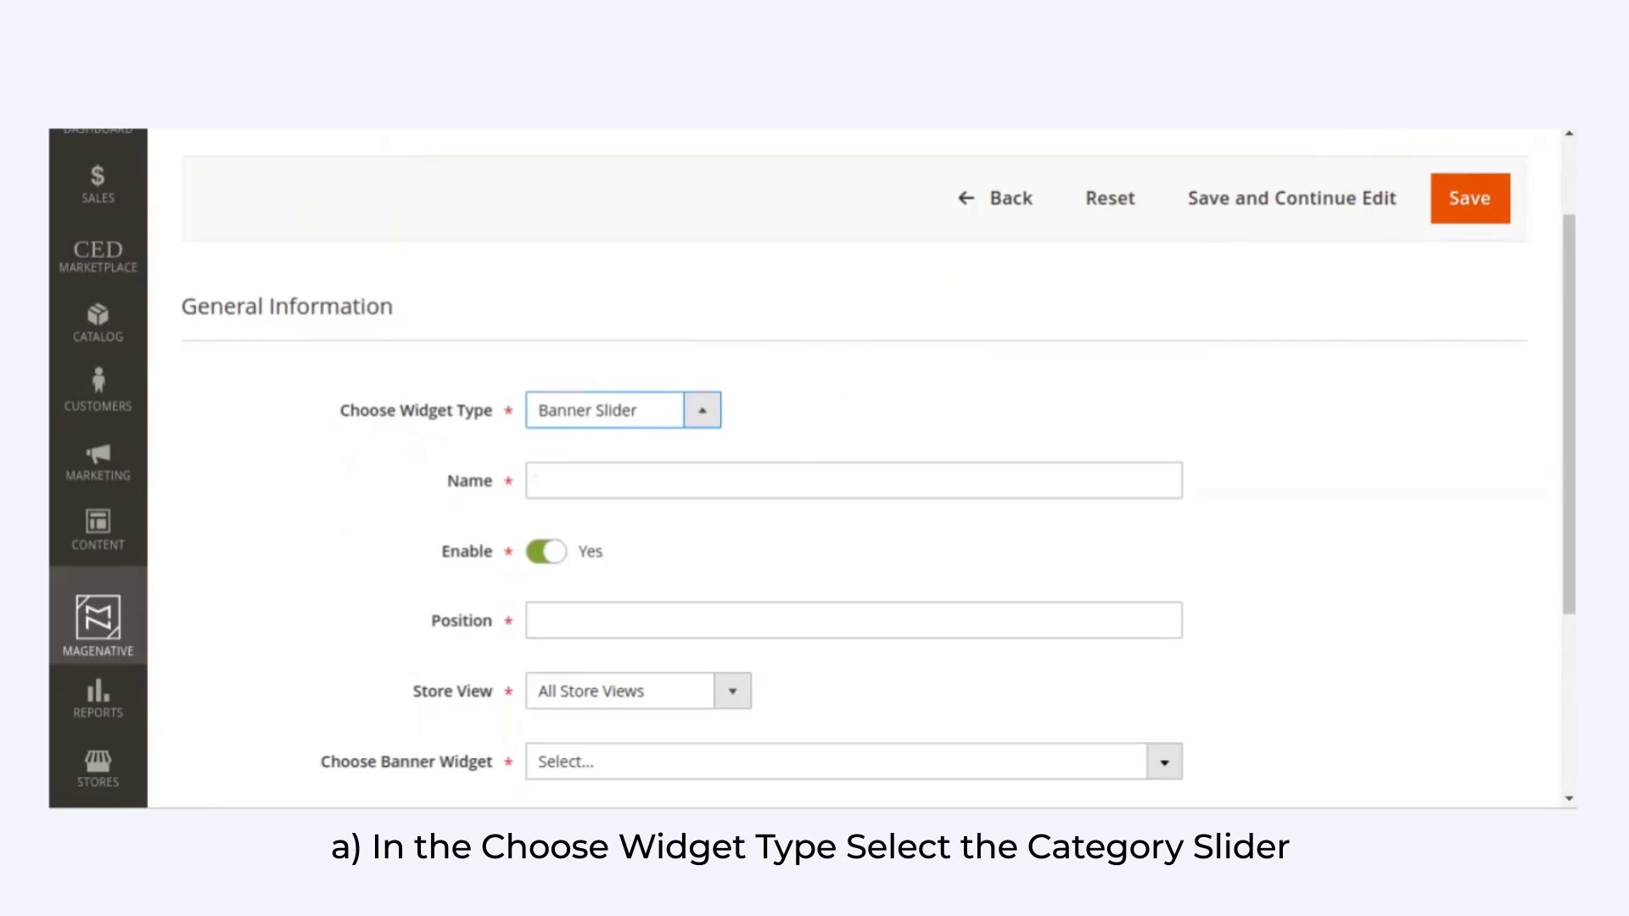
left_click(617, 476)
type("Category-Slider-Circle")
triple_click(829, 490)
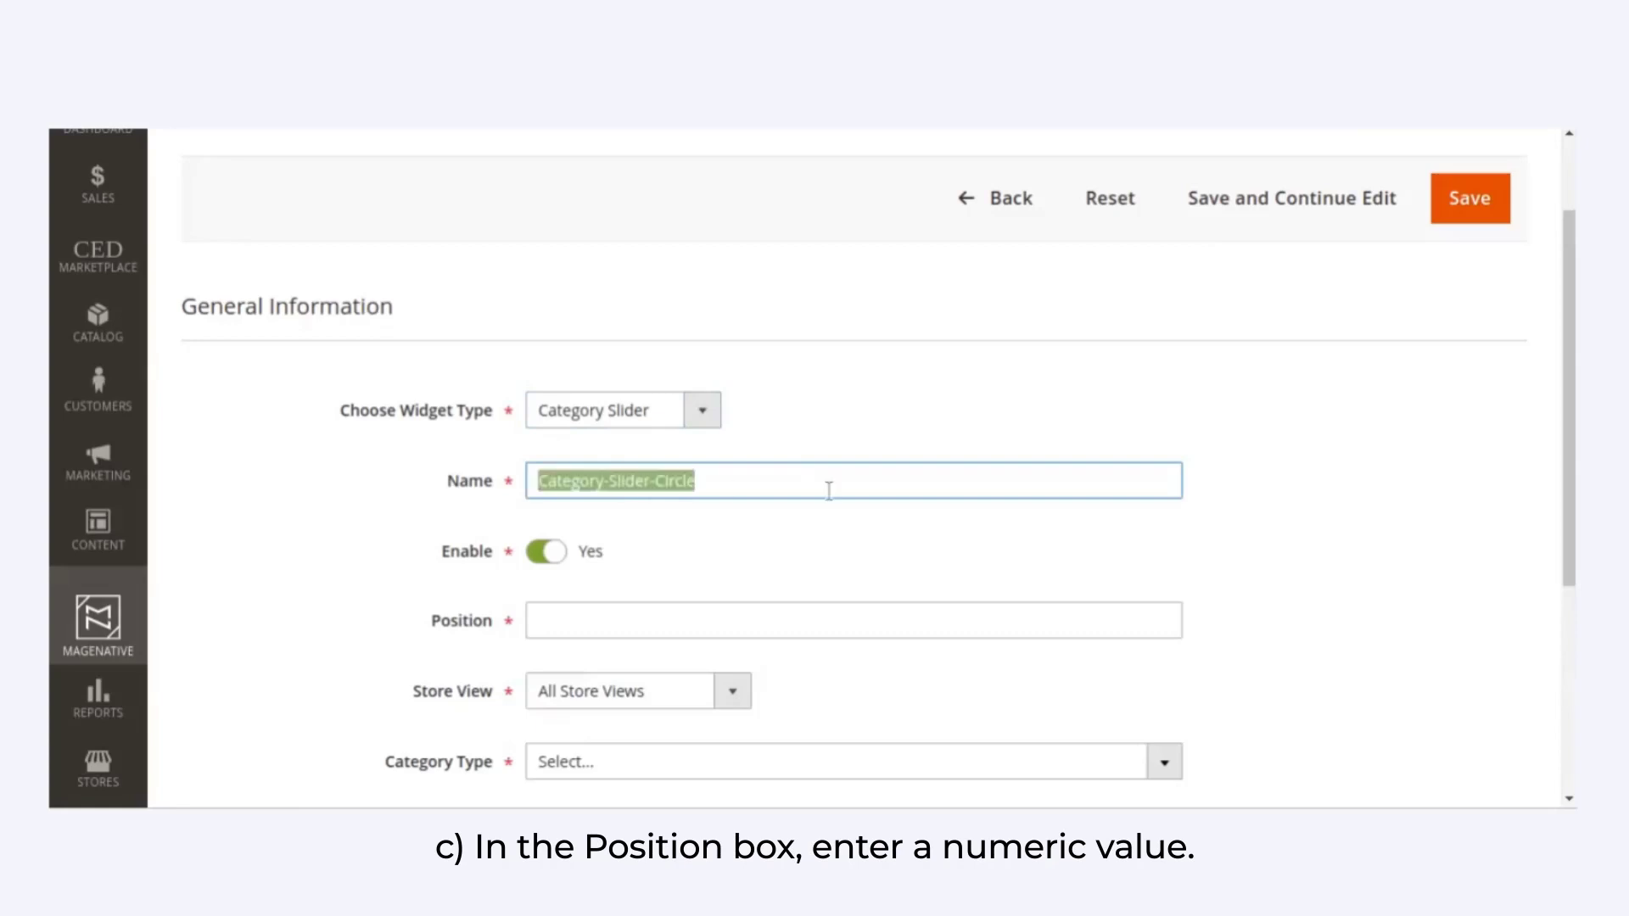
Step: Set the widget's position to 2 and store view to Default Store View
scroll(828, 490, "down", 3)
left_click(772, 393)
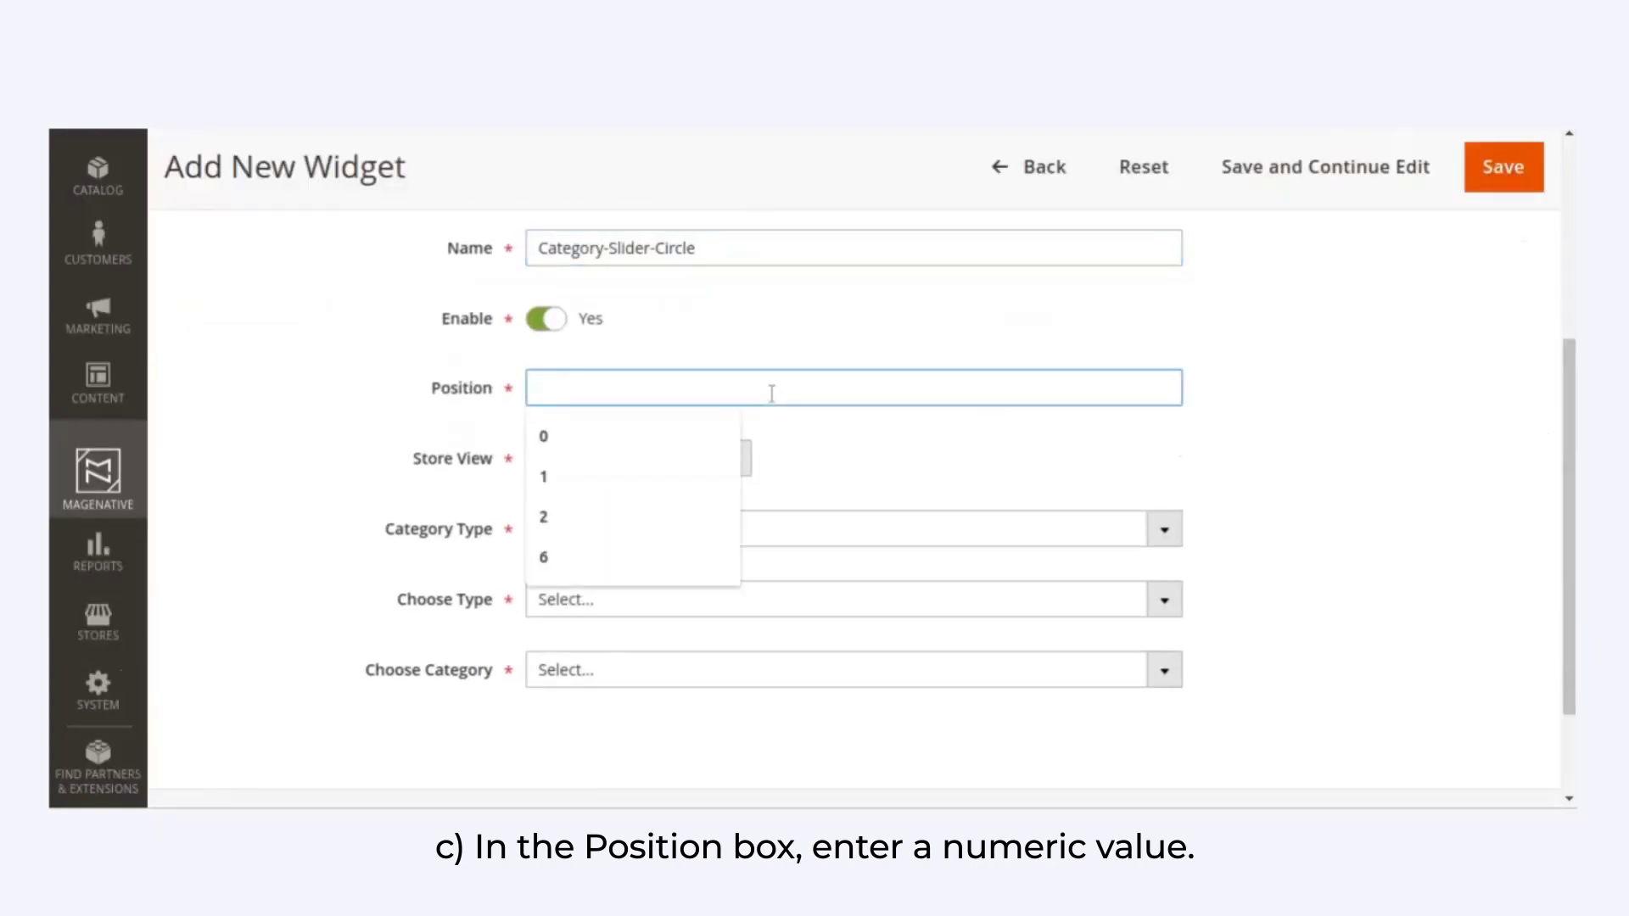
type("2")
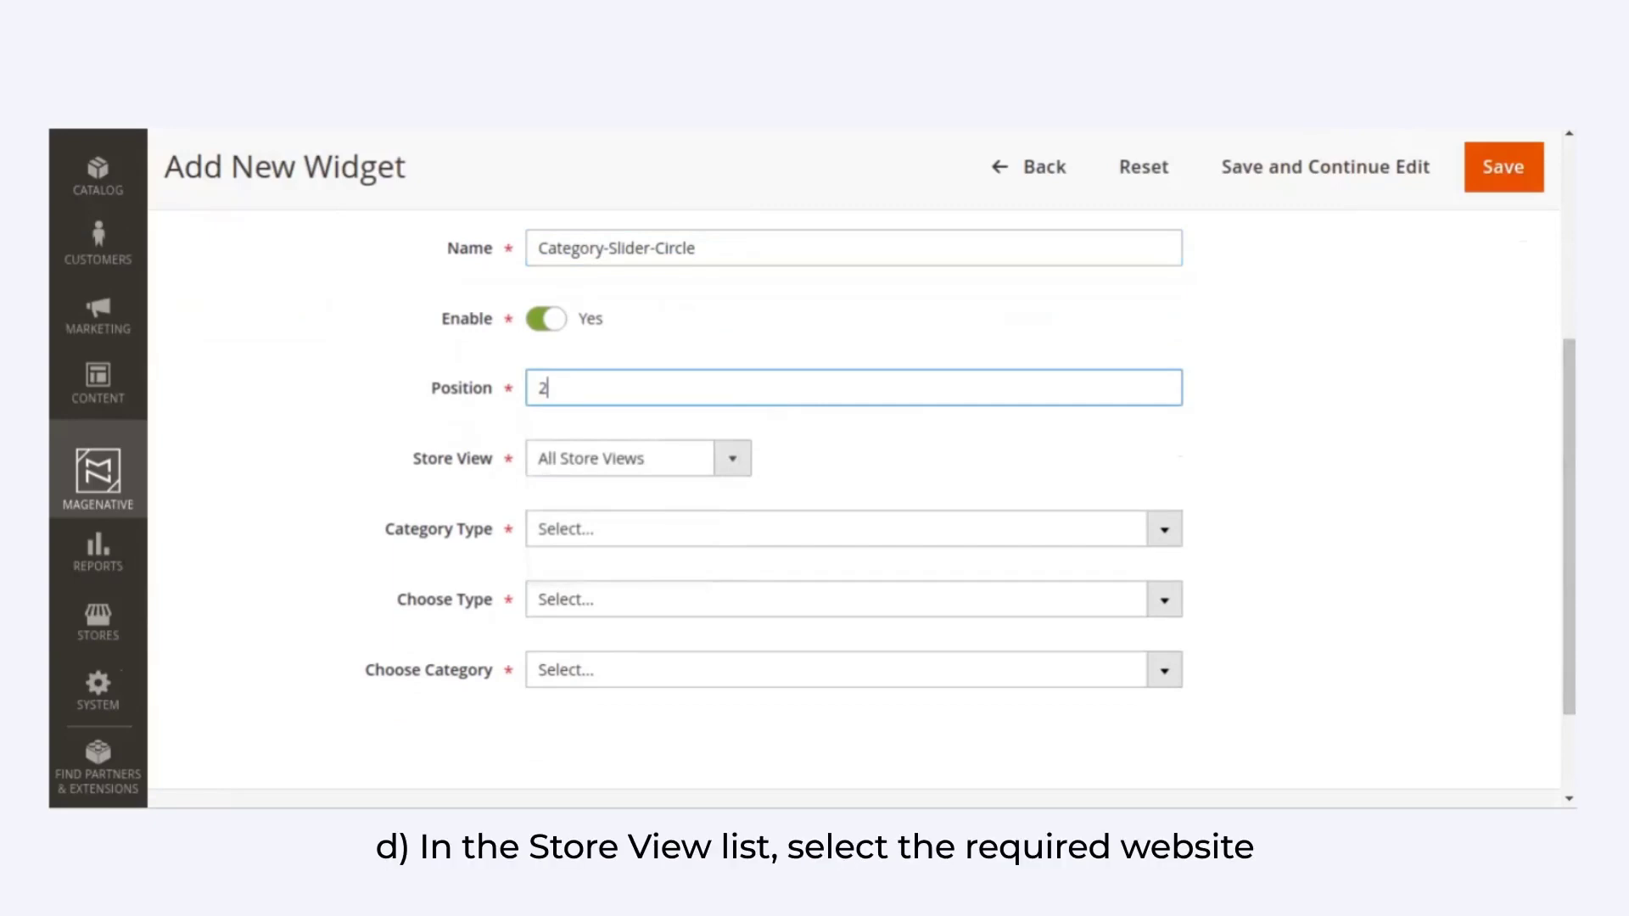
left_click(646, 462)
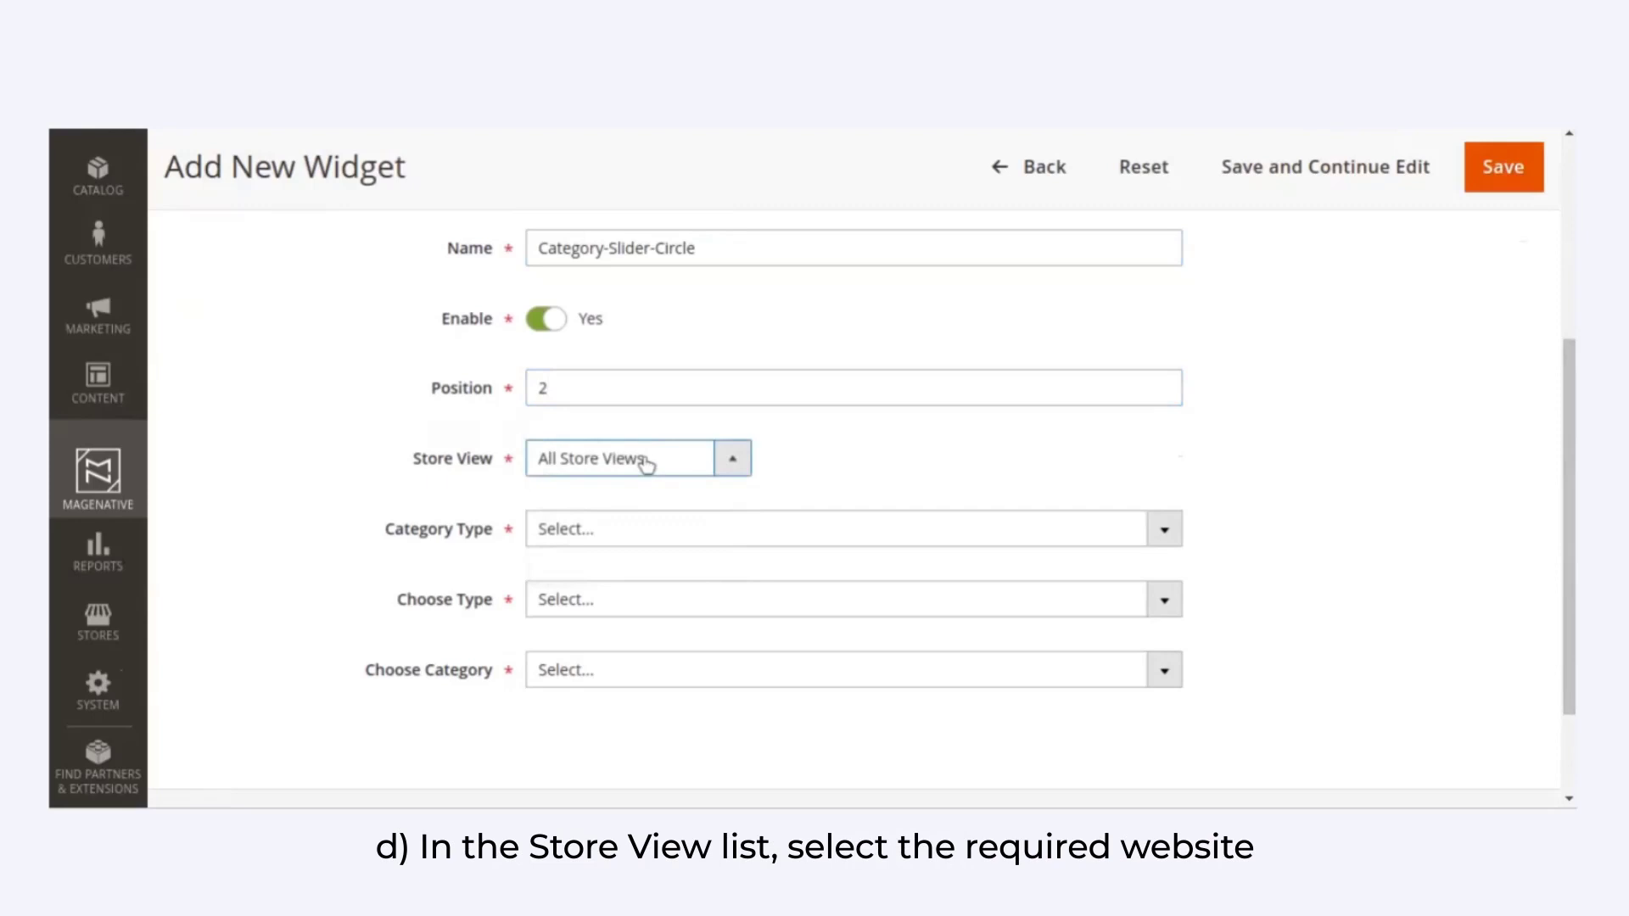
left_click(581, 537)
Step: Set Category Type to Slider with a Circular shape
left_click(582, 537)
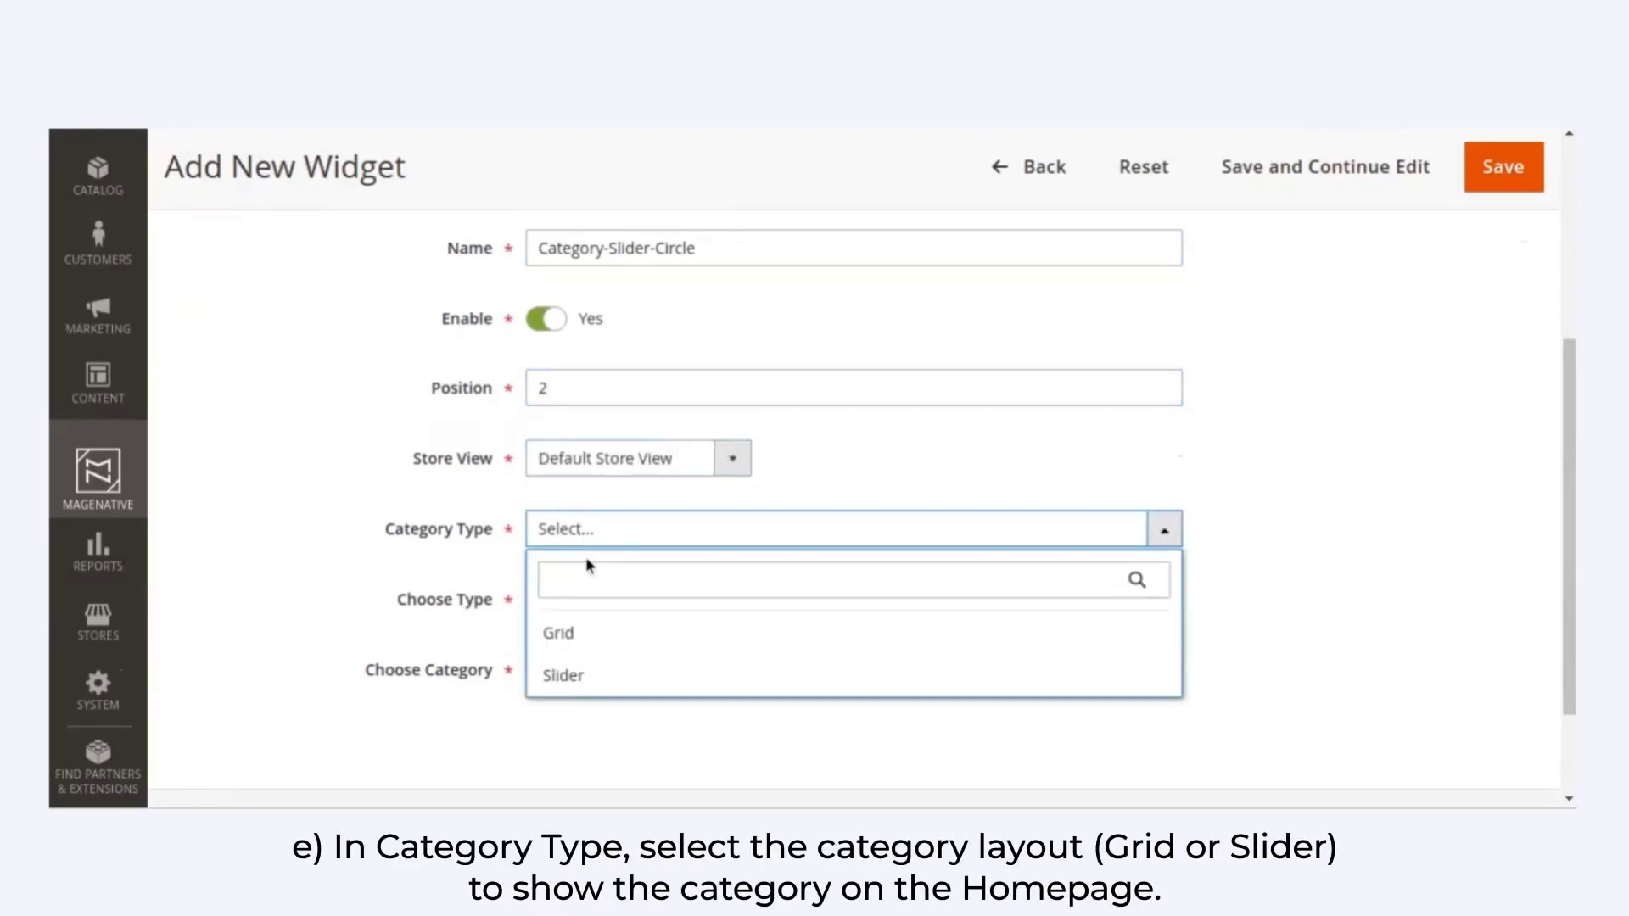
left_click(573, 674)
left_click(577, 604)
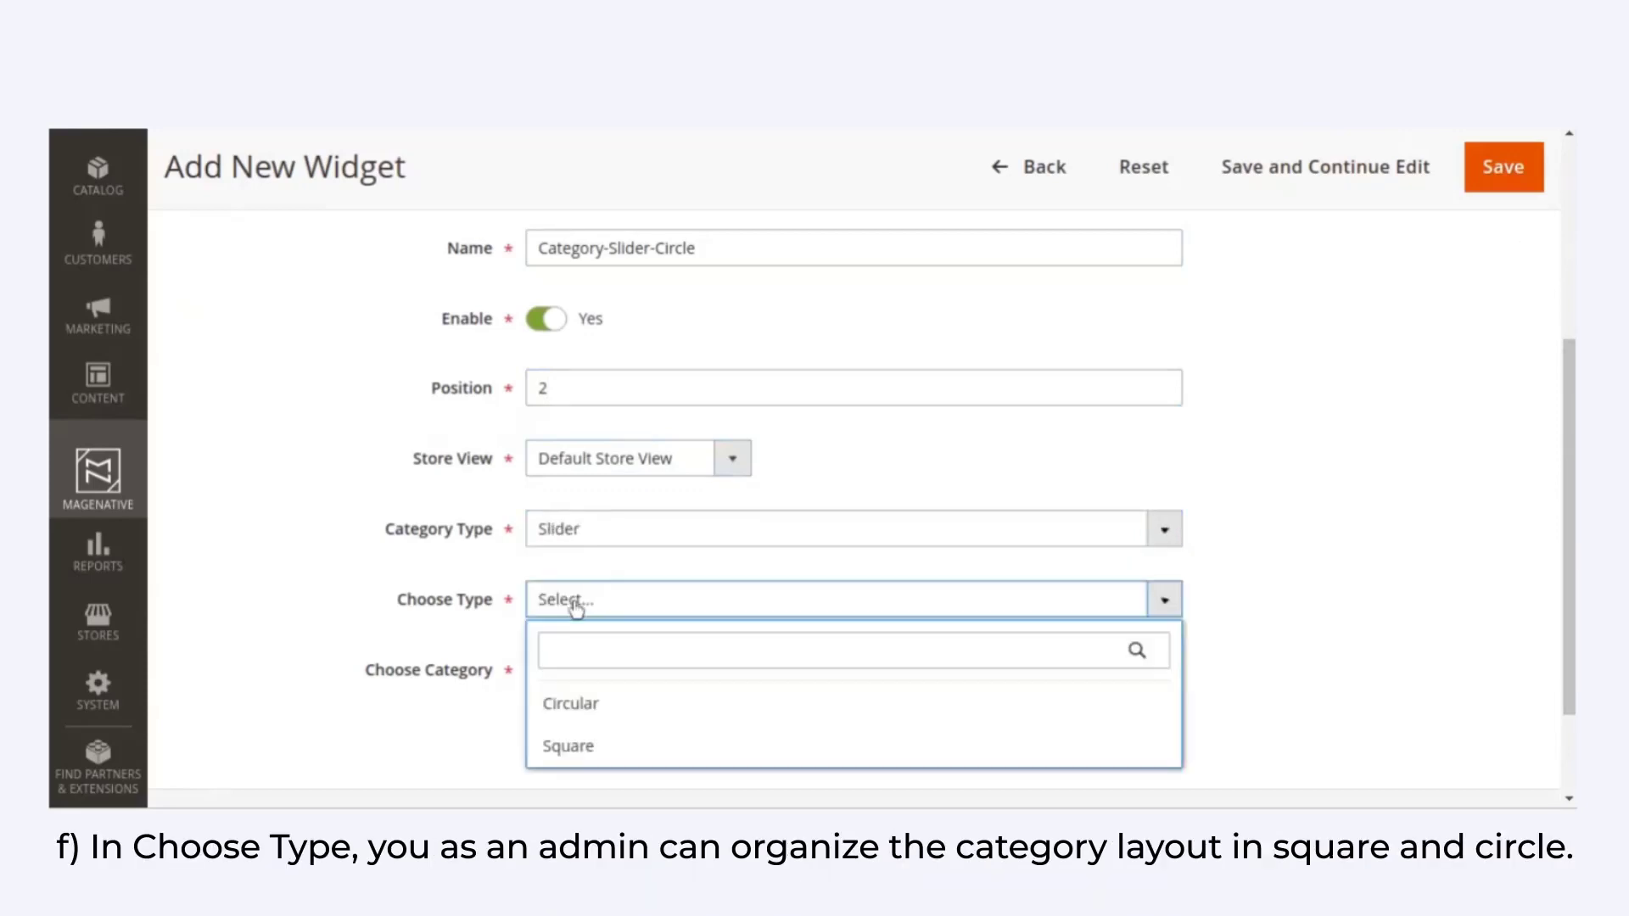
left_click(570, 715)
Step: Tick Jackets, Hoodies & Sweatshirts, Tees and Tanks under both Women and Men tops
left_click(573, 674)
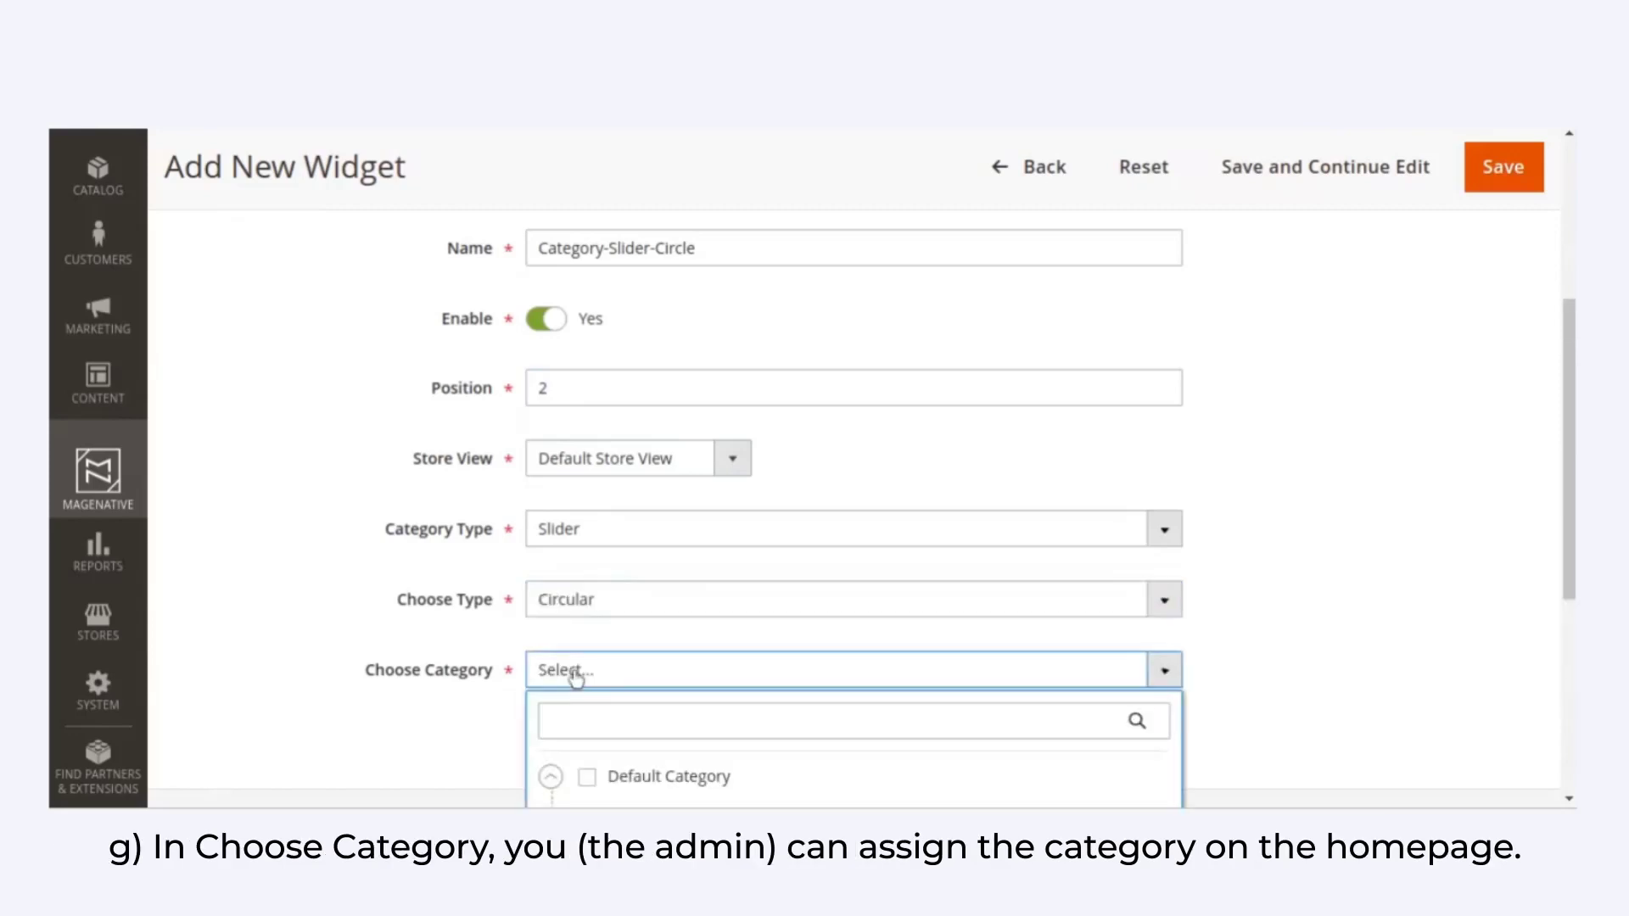
scroll(1477, 550, "down", 5)
left_click(585, 591)
left_click(622, 639)
scroll(1174, 484, "down", 2)
left_click(694, 626)
left_click(694, 582)
left_click(694, 531)
left_click(694, 483)
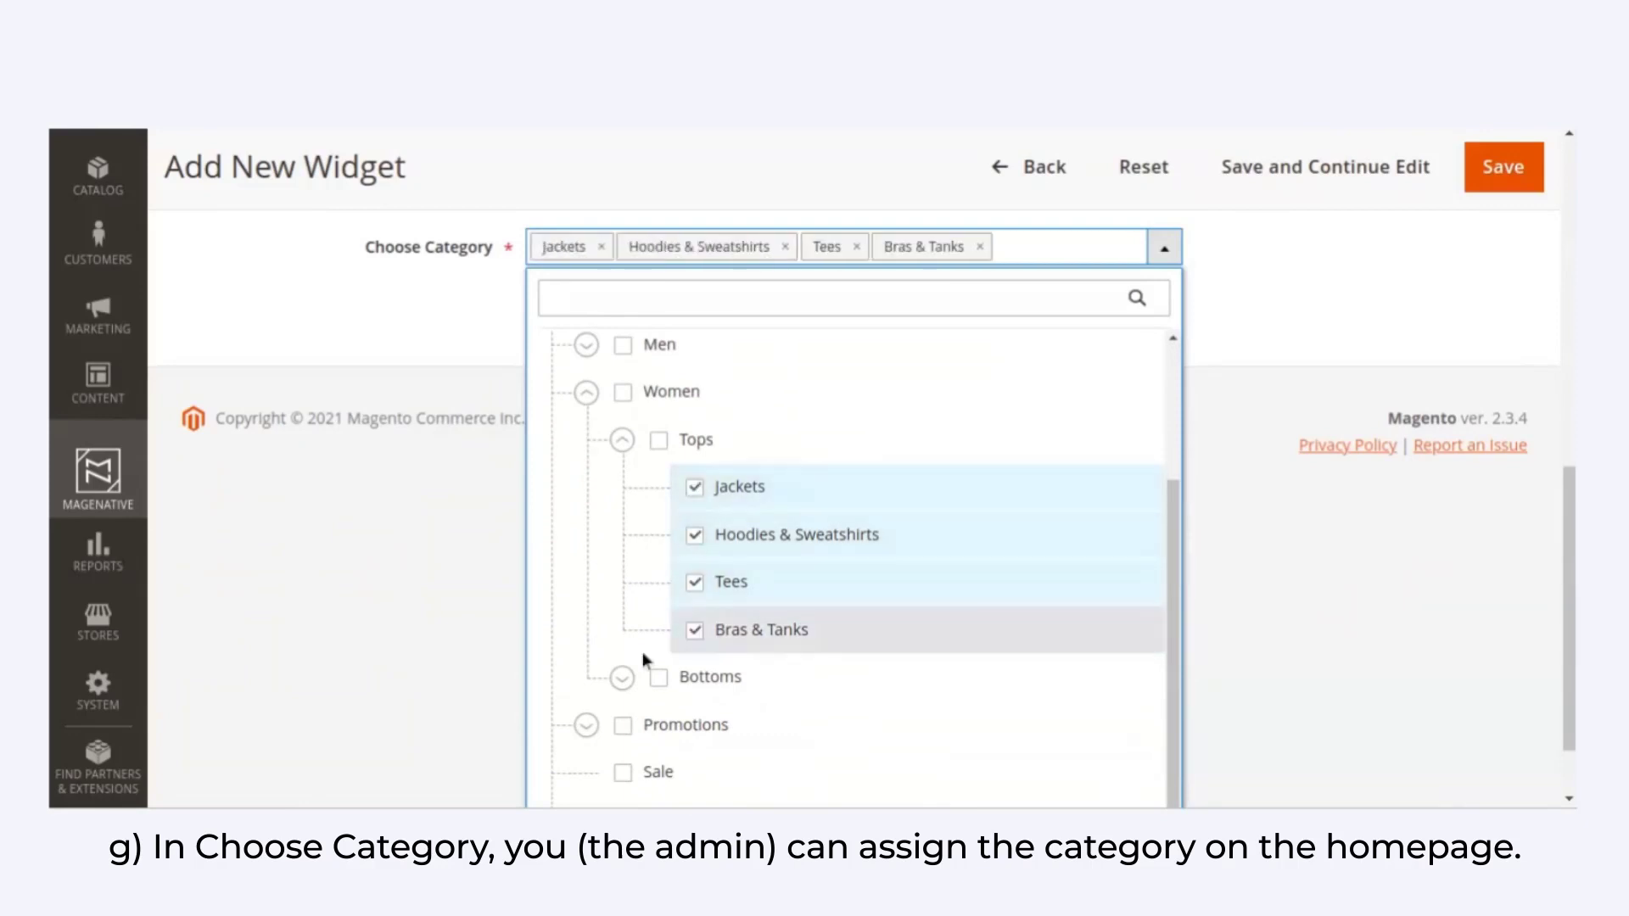
left_click(586, 677)
scroll(1171, 531, "up", 2)
left_click(586, 497)
left_click(694, 588)
left_click(694, 636)
left_click(694, 720)
left_click(694, 768)
Step: Confirm the category selection and save the Category-Slider-Circle widget
scroll(1230, 589, "down", 2)
left_click(794, 782)
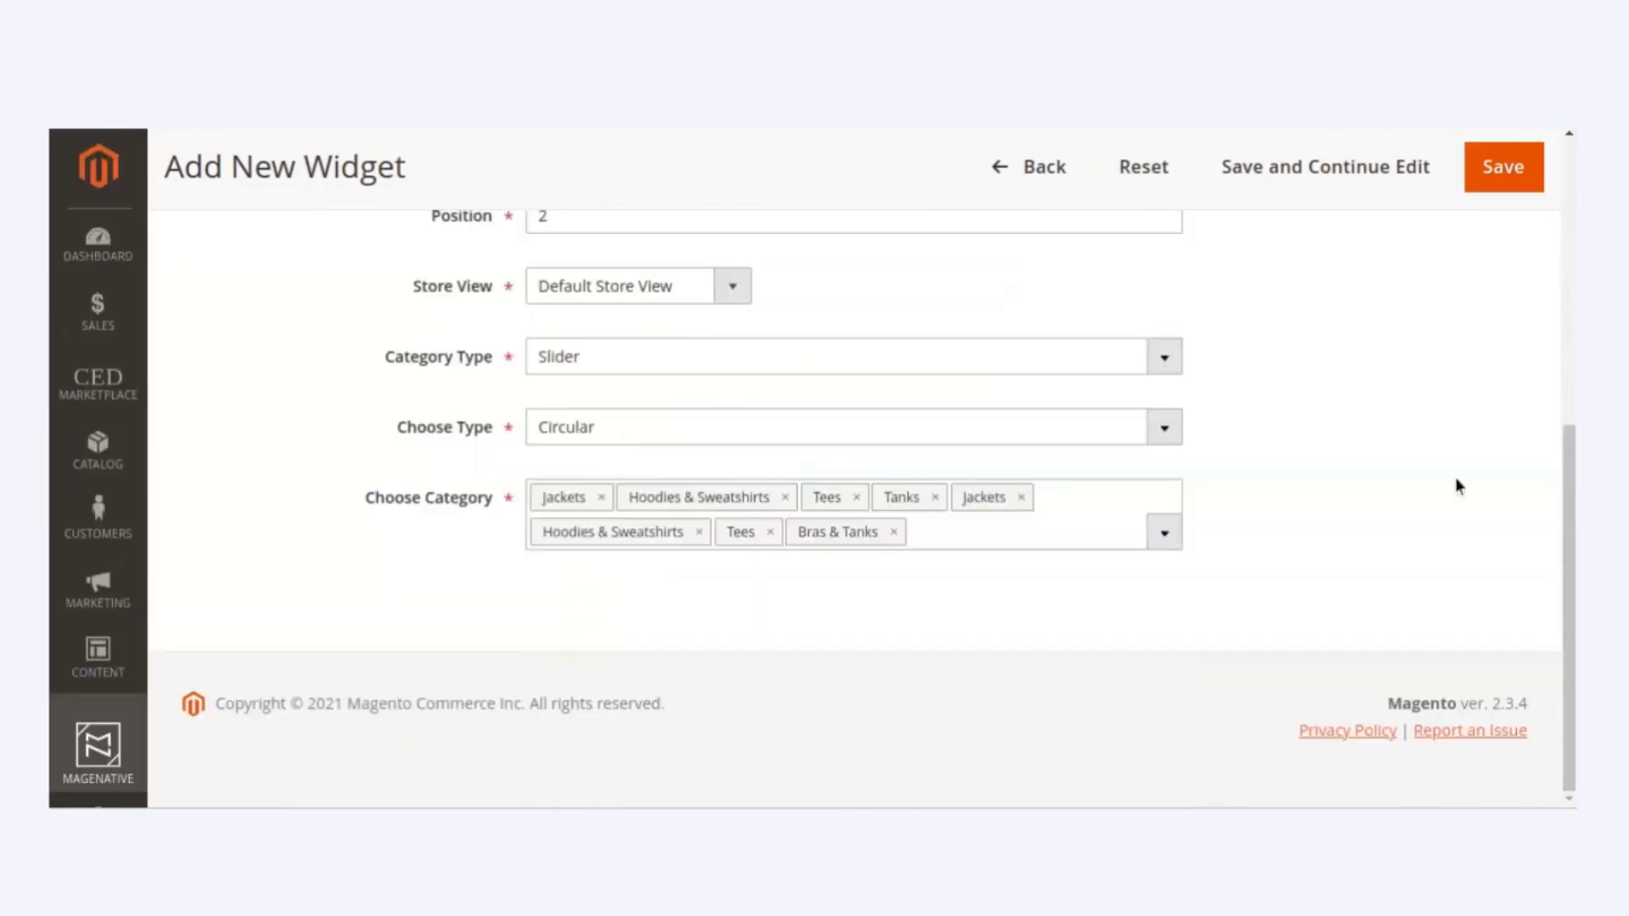
scroll(1295, 543, "up", 5)
left_click(1504, 170)
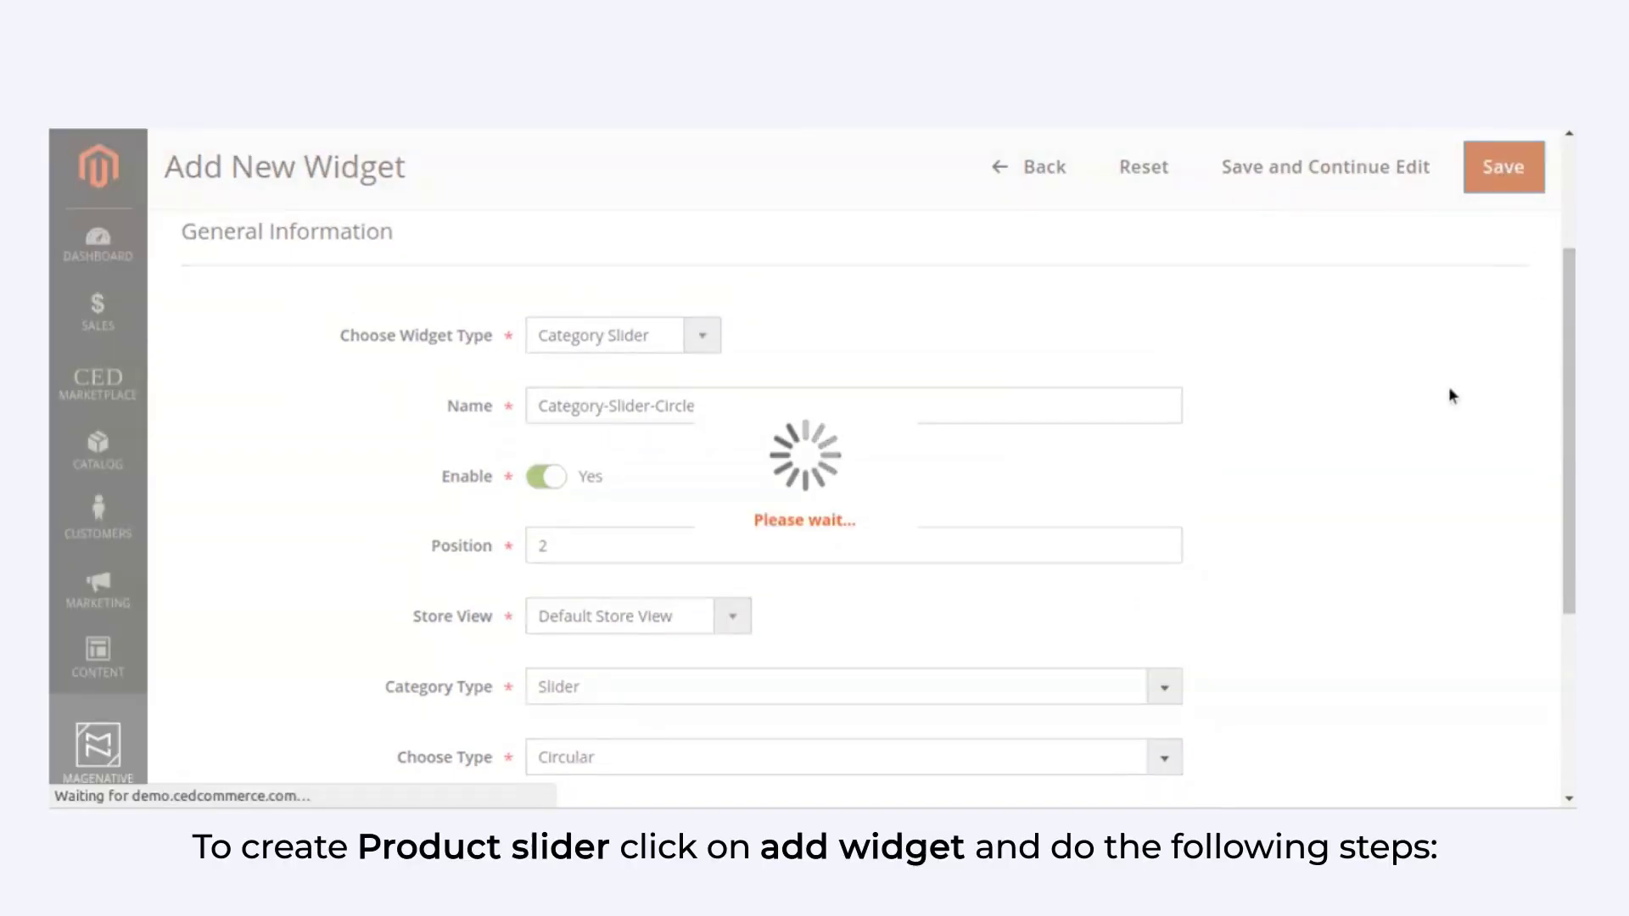
scroll(1047, 493, "down", 4)
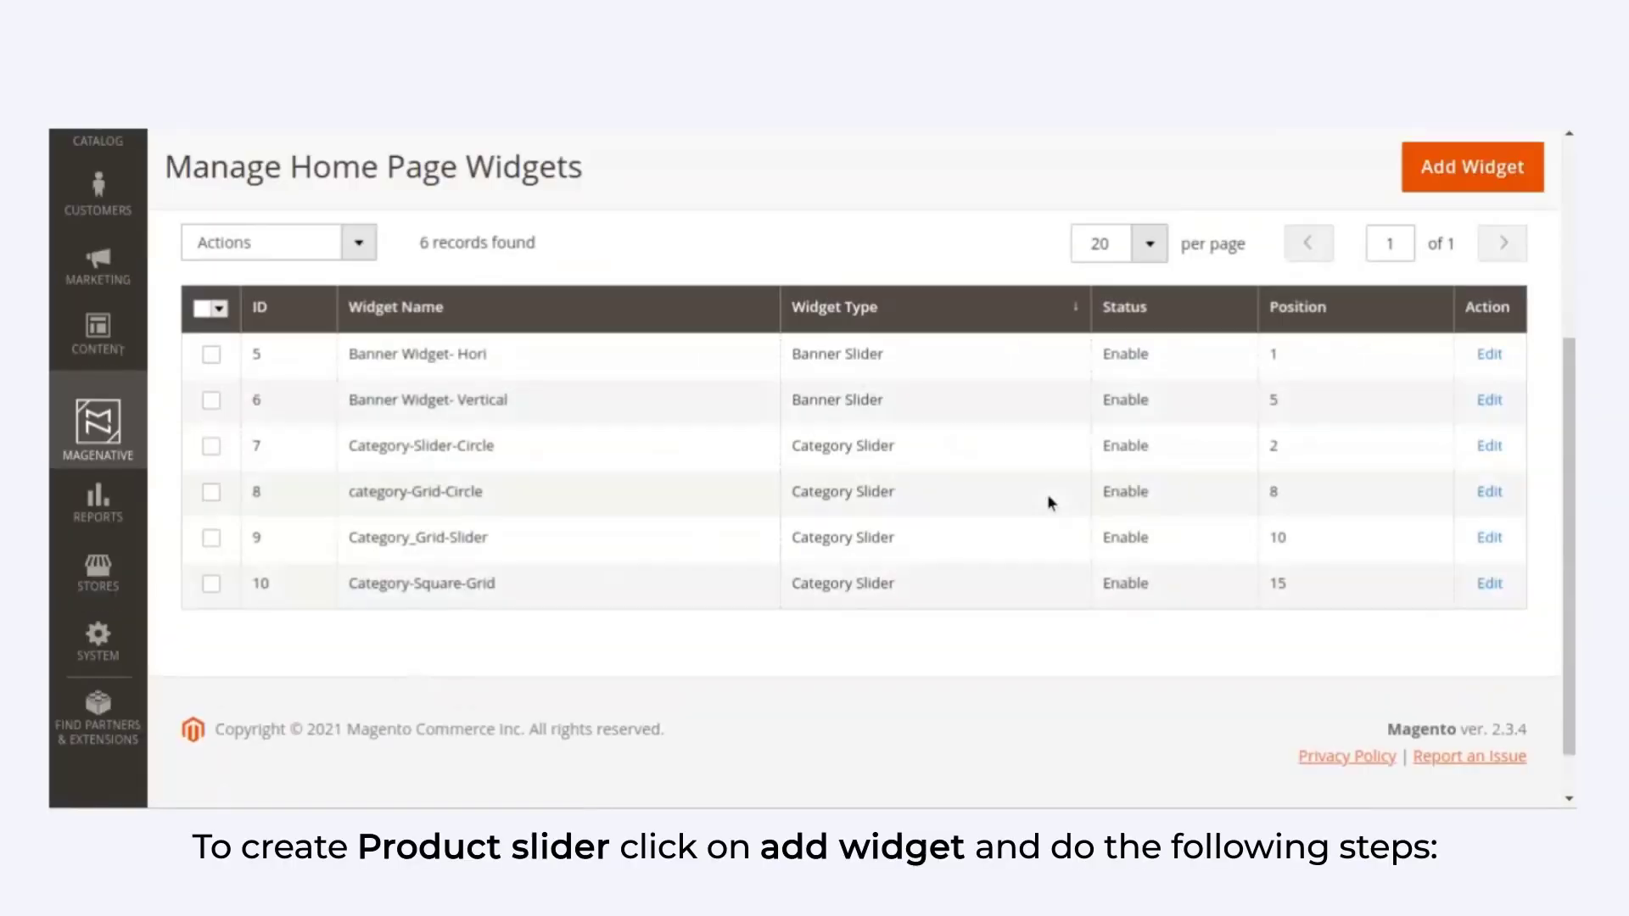
Step: Start a new Products Slider widget named 'Product Slider'
scroll(1230, 339, "down", 1)
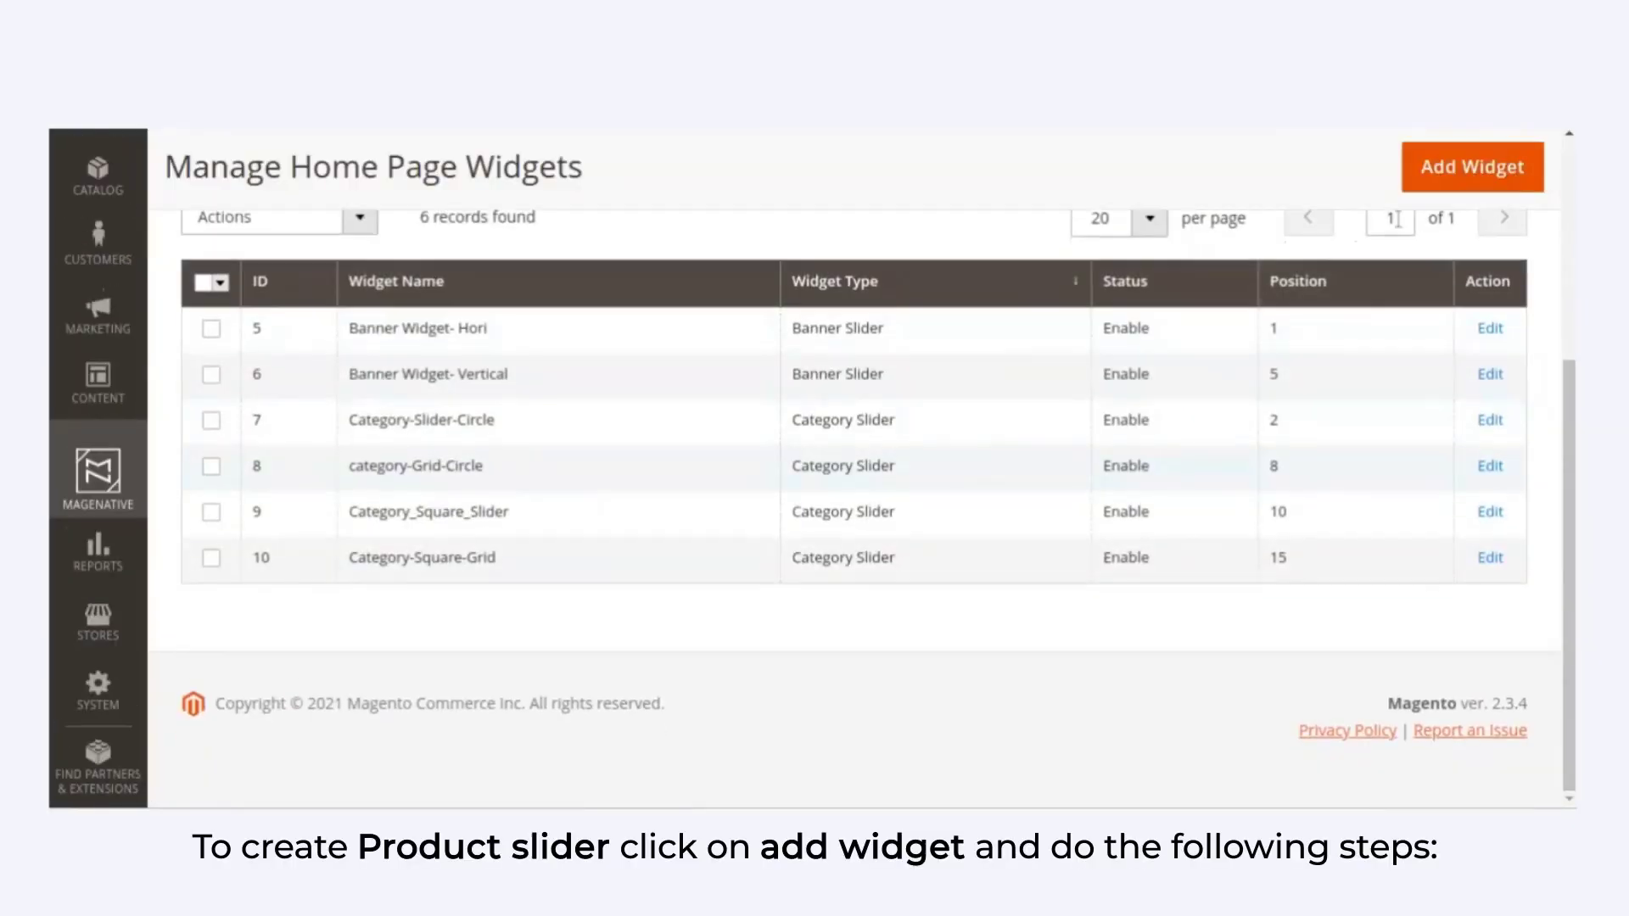
left_click(1428, 167)
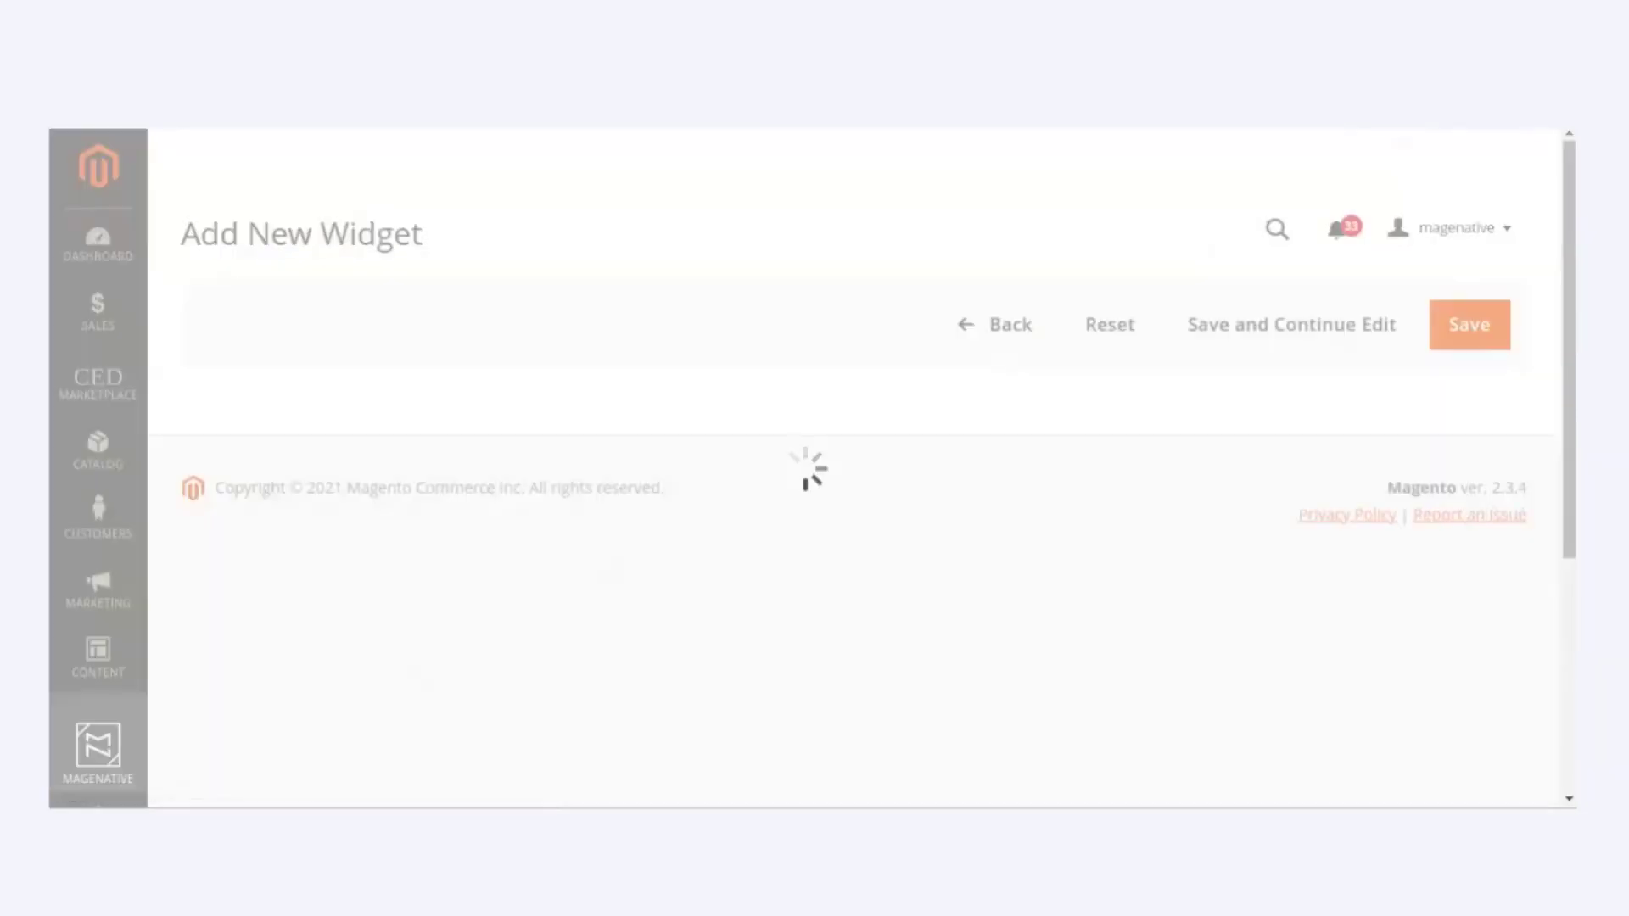
scroll(1217, 465, "down", 3)
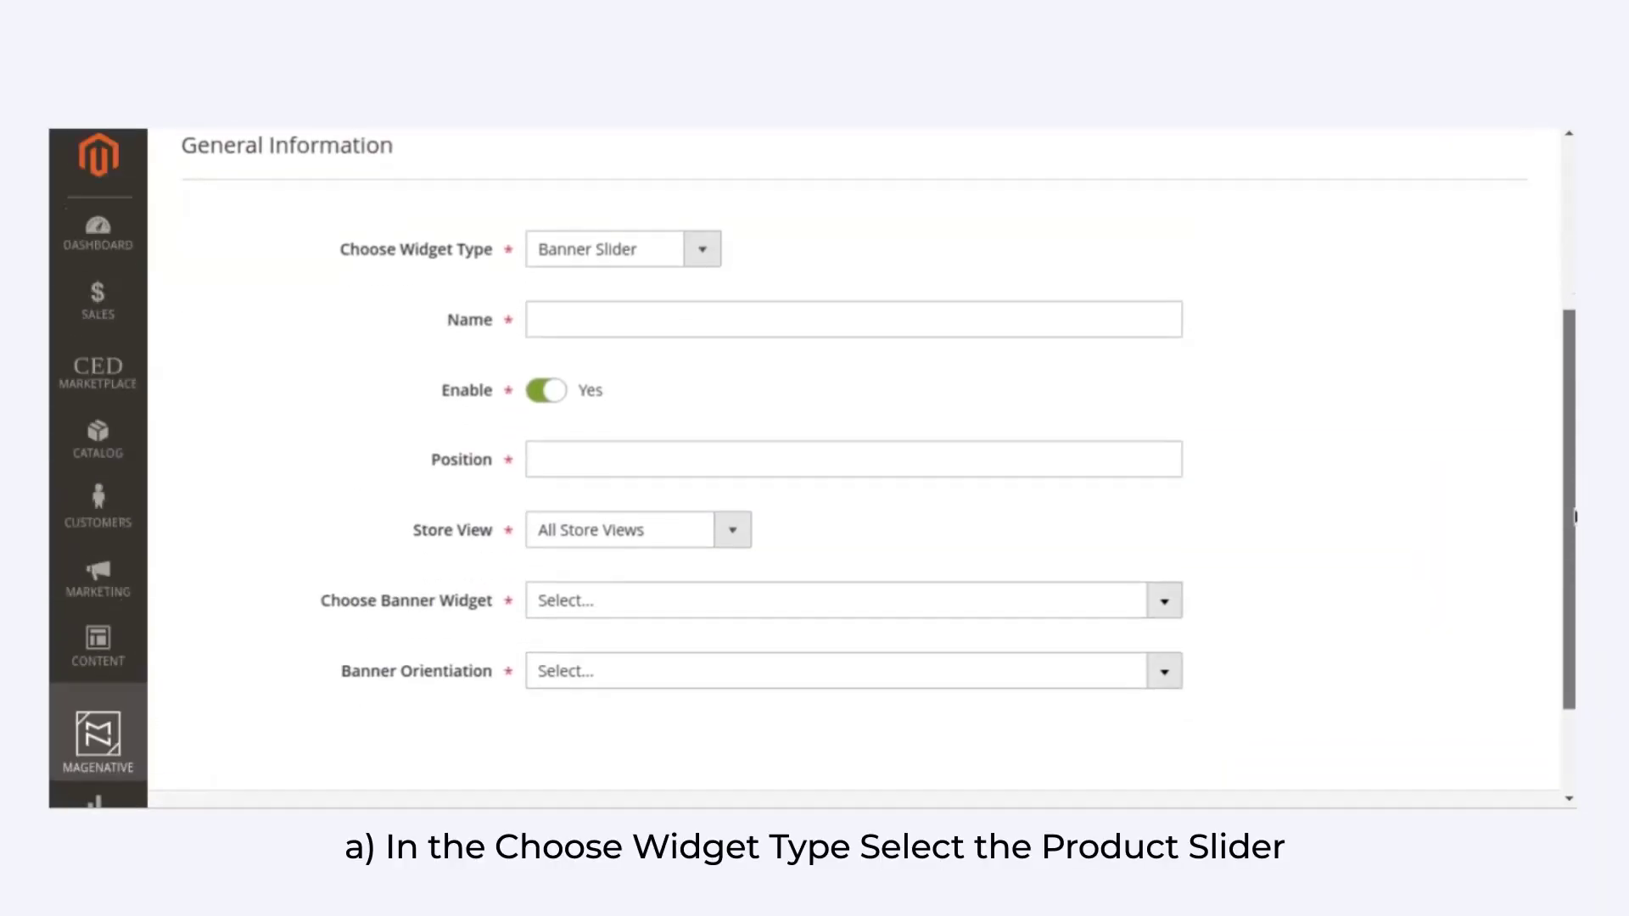
left_click(588, 255)
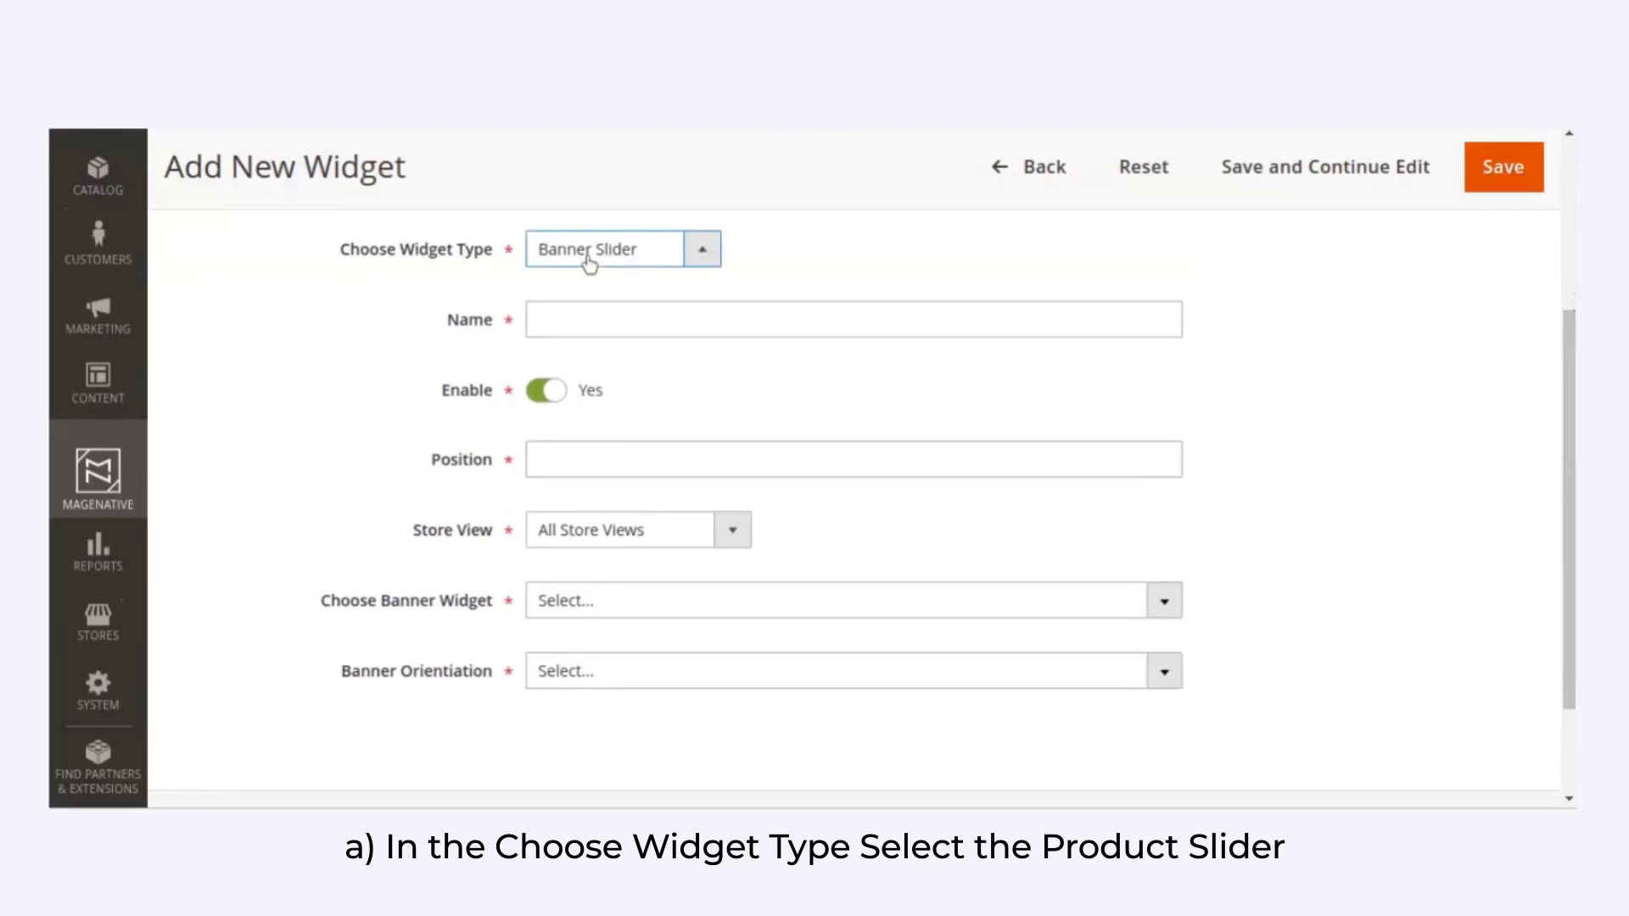
key("Down")
key("Return")
left_click(720, 320)
type("Product SLider")
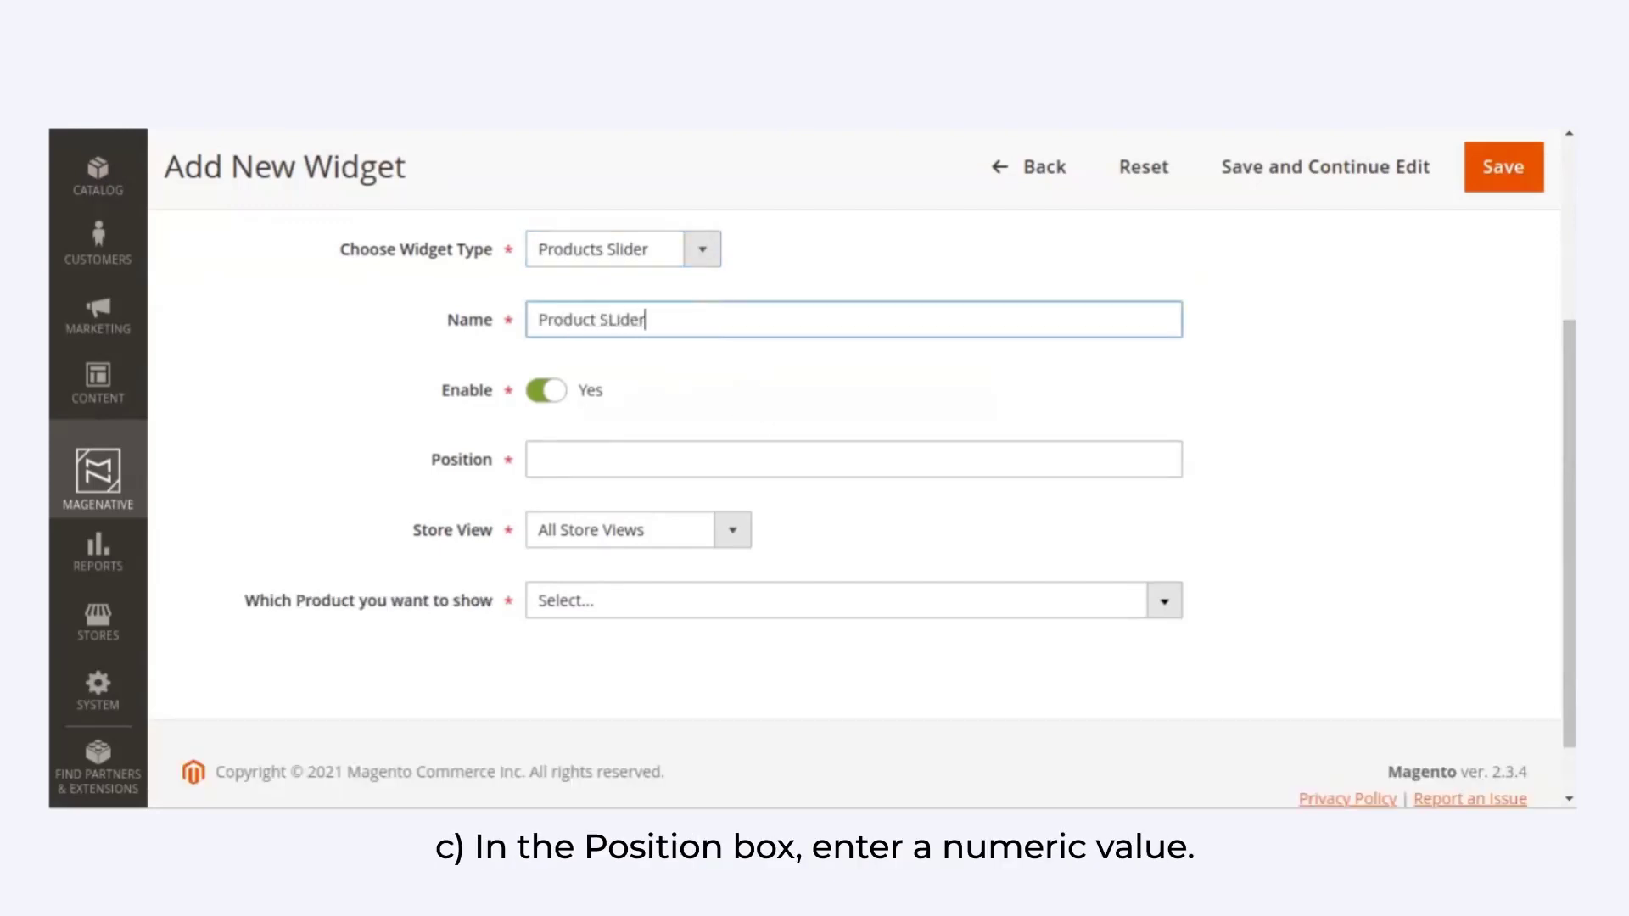
key("BackSpace")
key("BackSpace")
key("BackSpace")
key("BackSpace")
key("BackSpace")
type("lider")
Step: Set position 4 and limit the widget to Default Store View
left_click(613, 450)
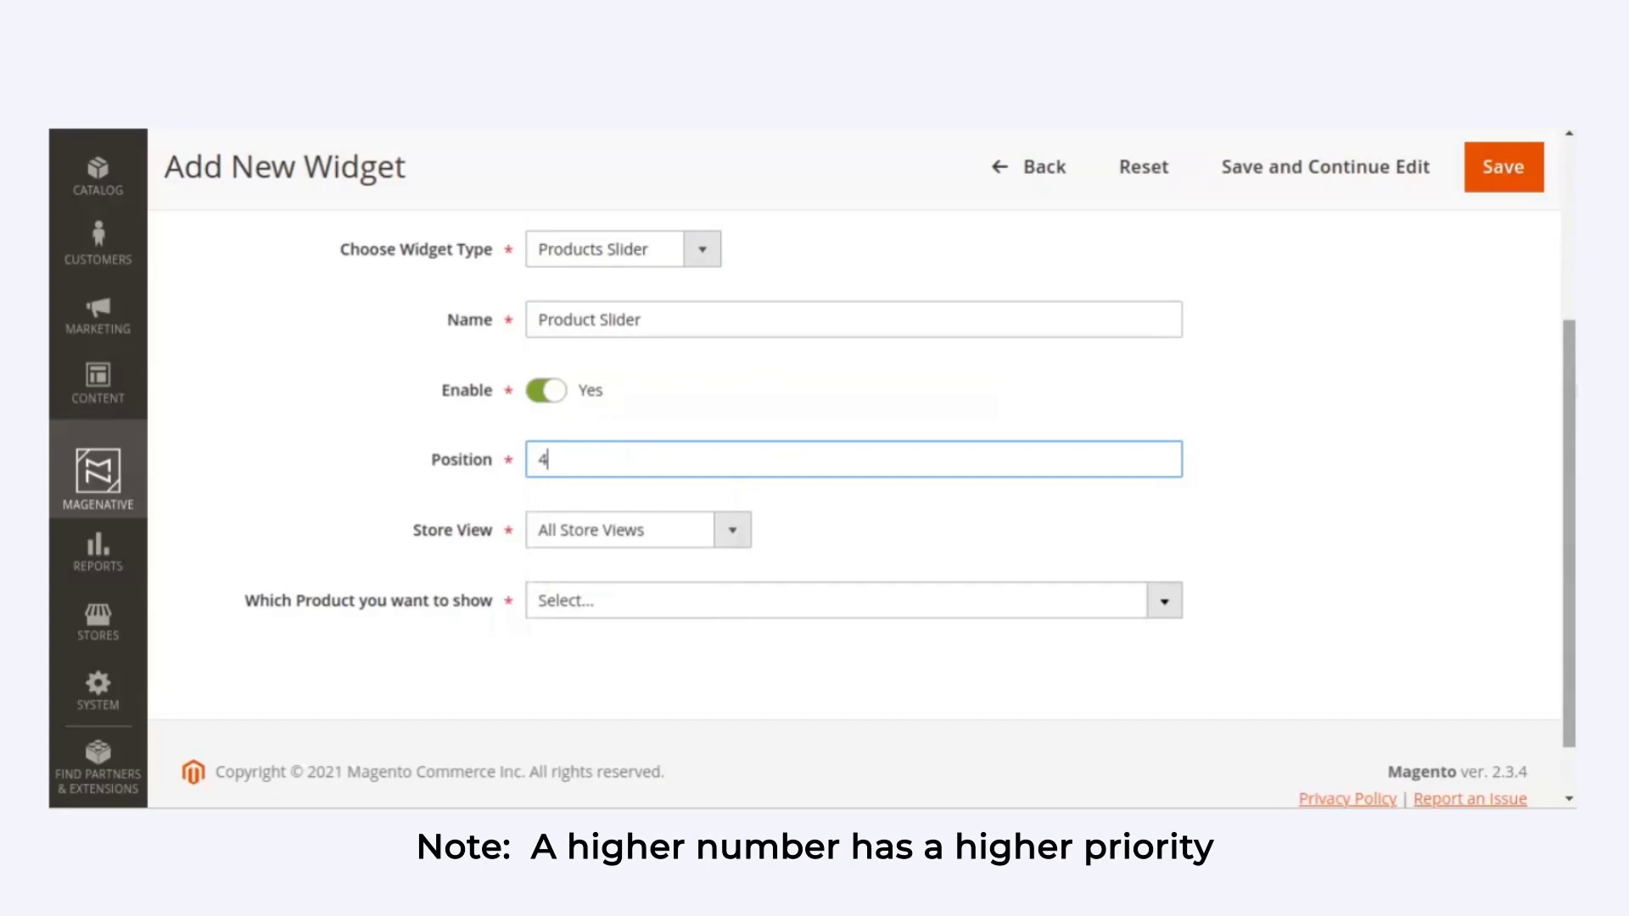
scroll(861, 509, "down", 1)
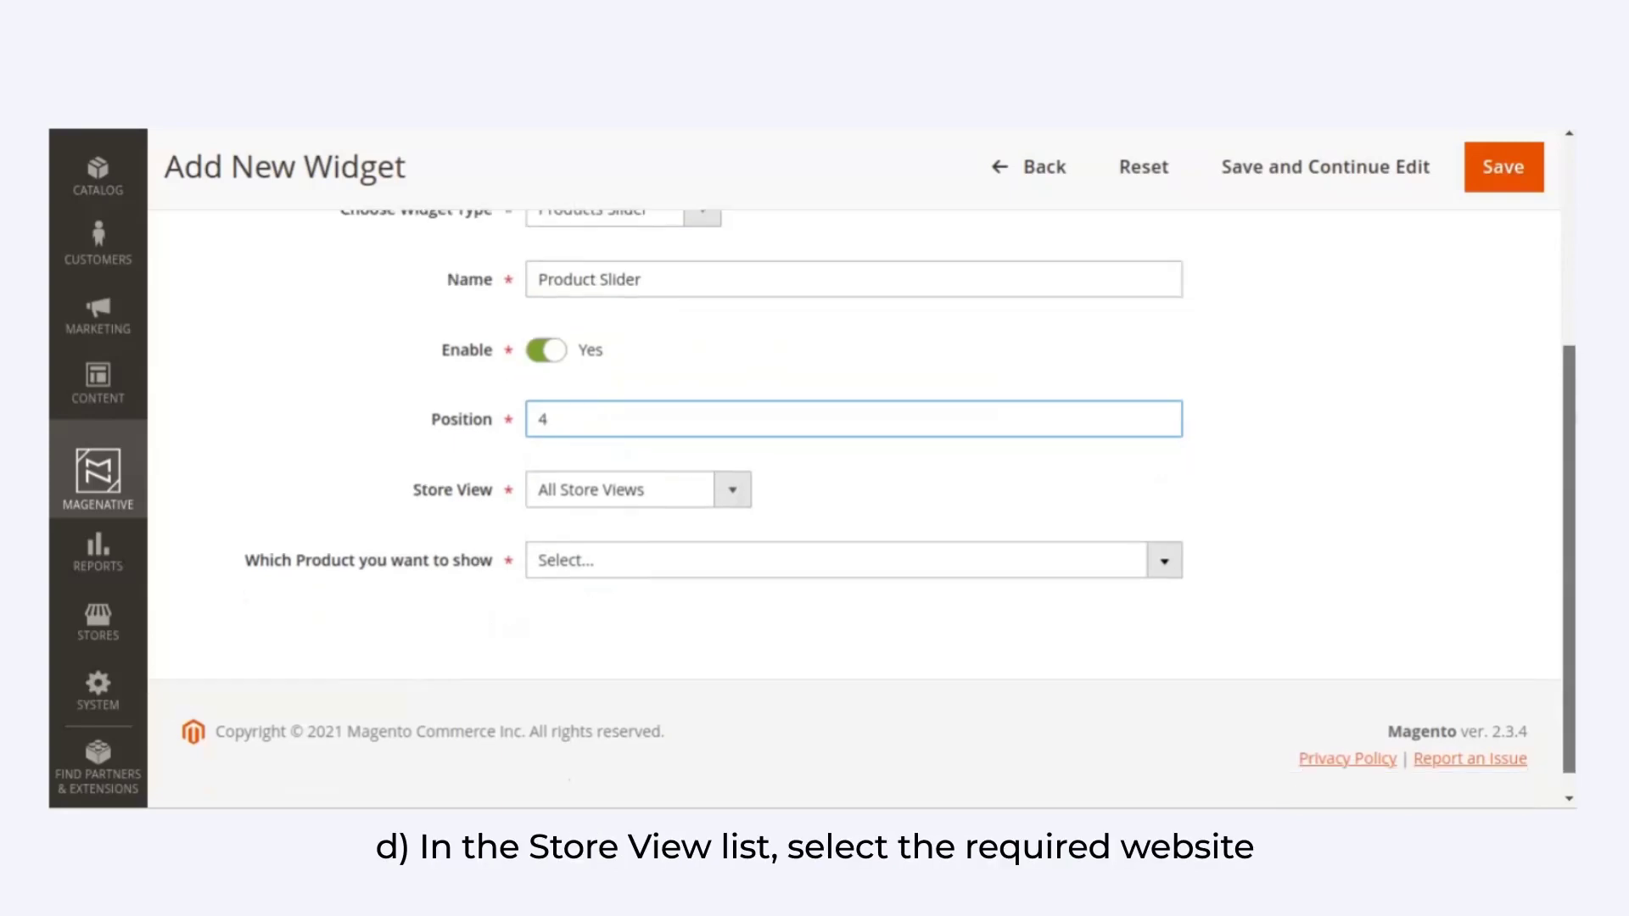
left_click(579, 475)
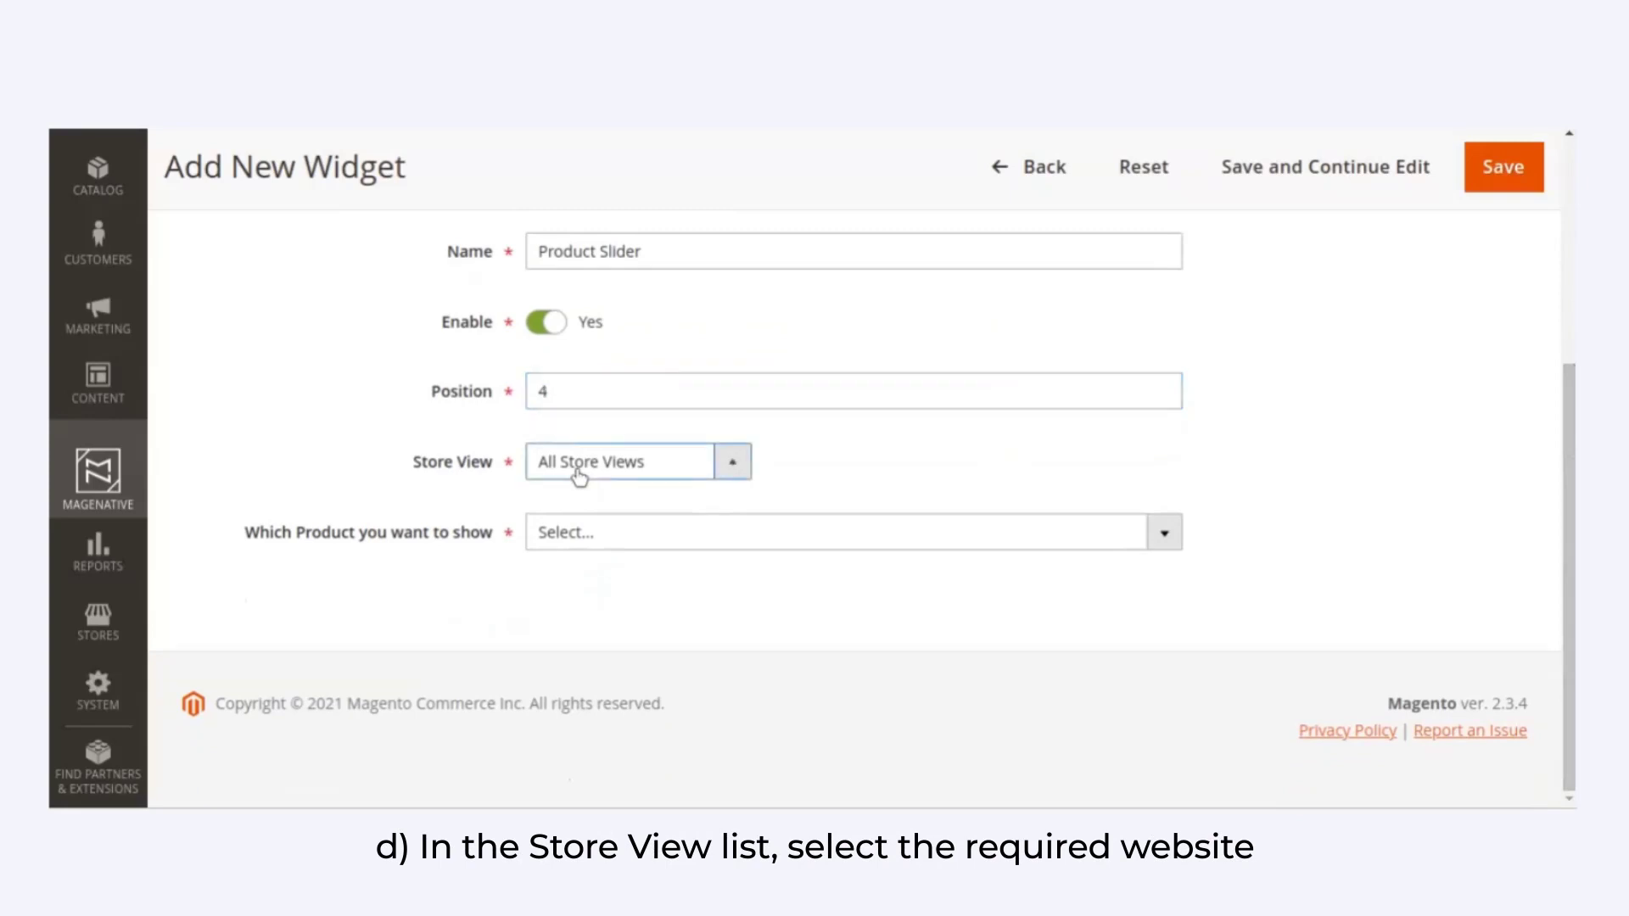
left_click(586, 547)
Step: Show Featured products from the Women > Bottoms category and save the slider
left_click(587, 549)
left_click(593, 766)
left_click(580, 637)
left_click(594, 600)
scroll(782, 647, "down", 4)
left_click(610, 640)
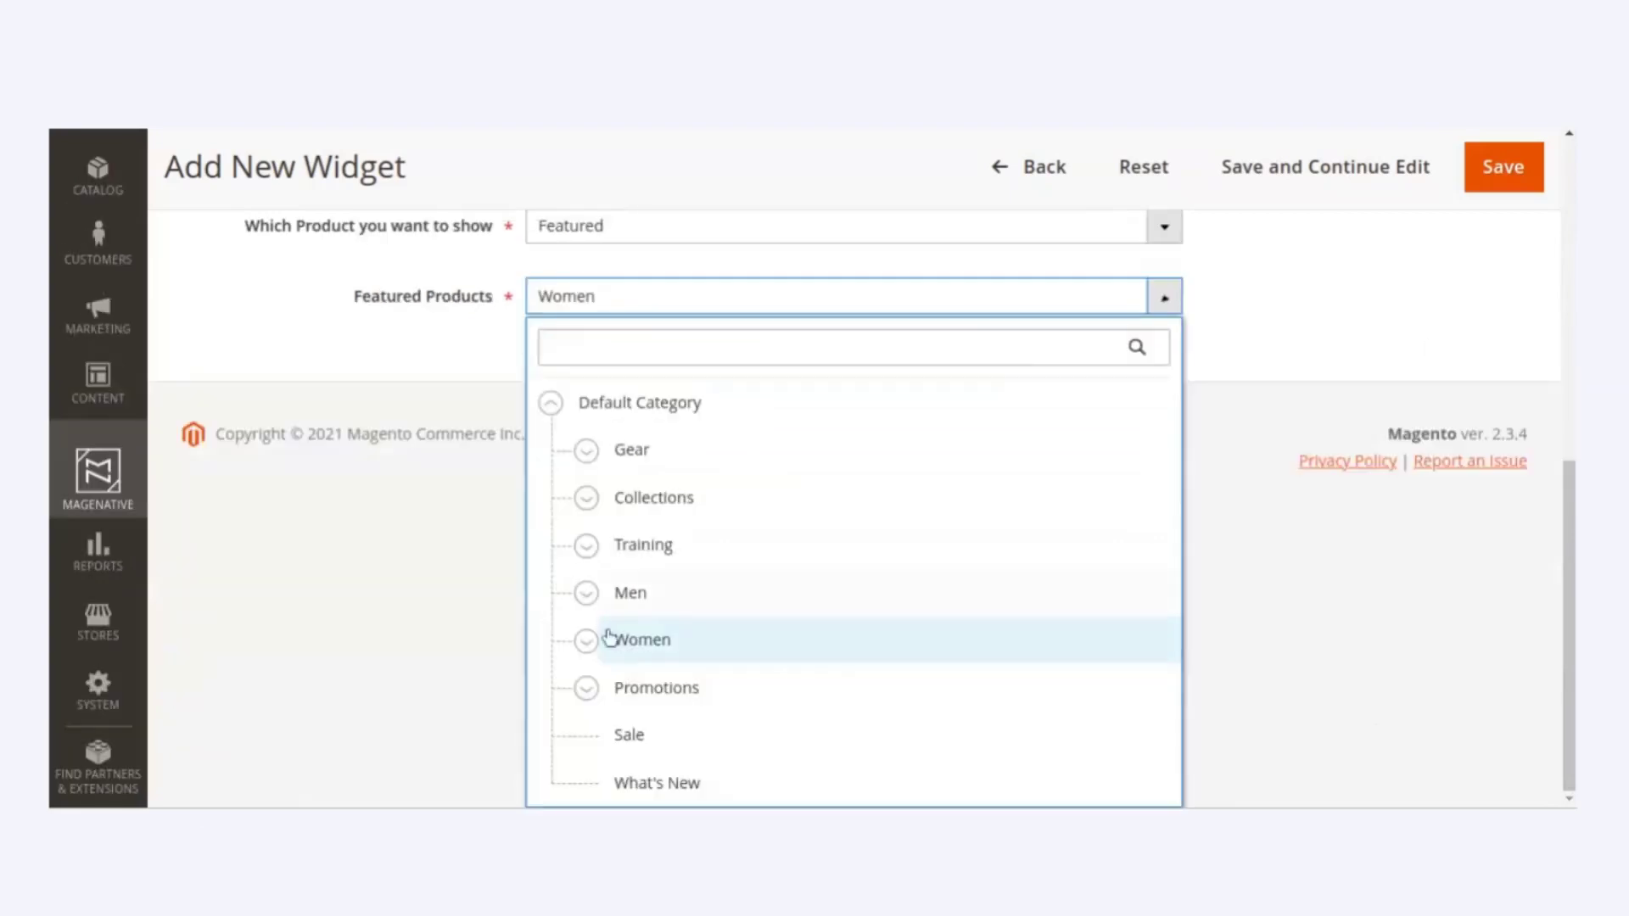
left_click(586, 640)
left_click(625, 730)
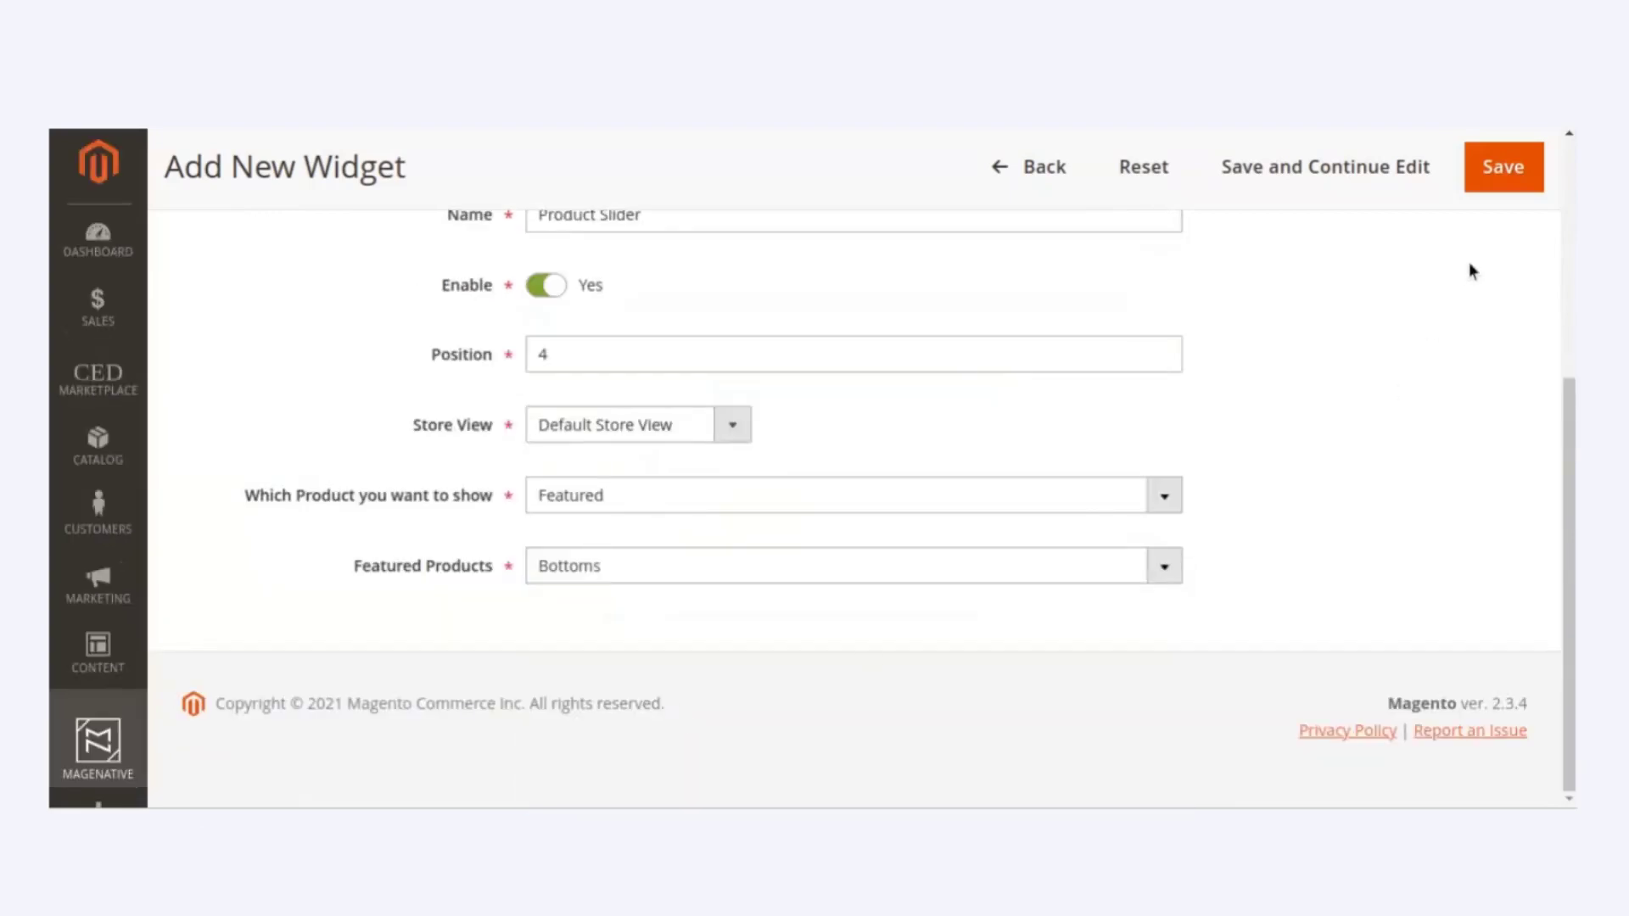
left_click(1430, 187)
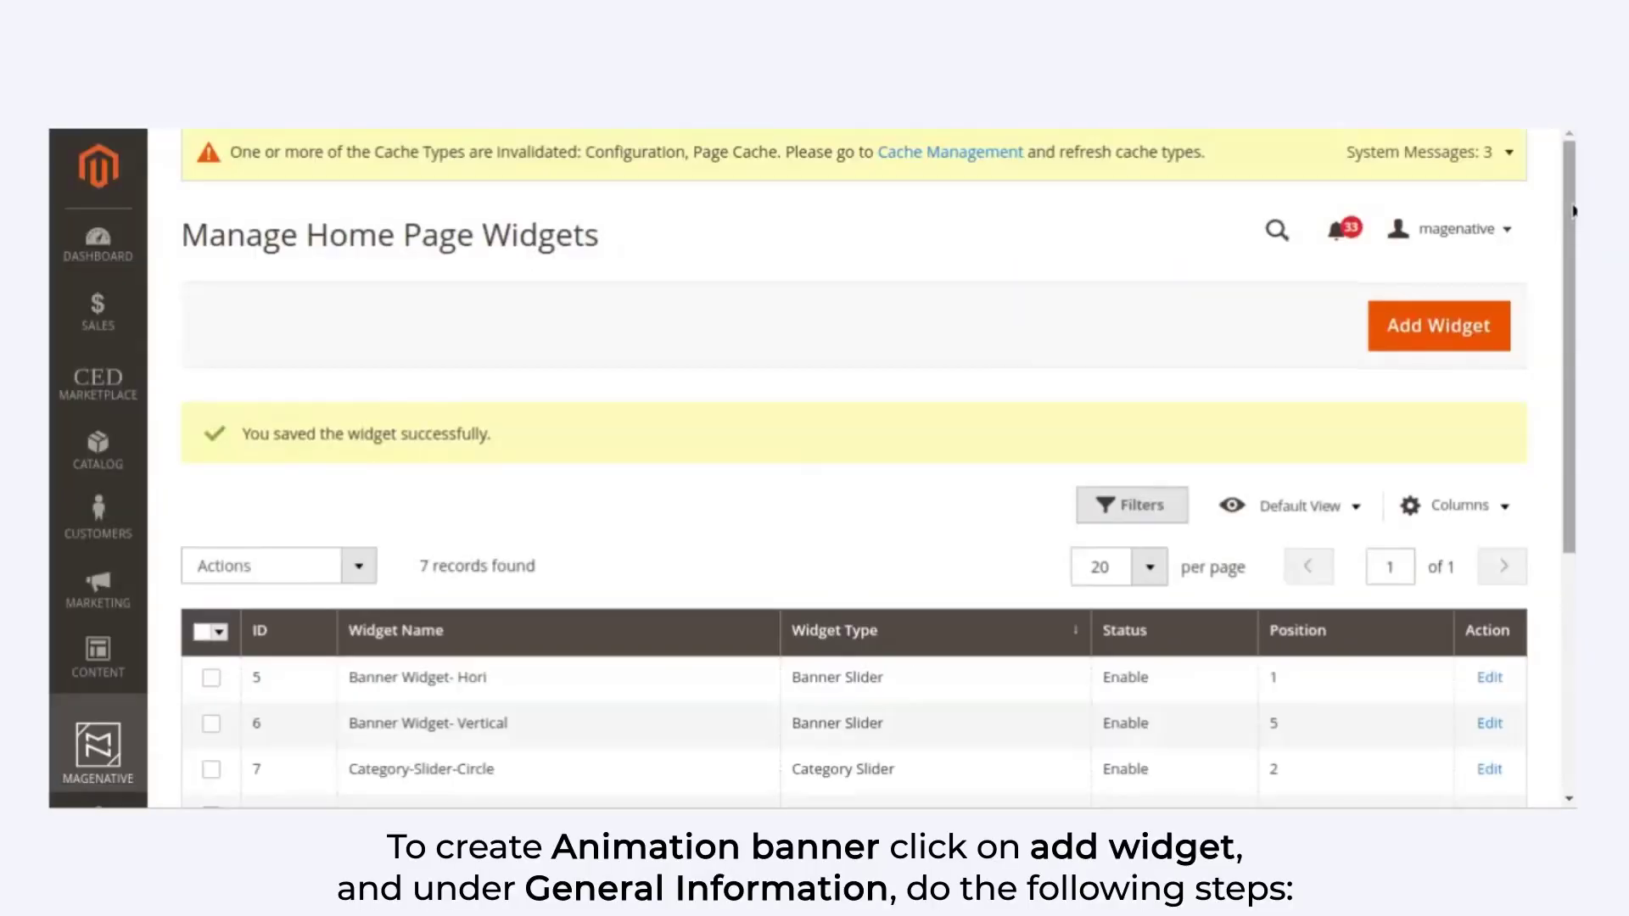
Step: Start a new Animation Banner widget named Small Banner at position 3
scroll(849, 509, "down", 3)
scroll(1574, 386, "down", 2)
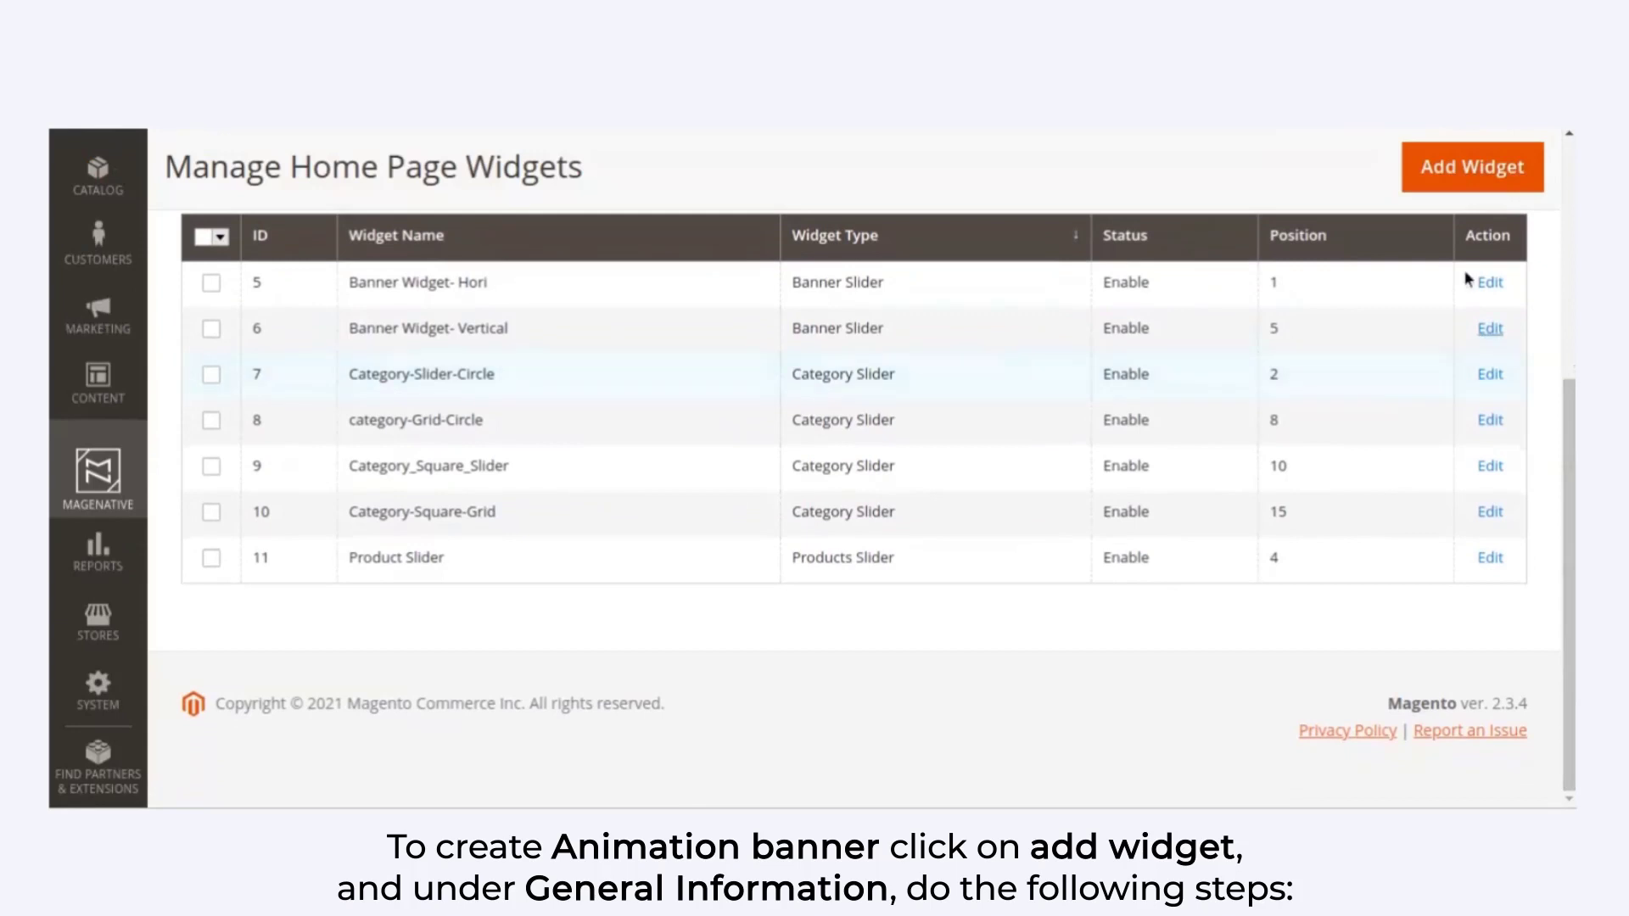
left_click(1473, 166)
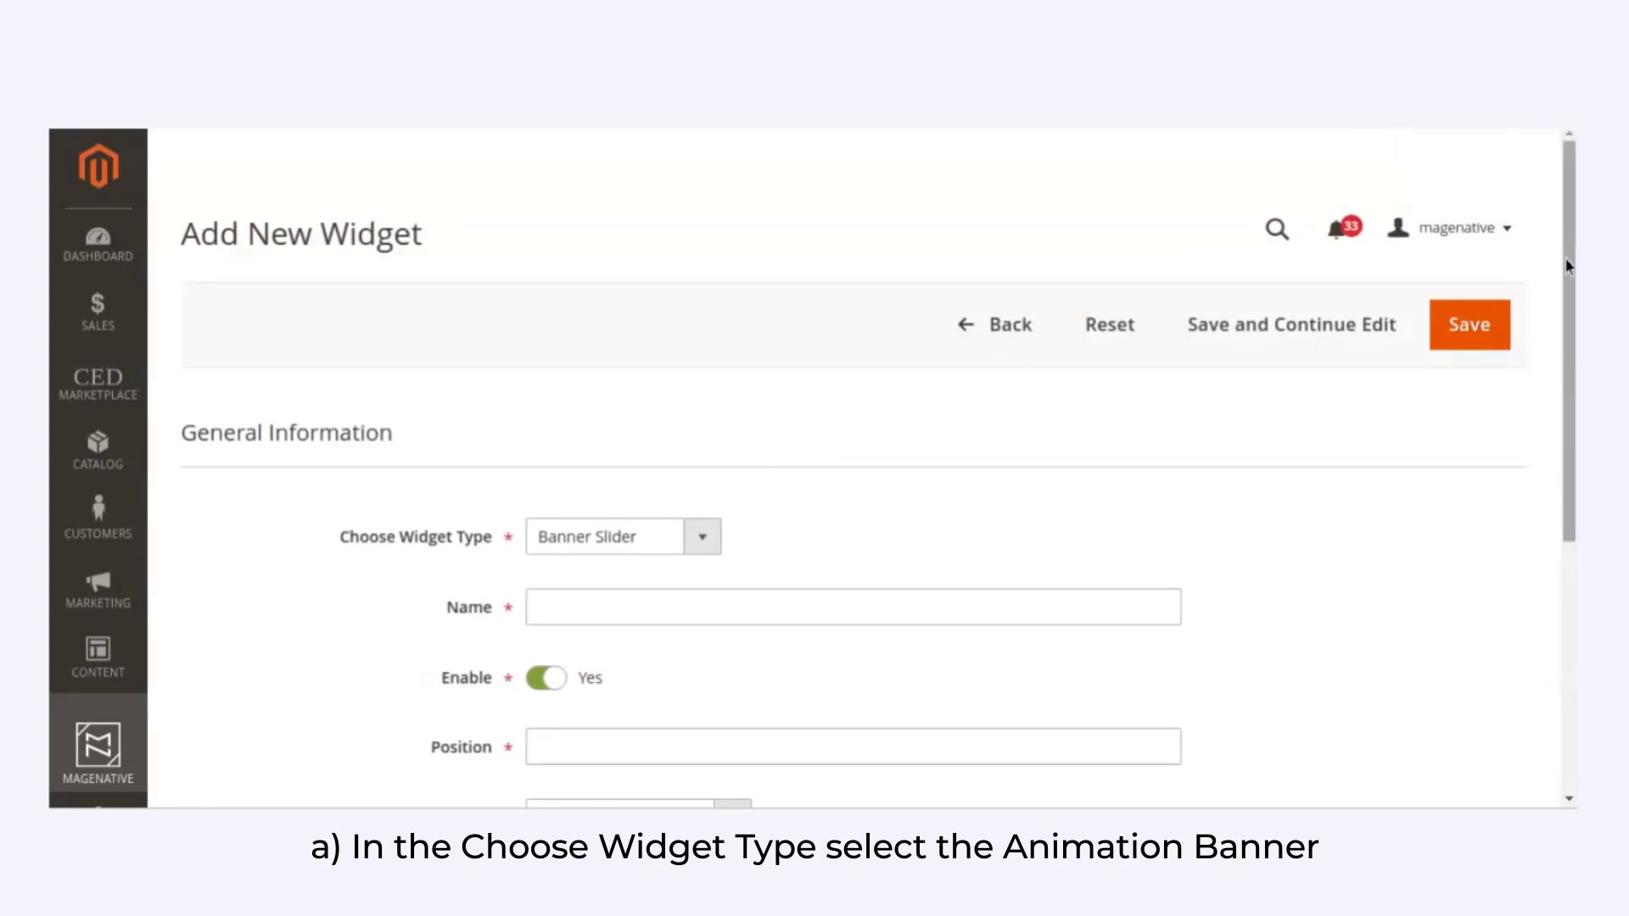
scroll(745, 498, "down", 4)
left_click(574, 230)
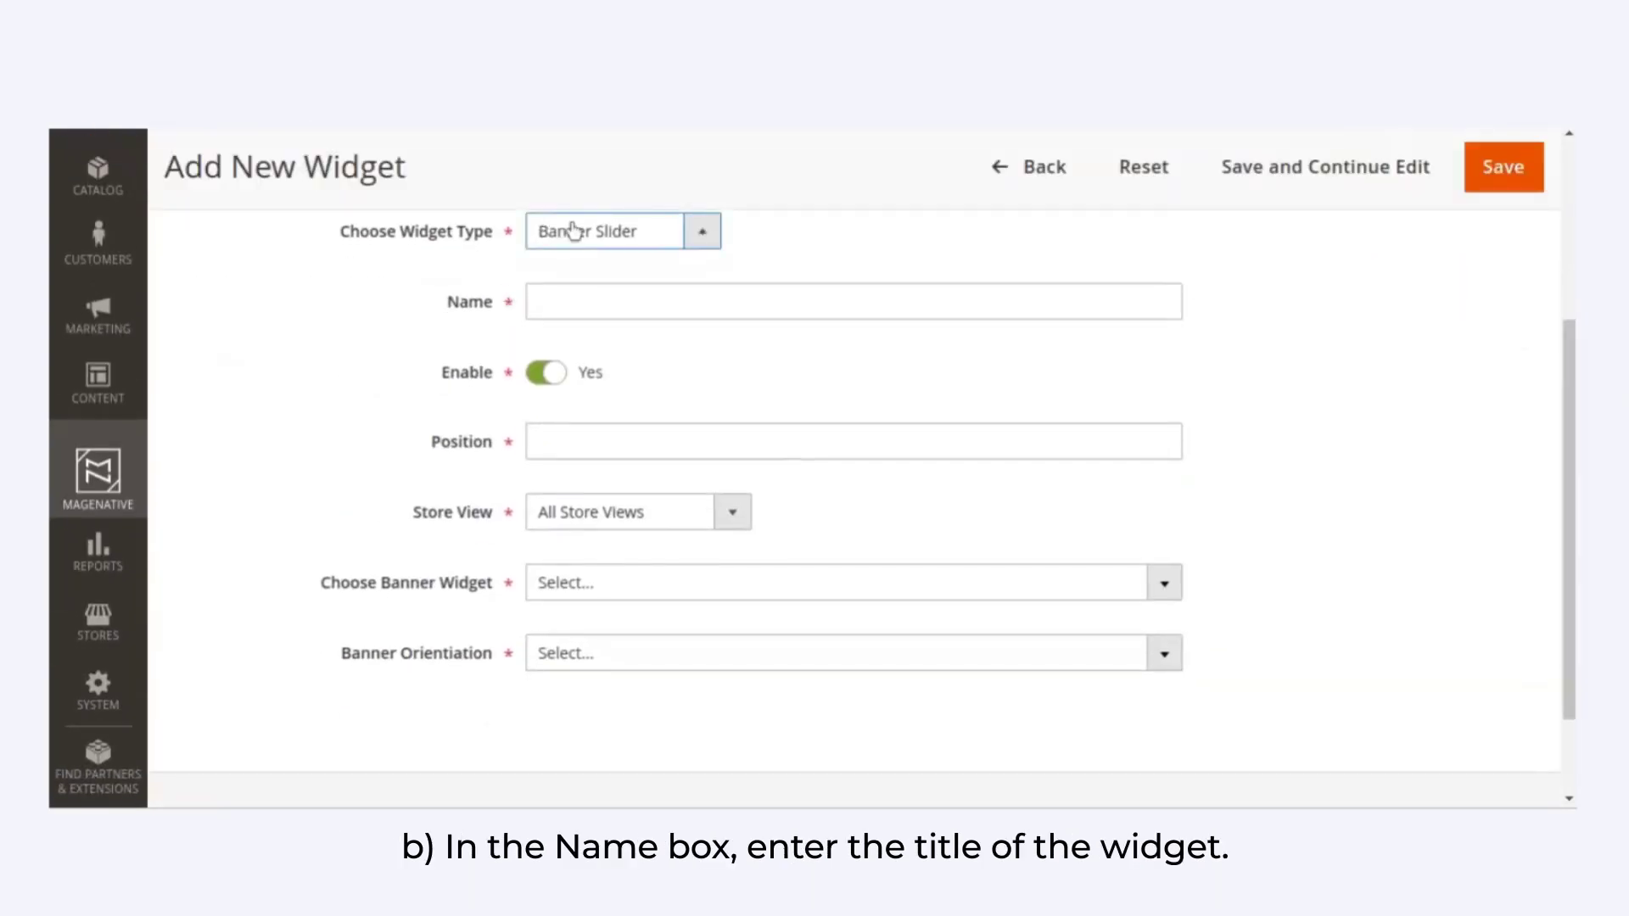
left_click(578, 337)
left_click(575, 301)
type("Small Banner")
key("ctrl+a")
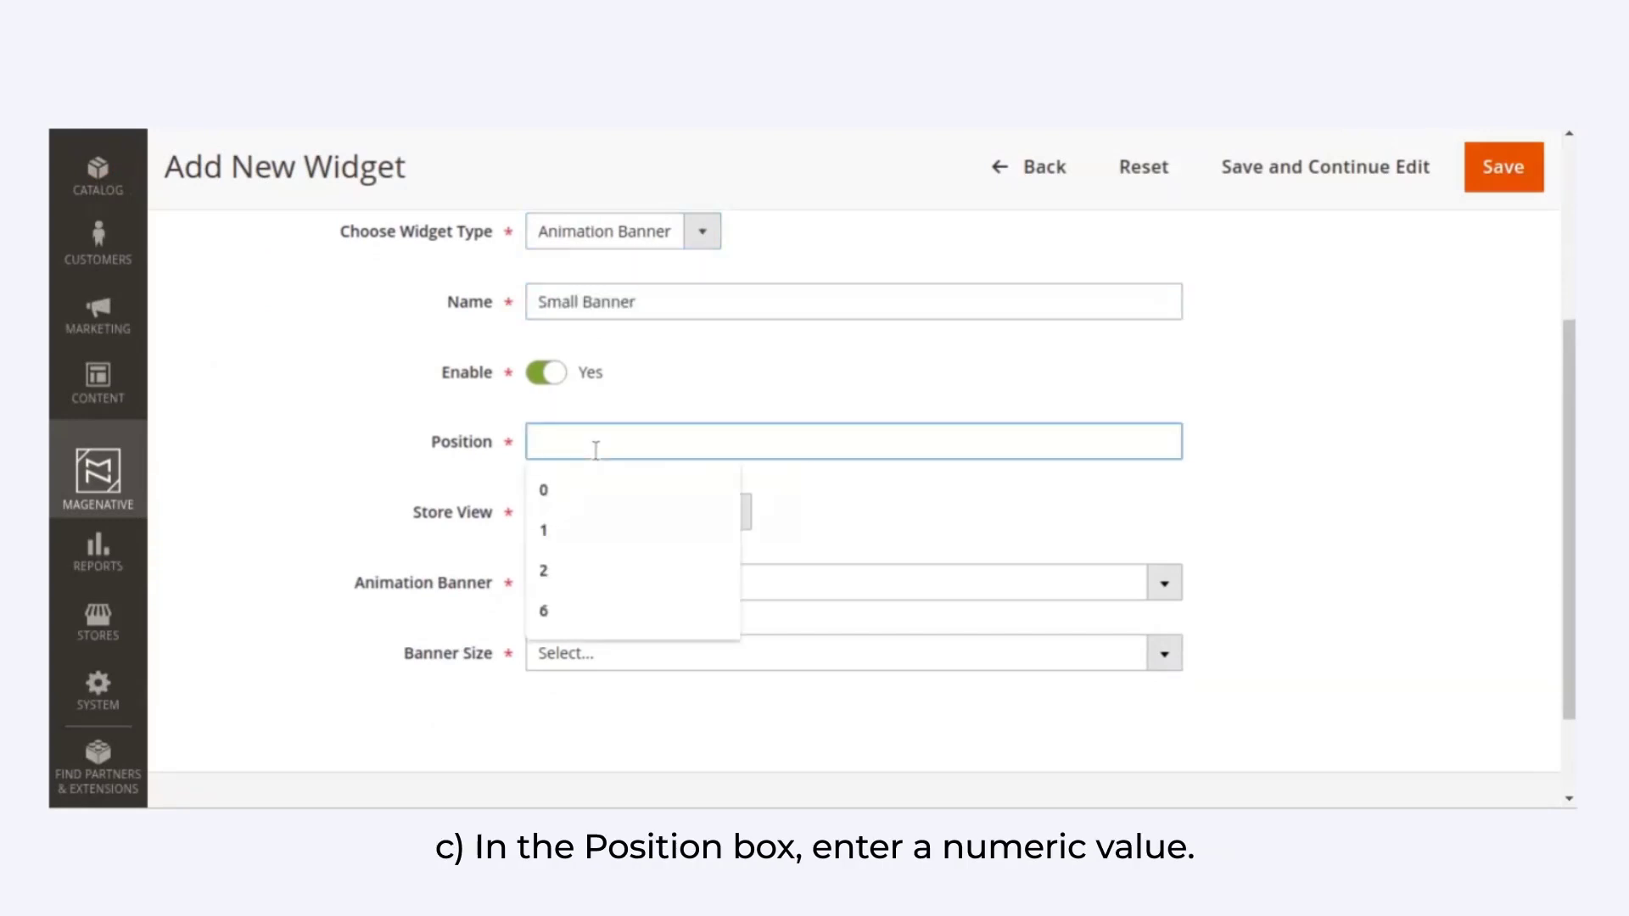
type("3")
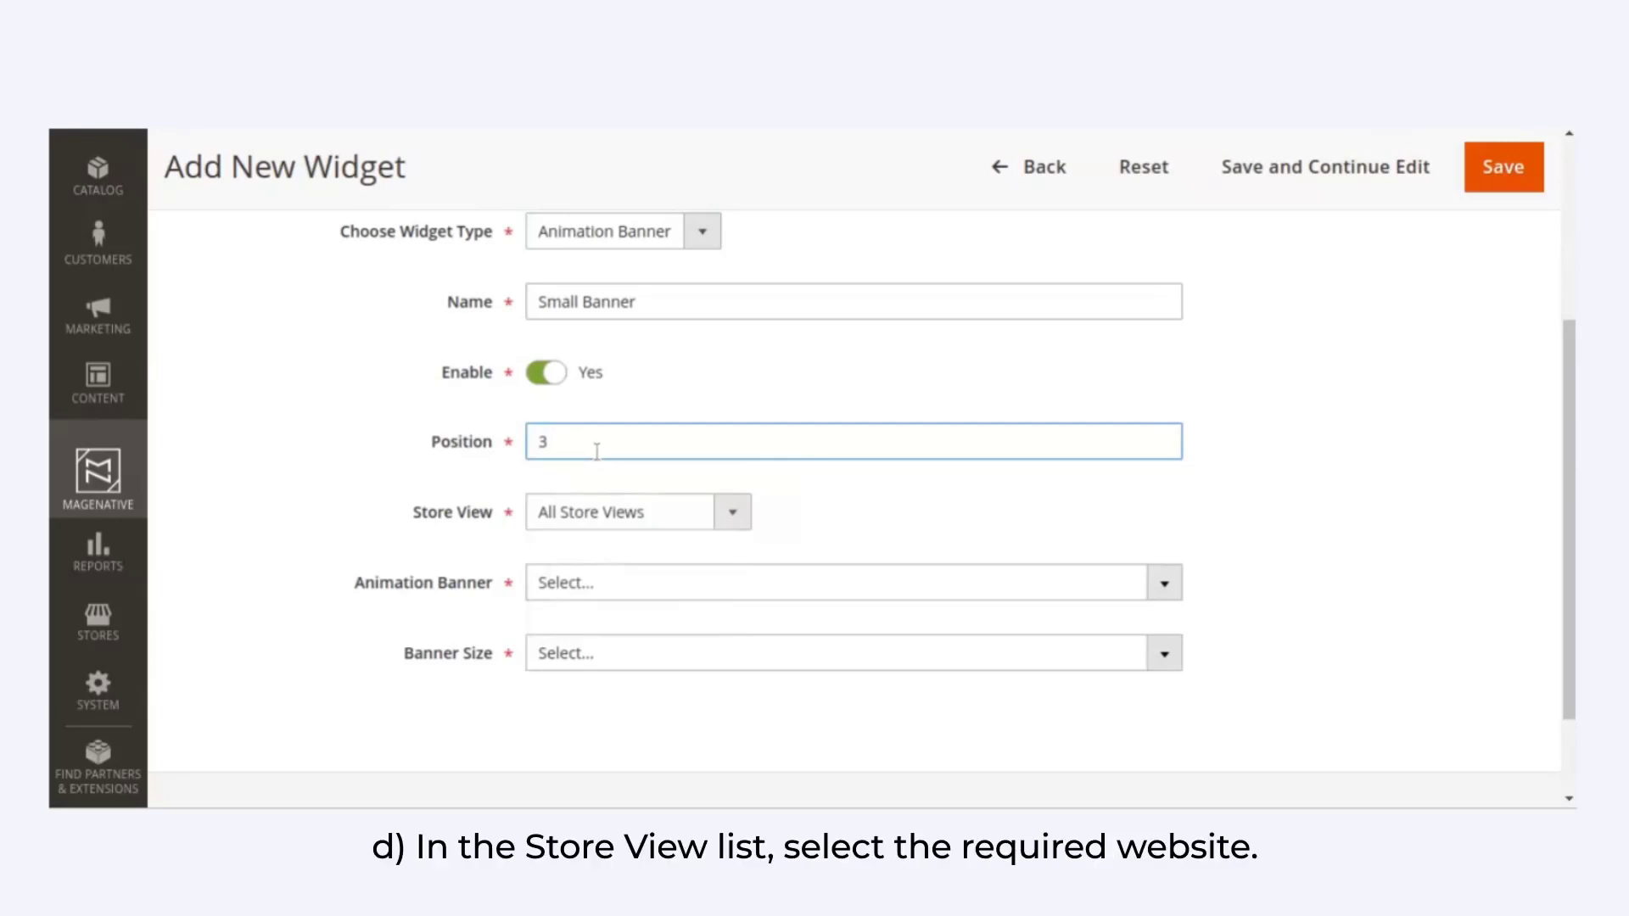
Step: Limit it to Default Store View and use Standalone Banner
left_click(601, 513)
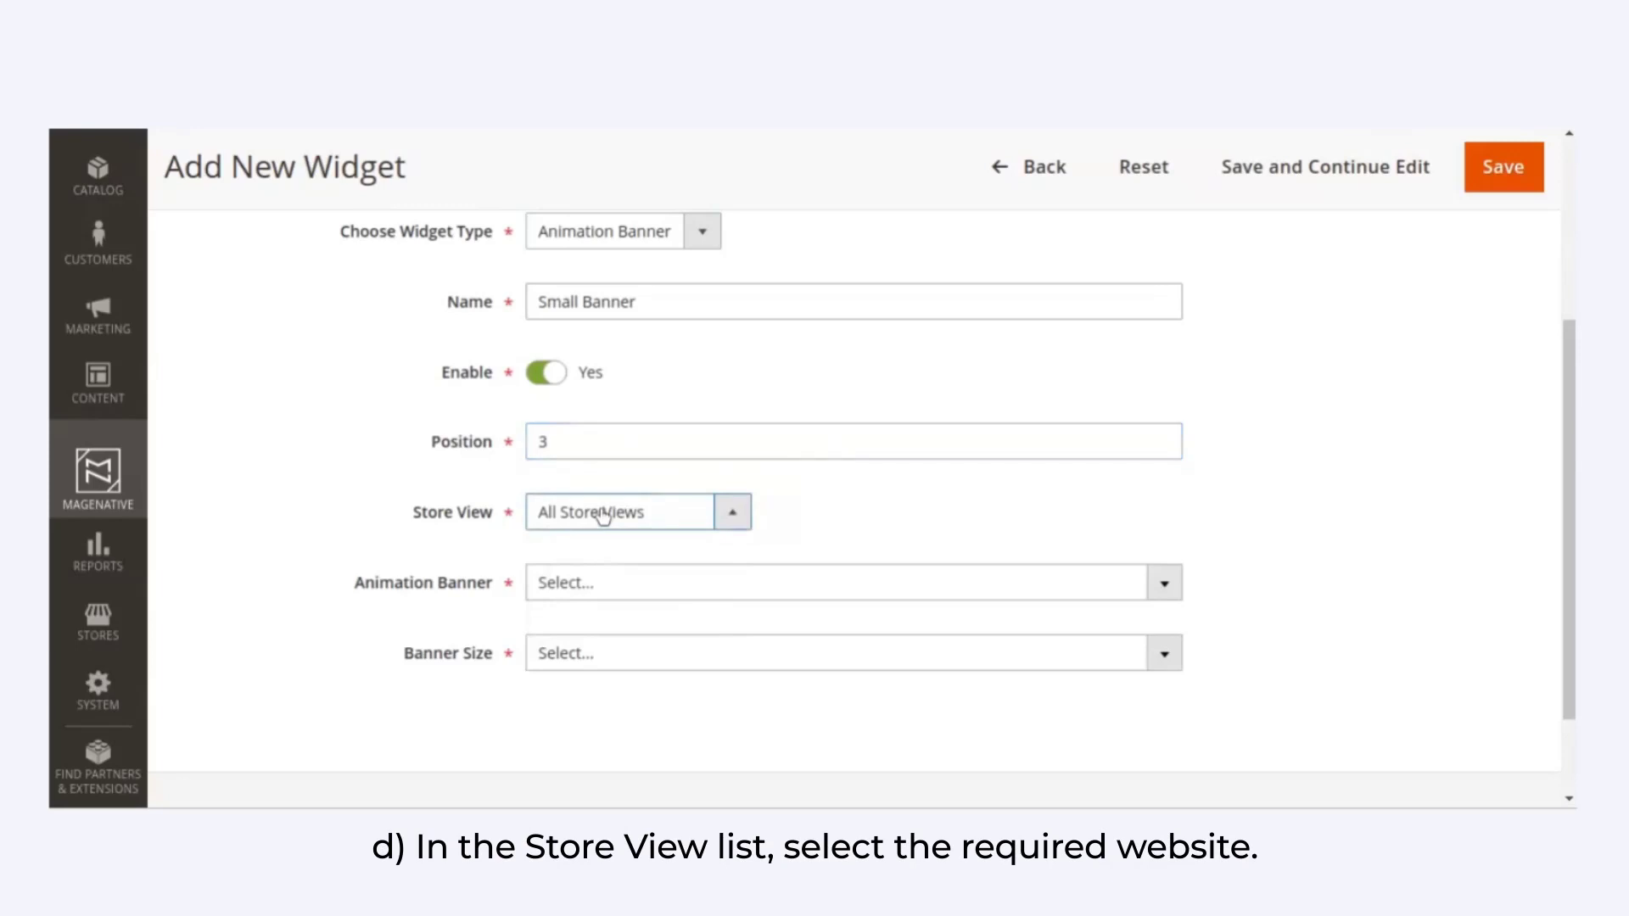
left_click(600, 577)
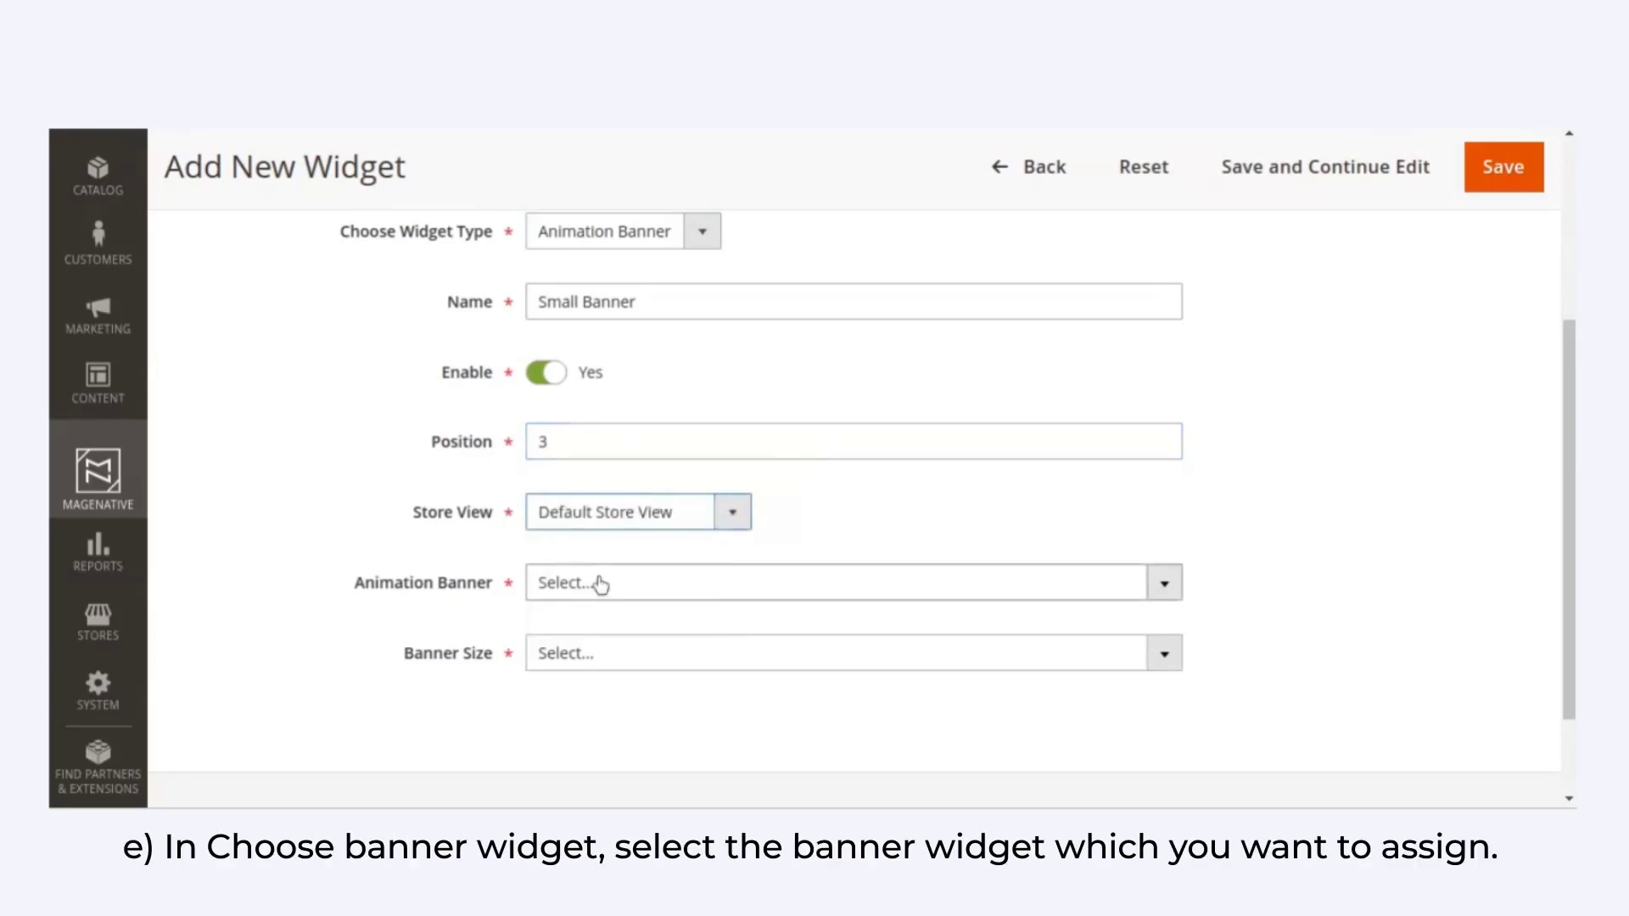
left_click(600, 582)
scroll(763, 679, "down", 2)
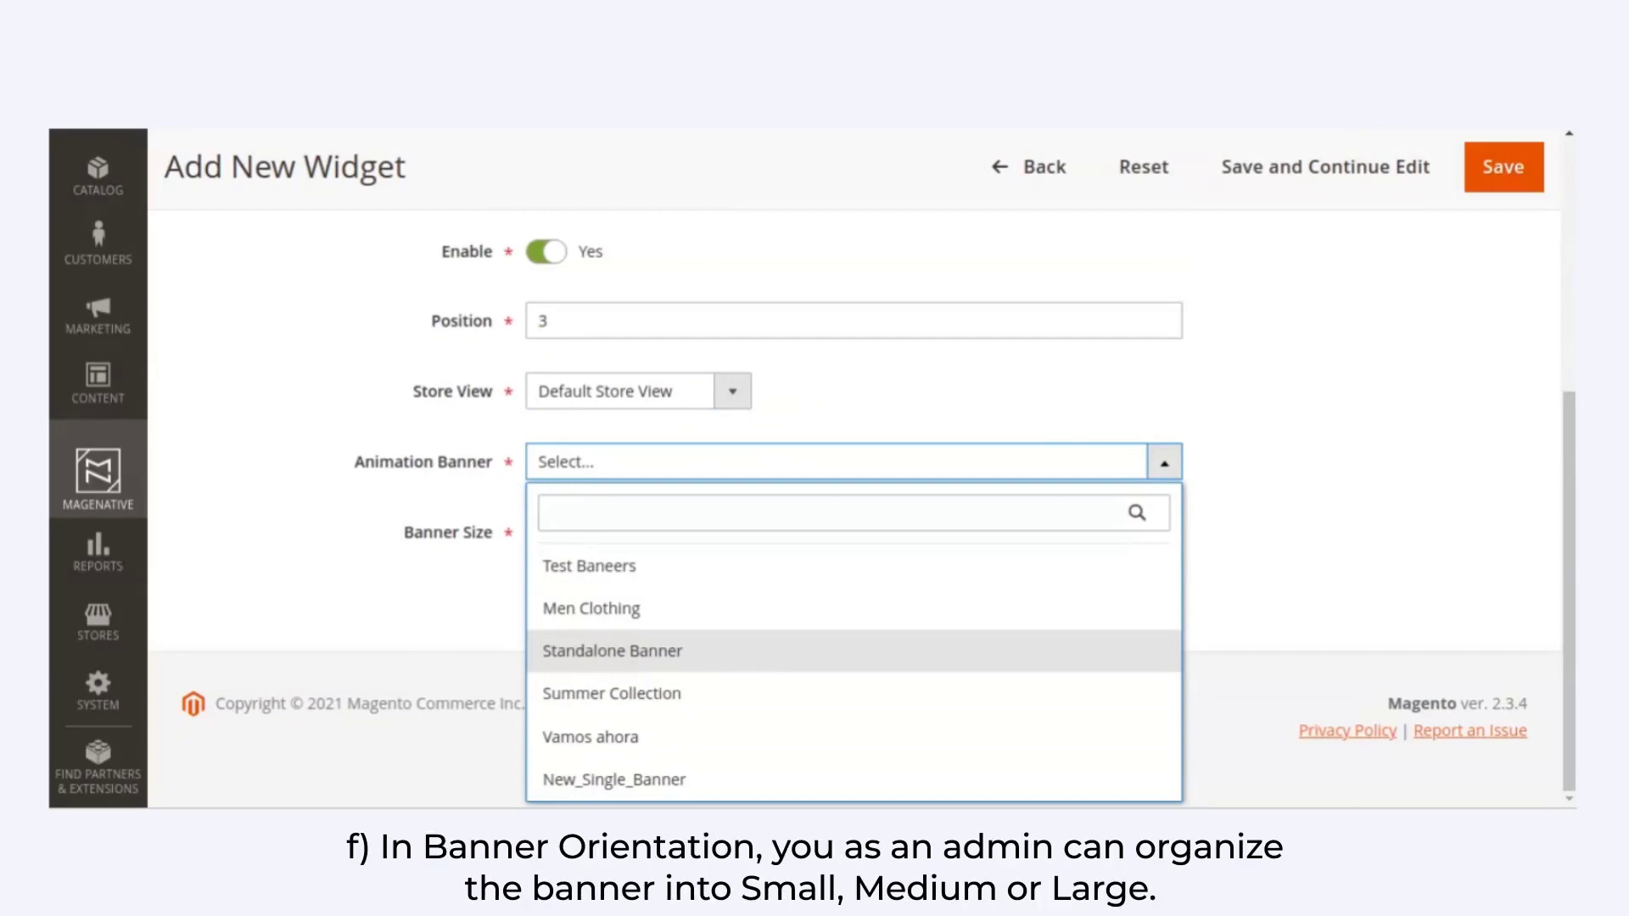
left_click(679, 651)
Step: Choose a banner size and save the Small Banner widget
left_click(659, 536)
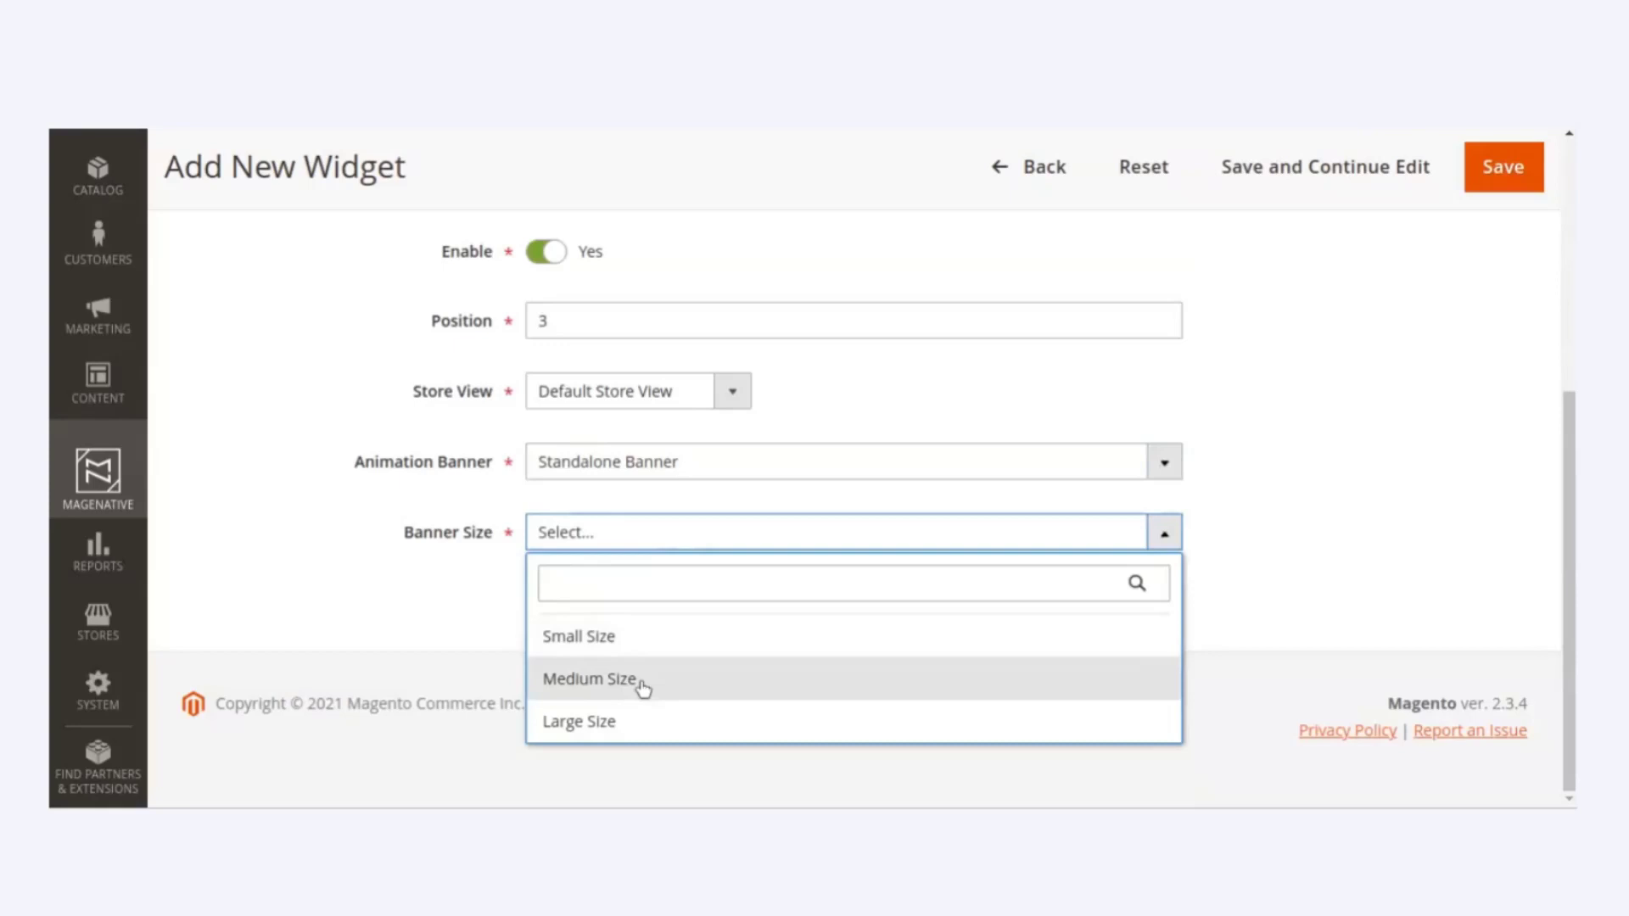
left_click(646, 650)
scroll(817, 636, "up", 3)
left_click(1503, 166)
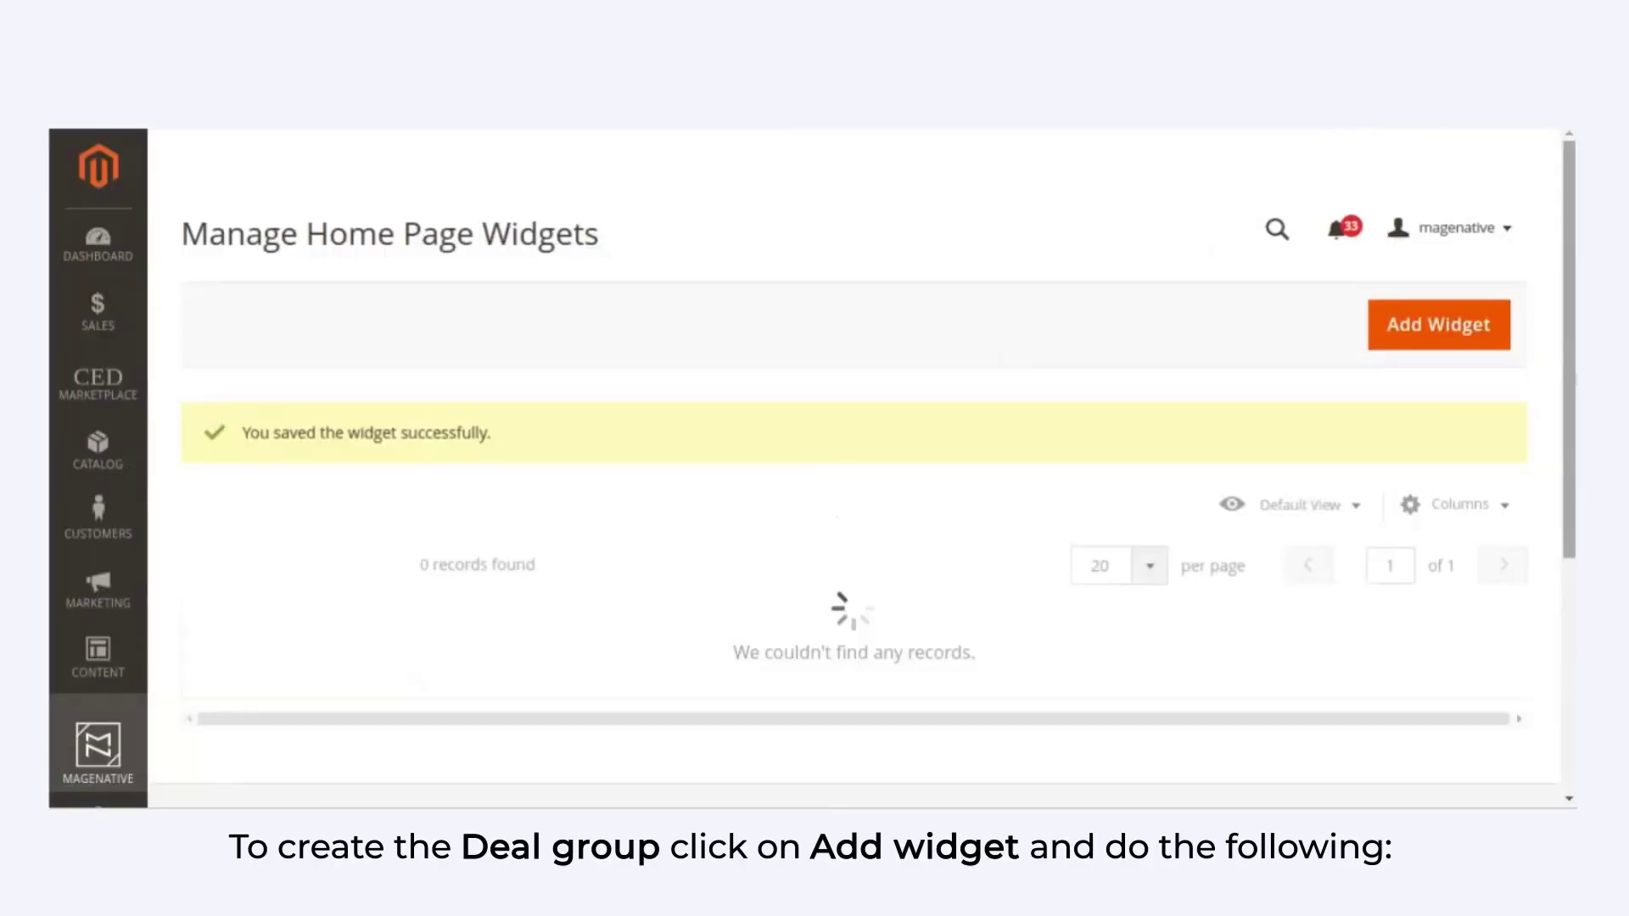
scroll(815, 475, "down", 4)
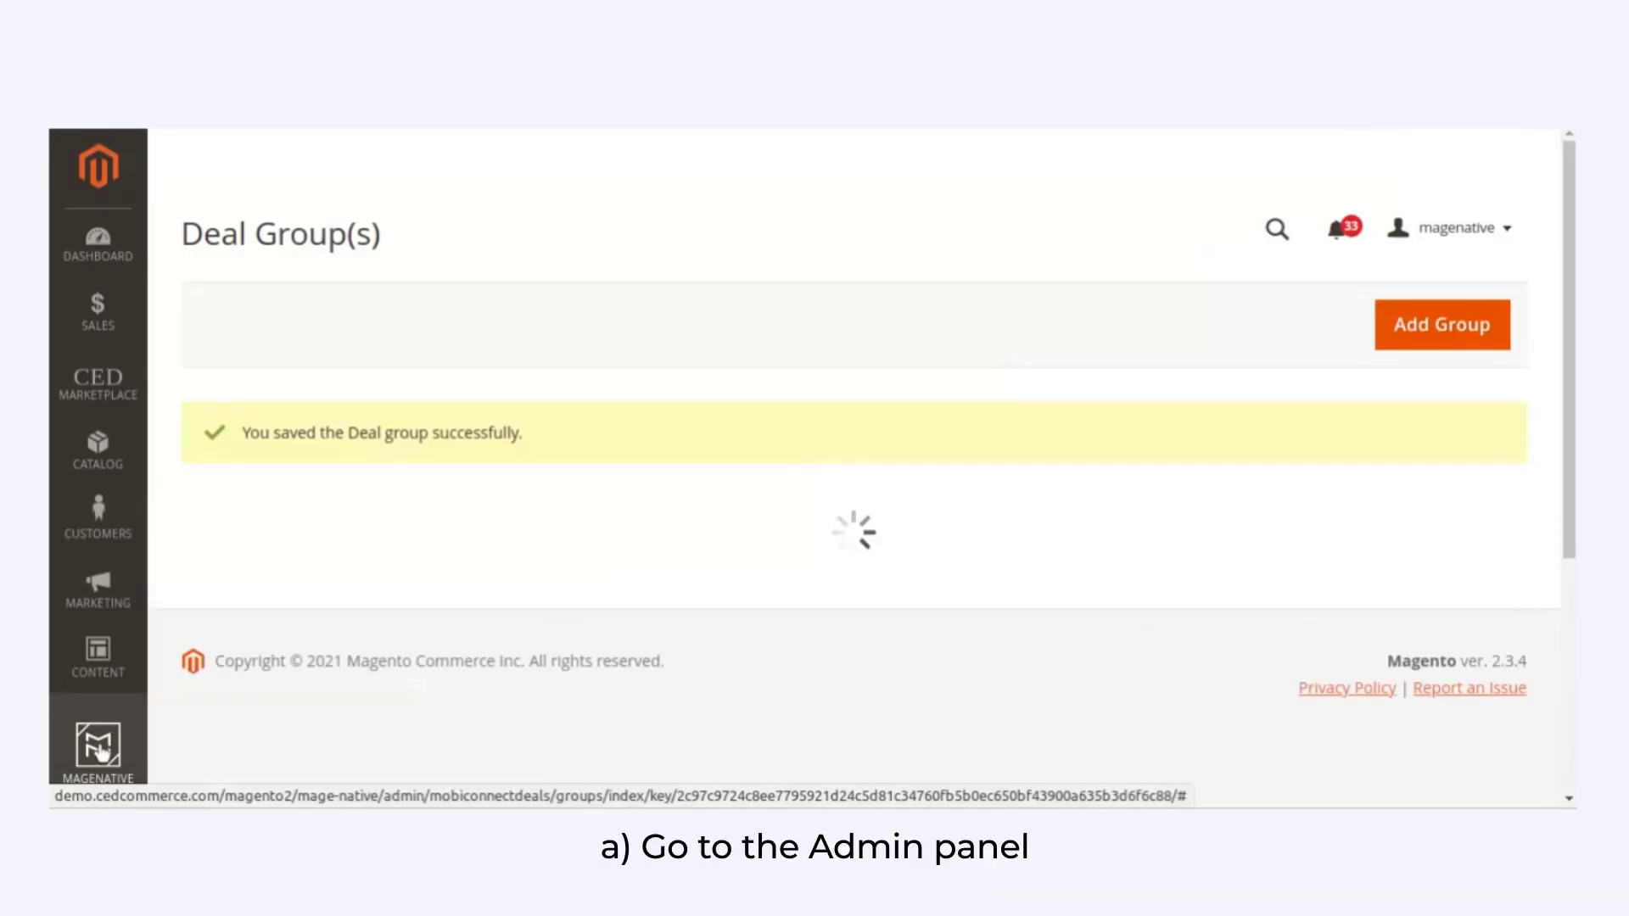
Step: Open the MageNative admin section to reach the deals
left_click(98, 747)
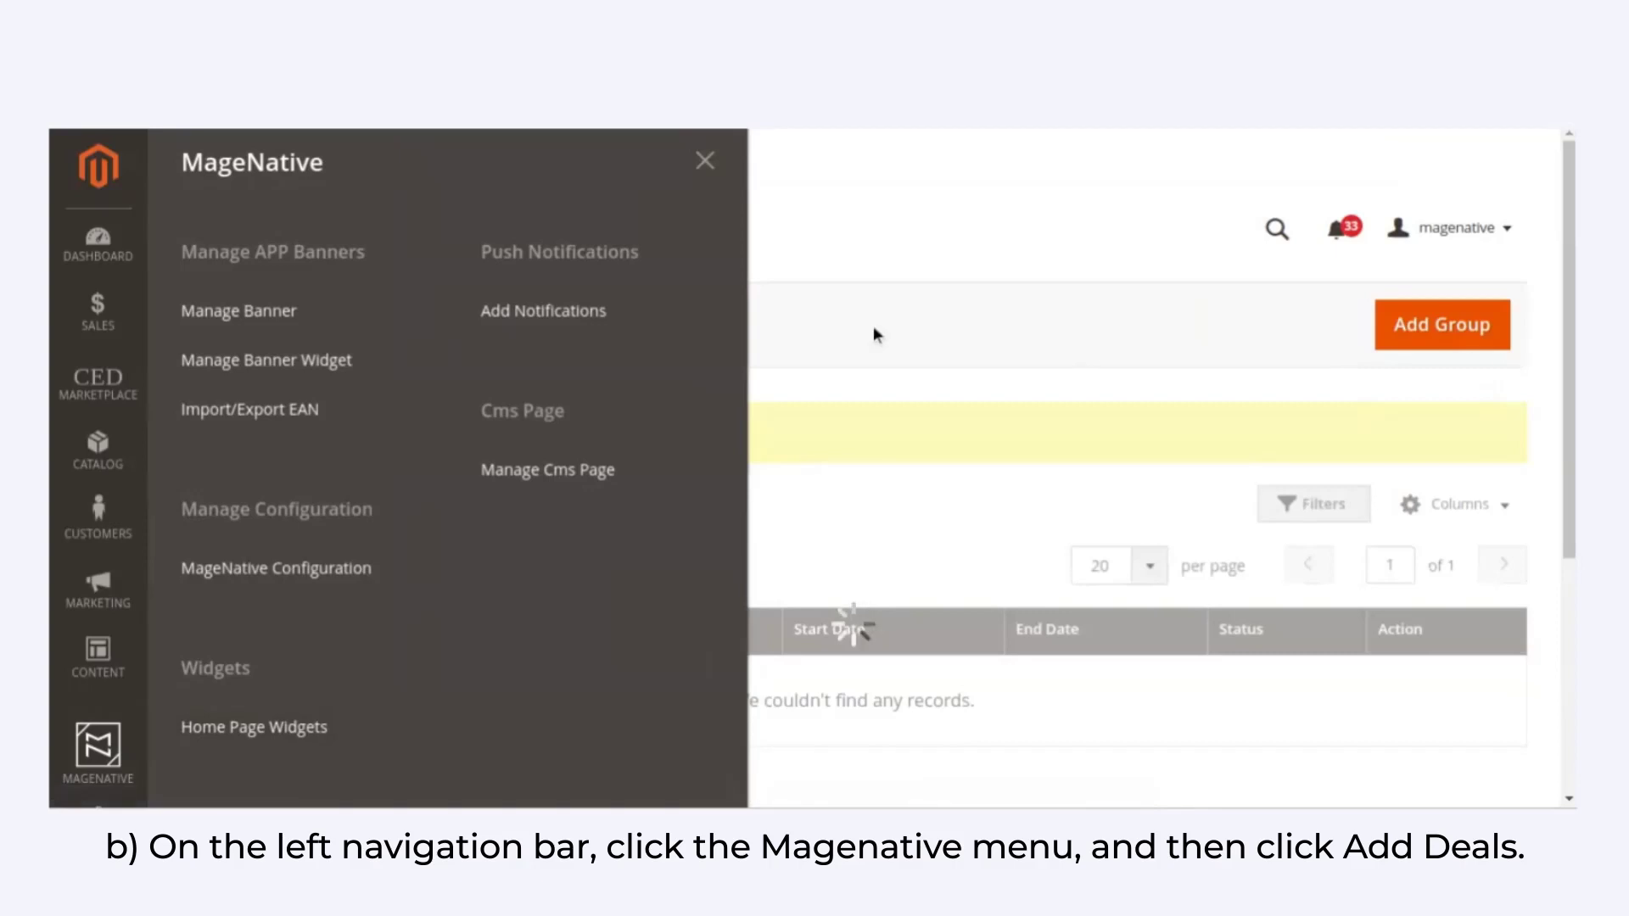
scroll(1533, 404, "down", 2)
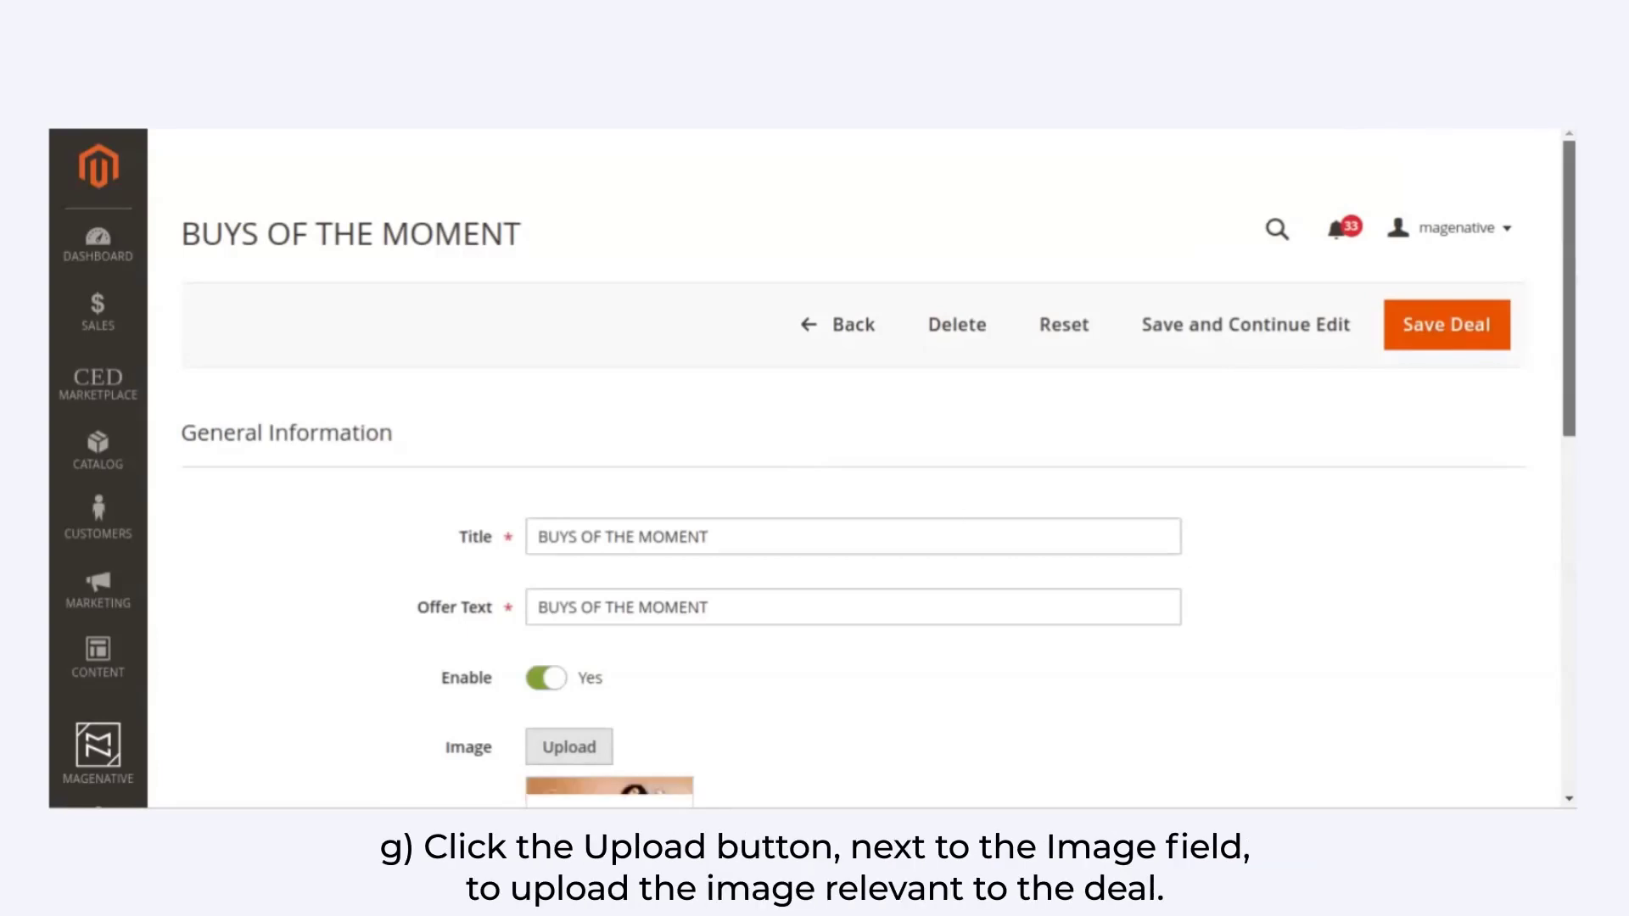
Step: Assign the BUYS OF THE MOMENT deal to Default Store View, keeping the Bottoms category link, and save it
scroll(962, 516, "down", 5)
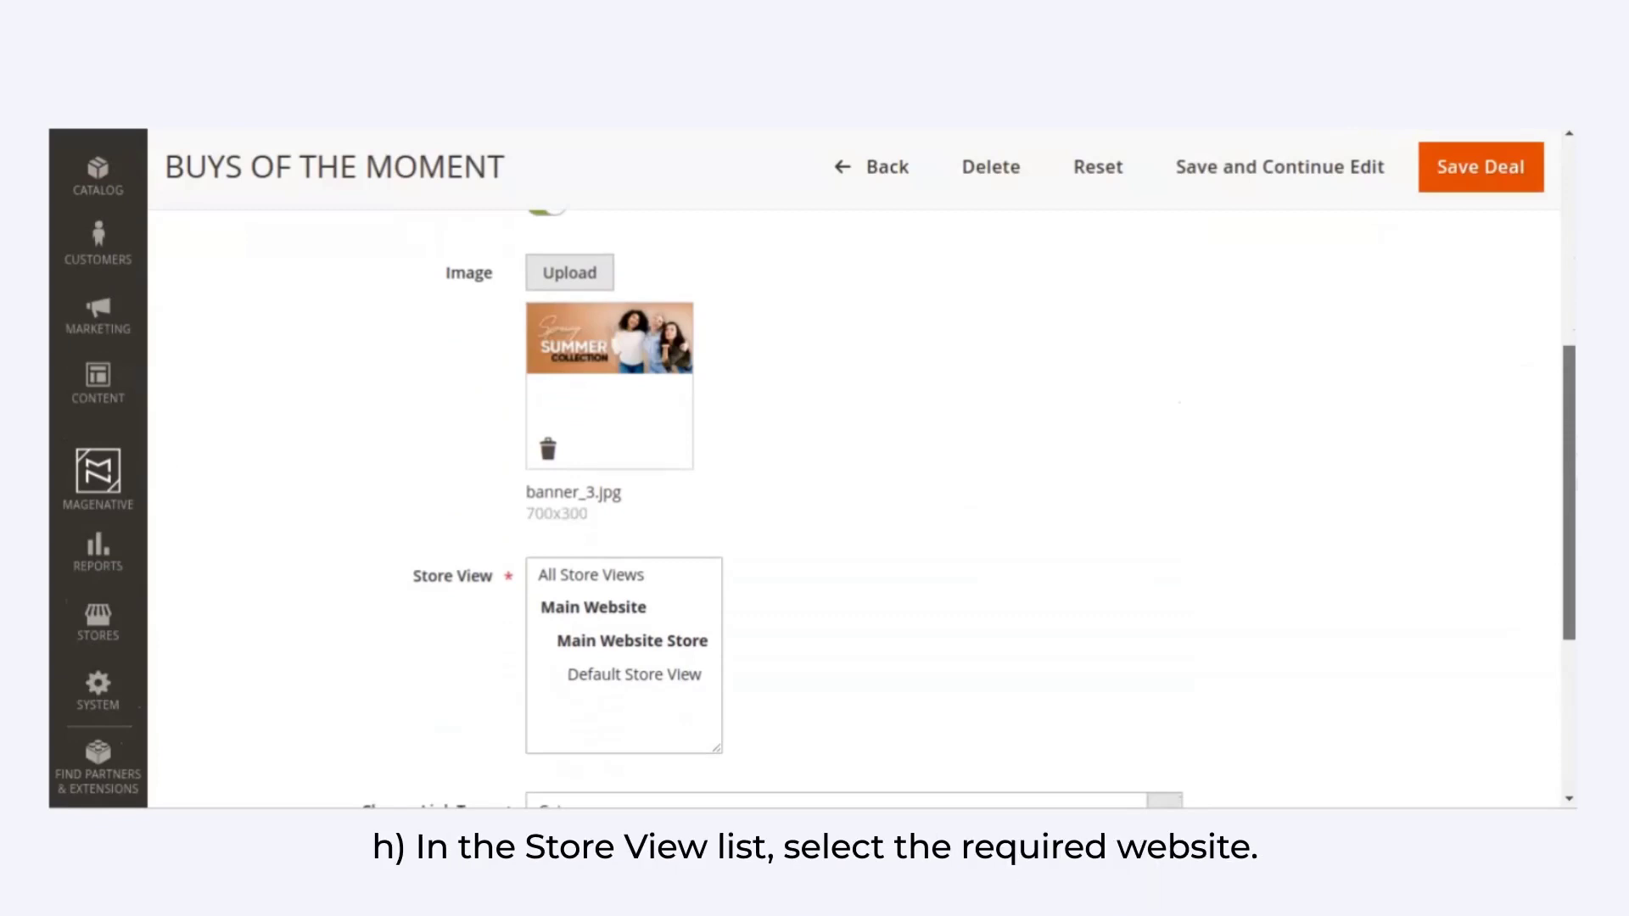
scroll(962, 515, "down", 3)
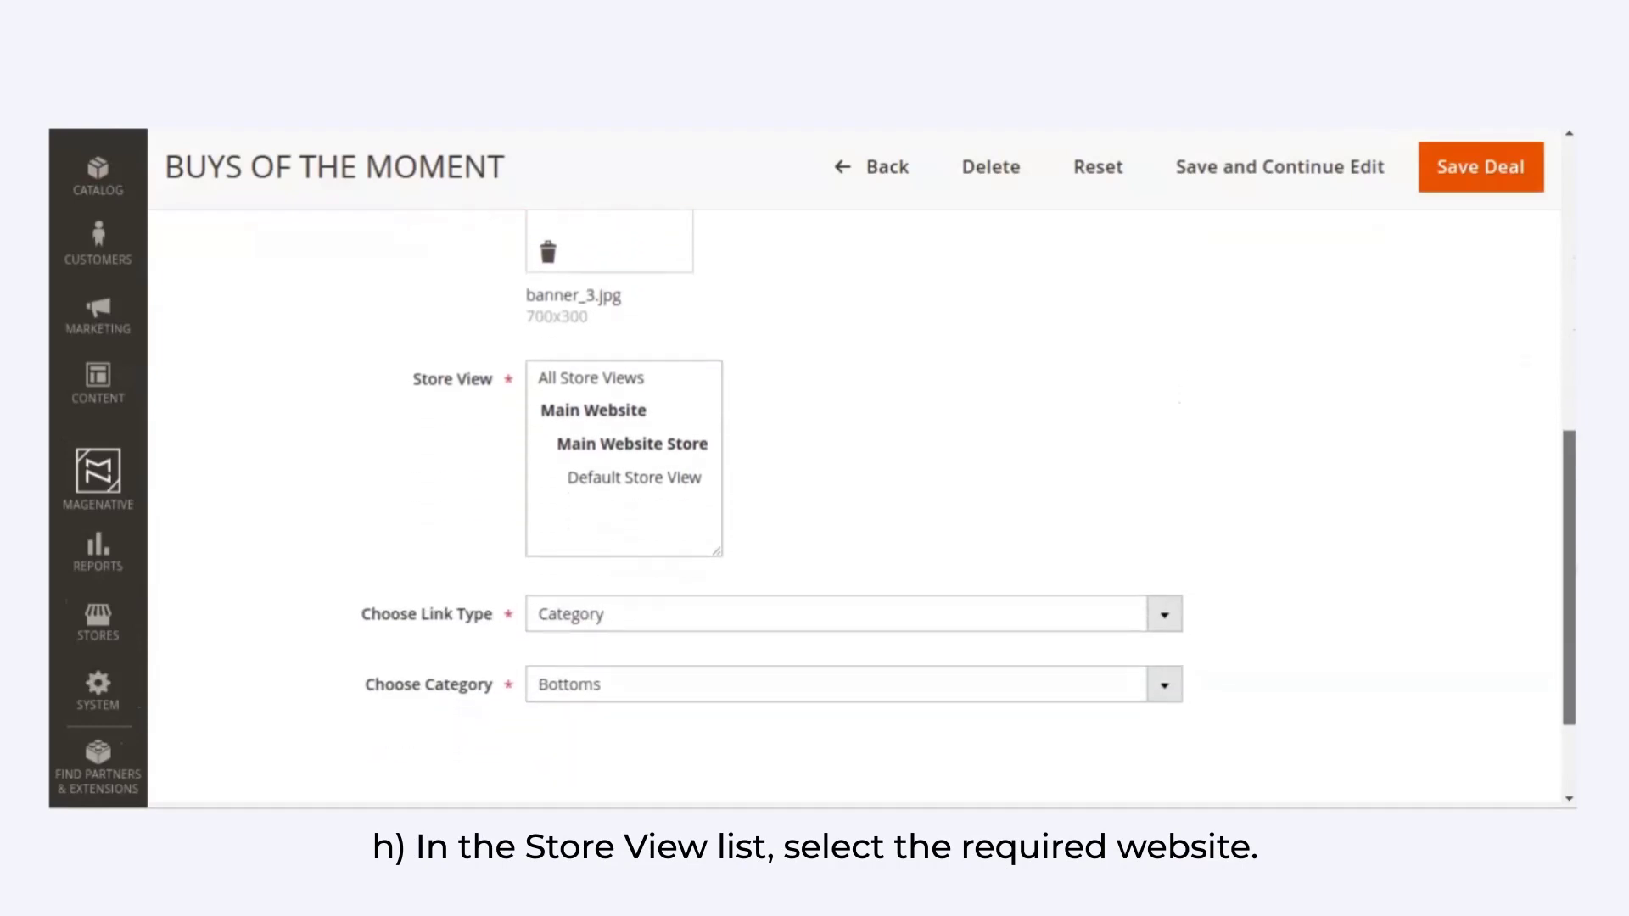
left_click(694, 438)
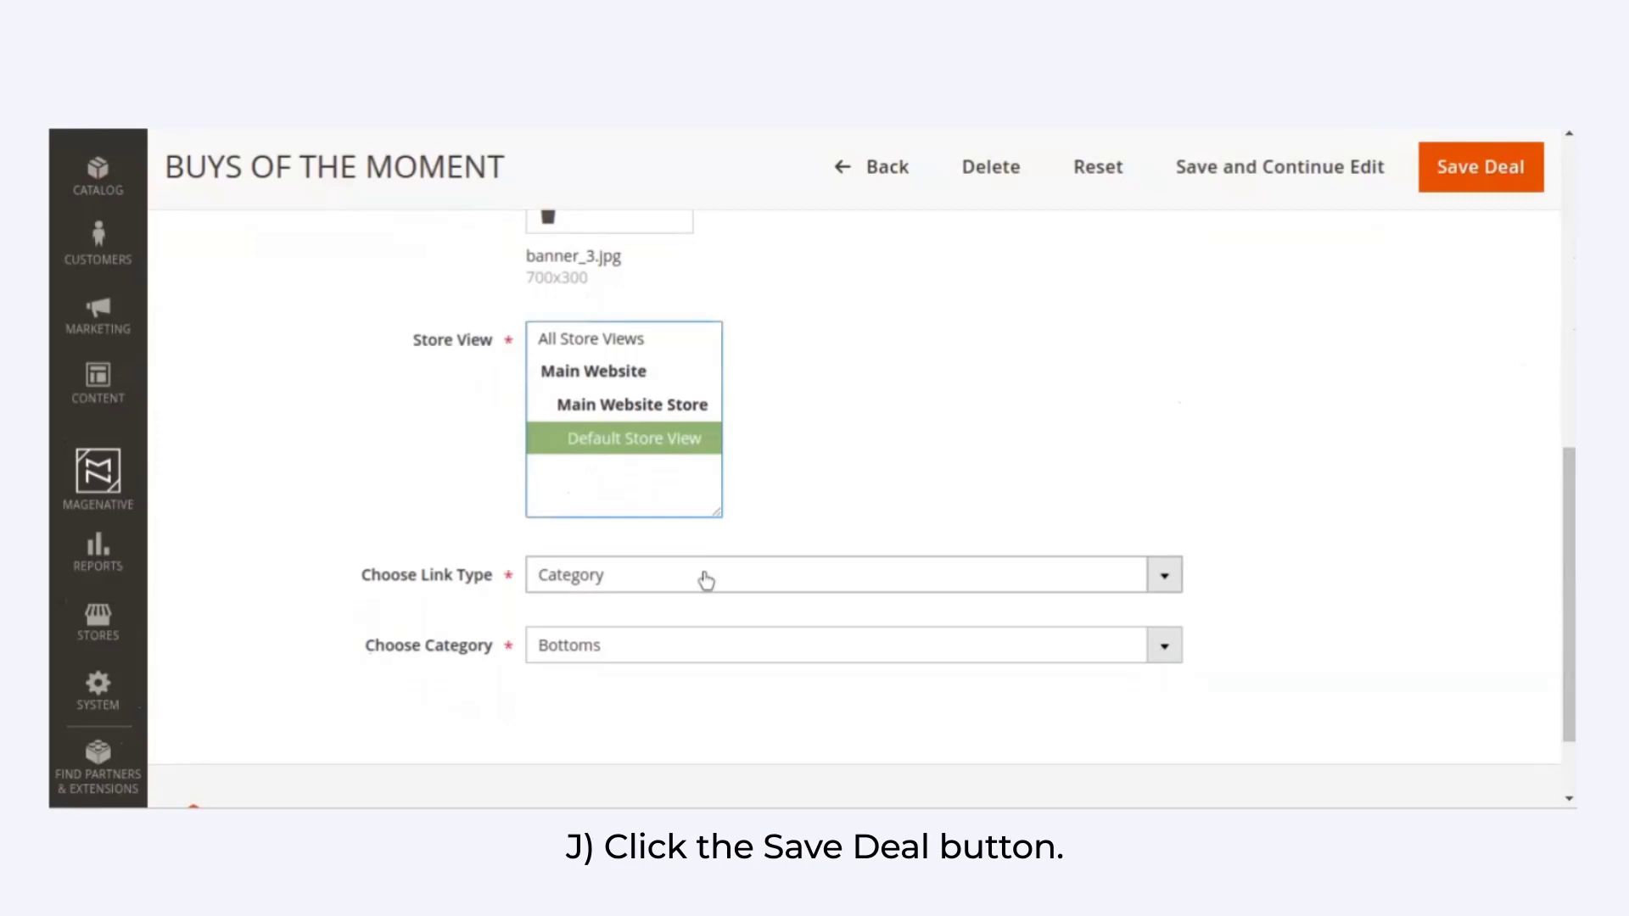
left_click(1500, 165)
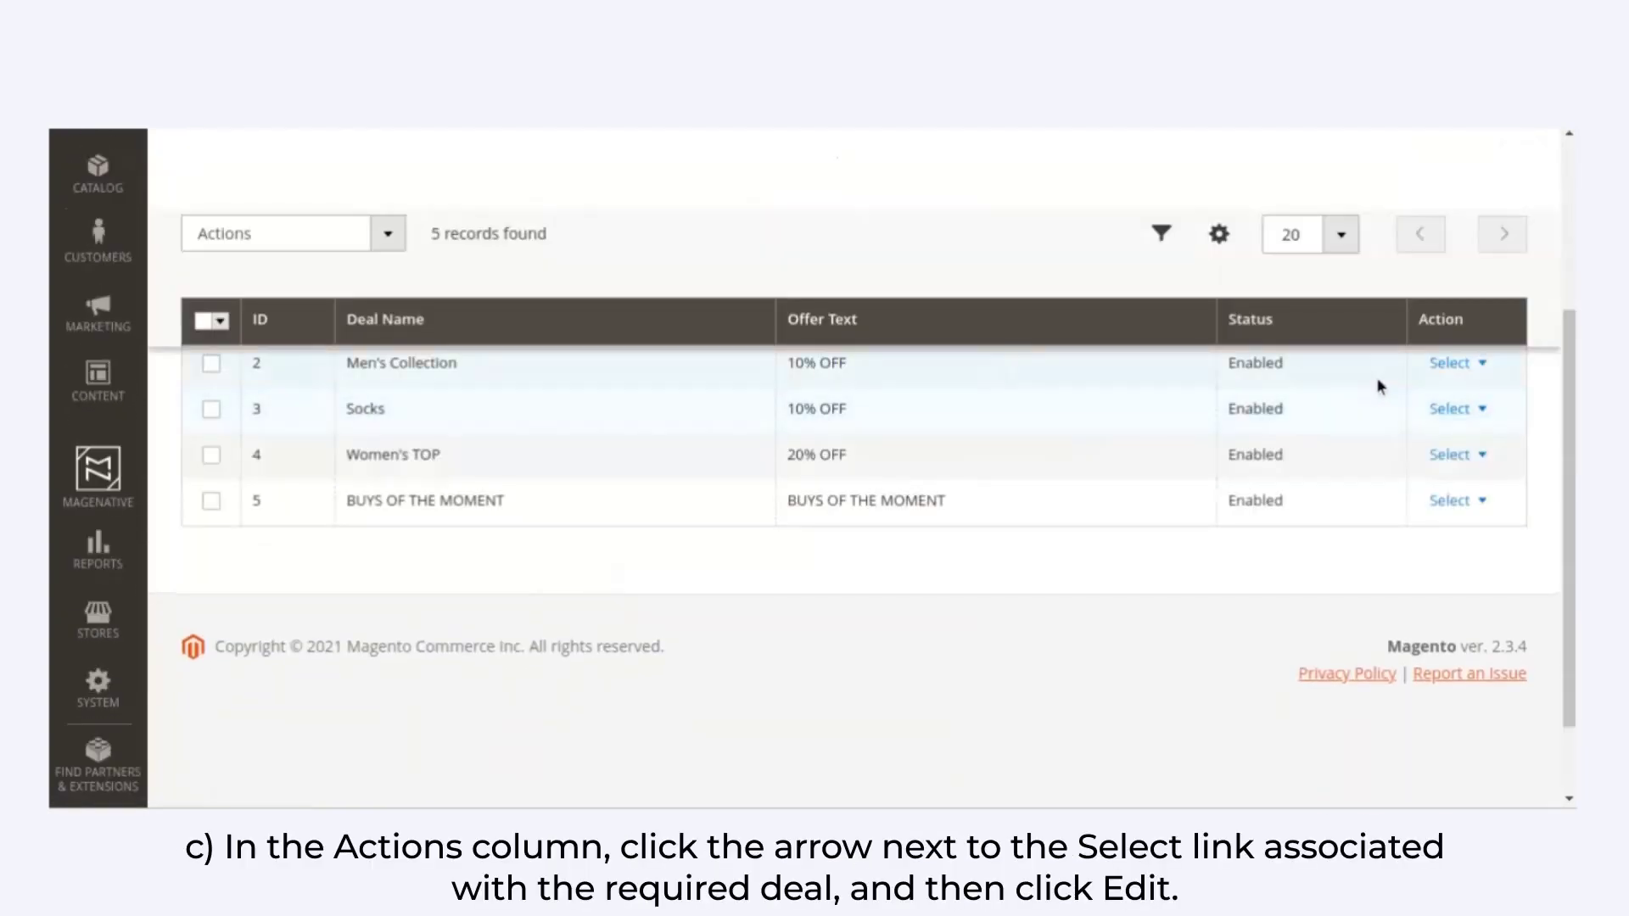
Step: Edit the Socks deal, set its store view to Default Store View, and save it
left_click(1447, 413)
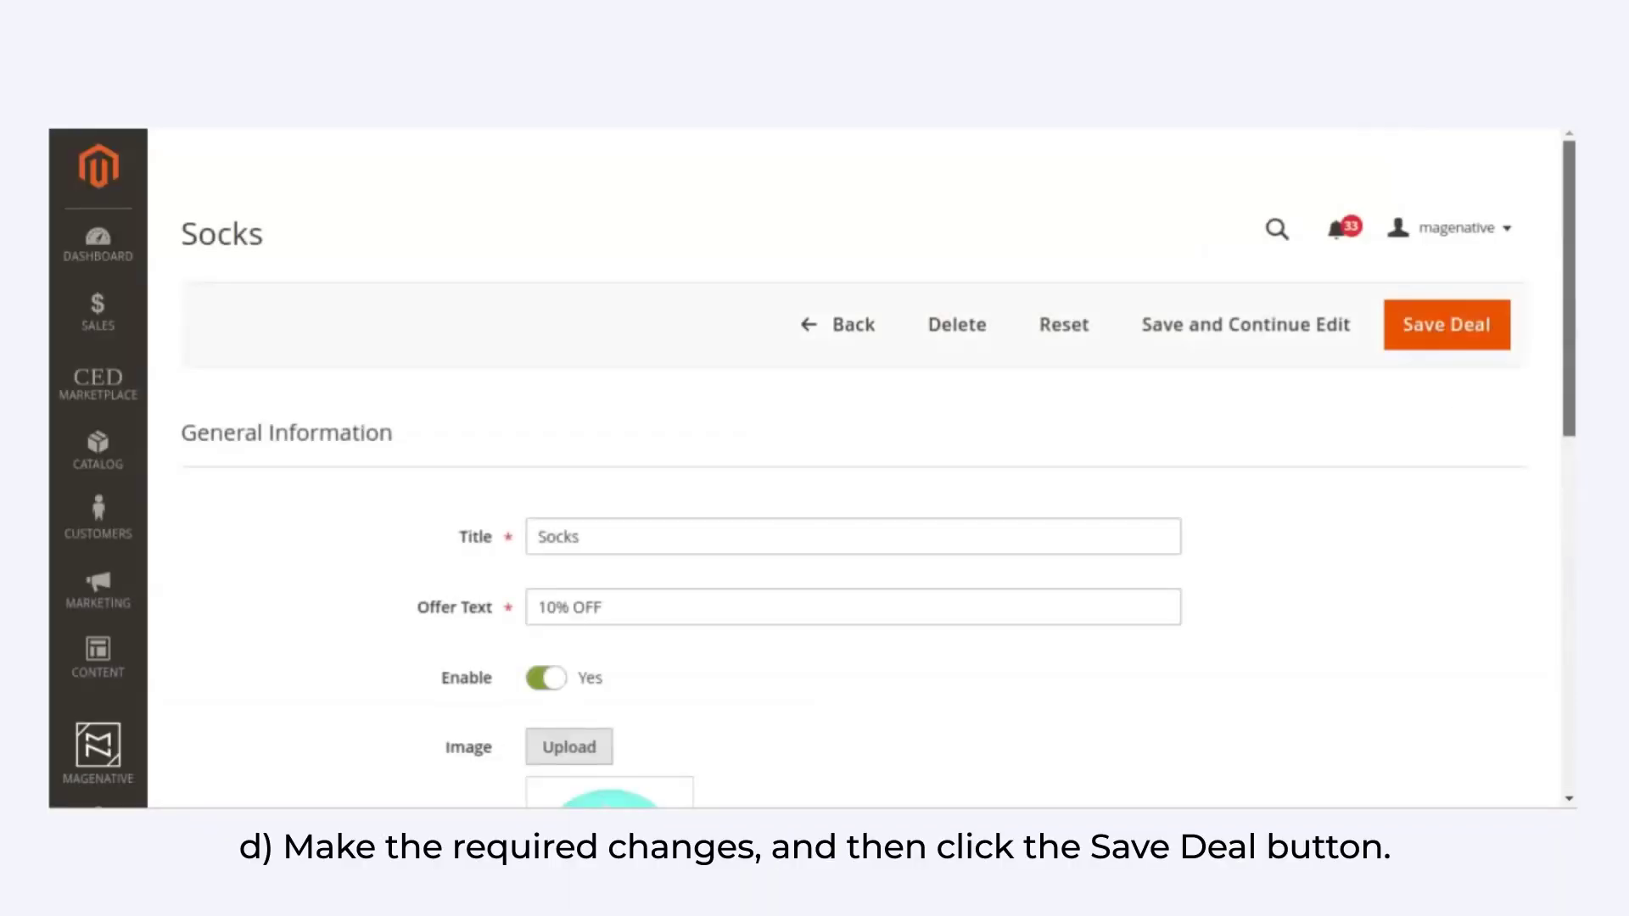
scroll(1029, 441, "down", 3)
scroll(861, 467, "down", 2)
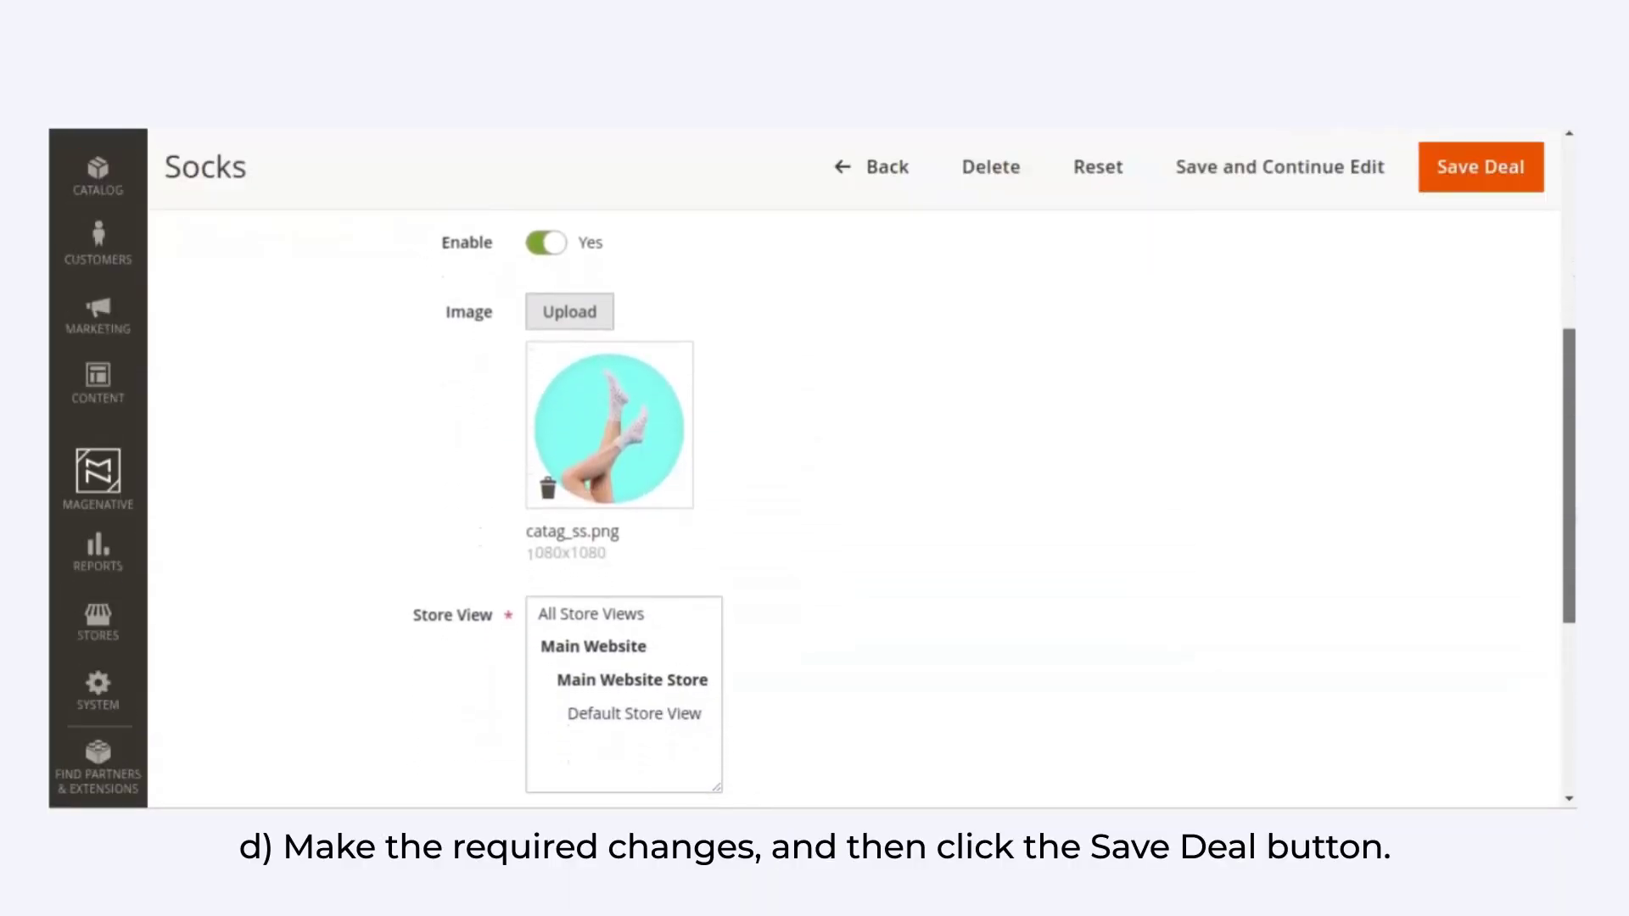
left_click(628, 713)
left_click(1431, 175)
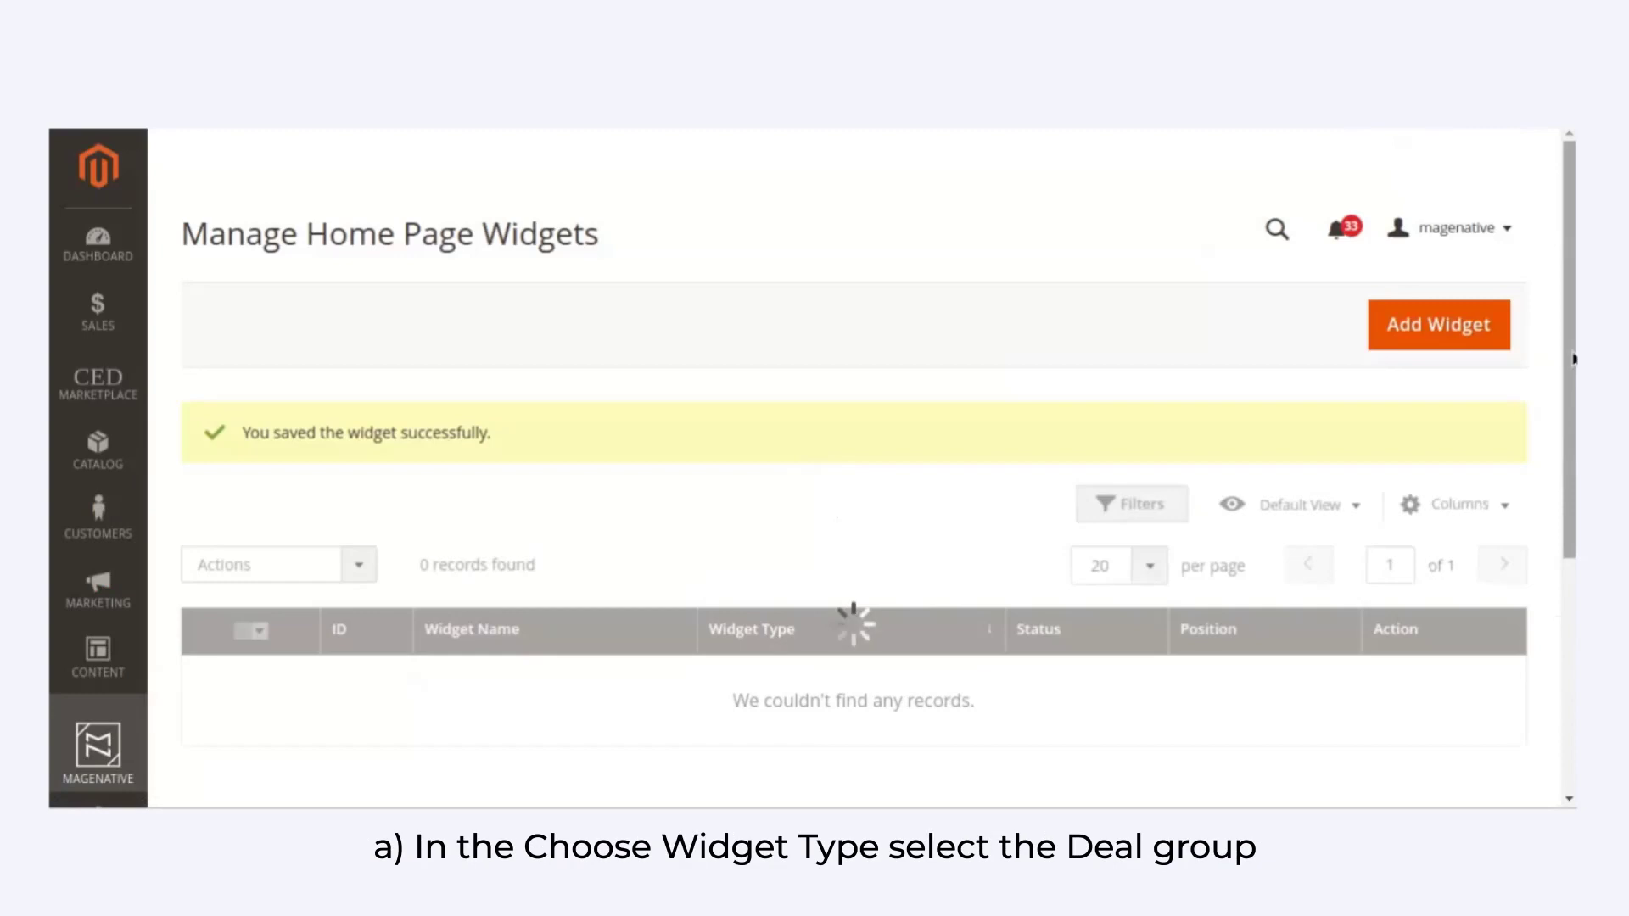
scroll(683, 560, "down", 2)
Step: Create a DealGroup Slider widget named 'Deal Group', position 13, Default Store View, and bring up the deal group list
scroll(848, 509, "down", 3)
left_click(1473, 165)
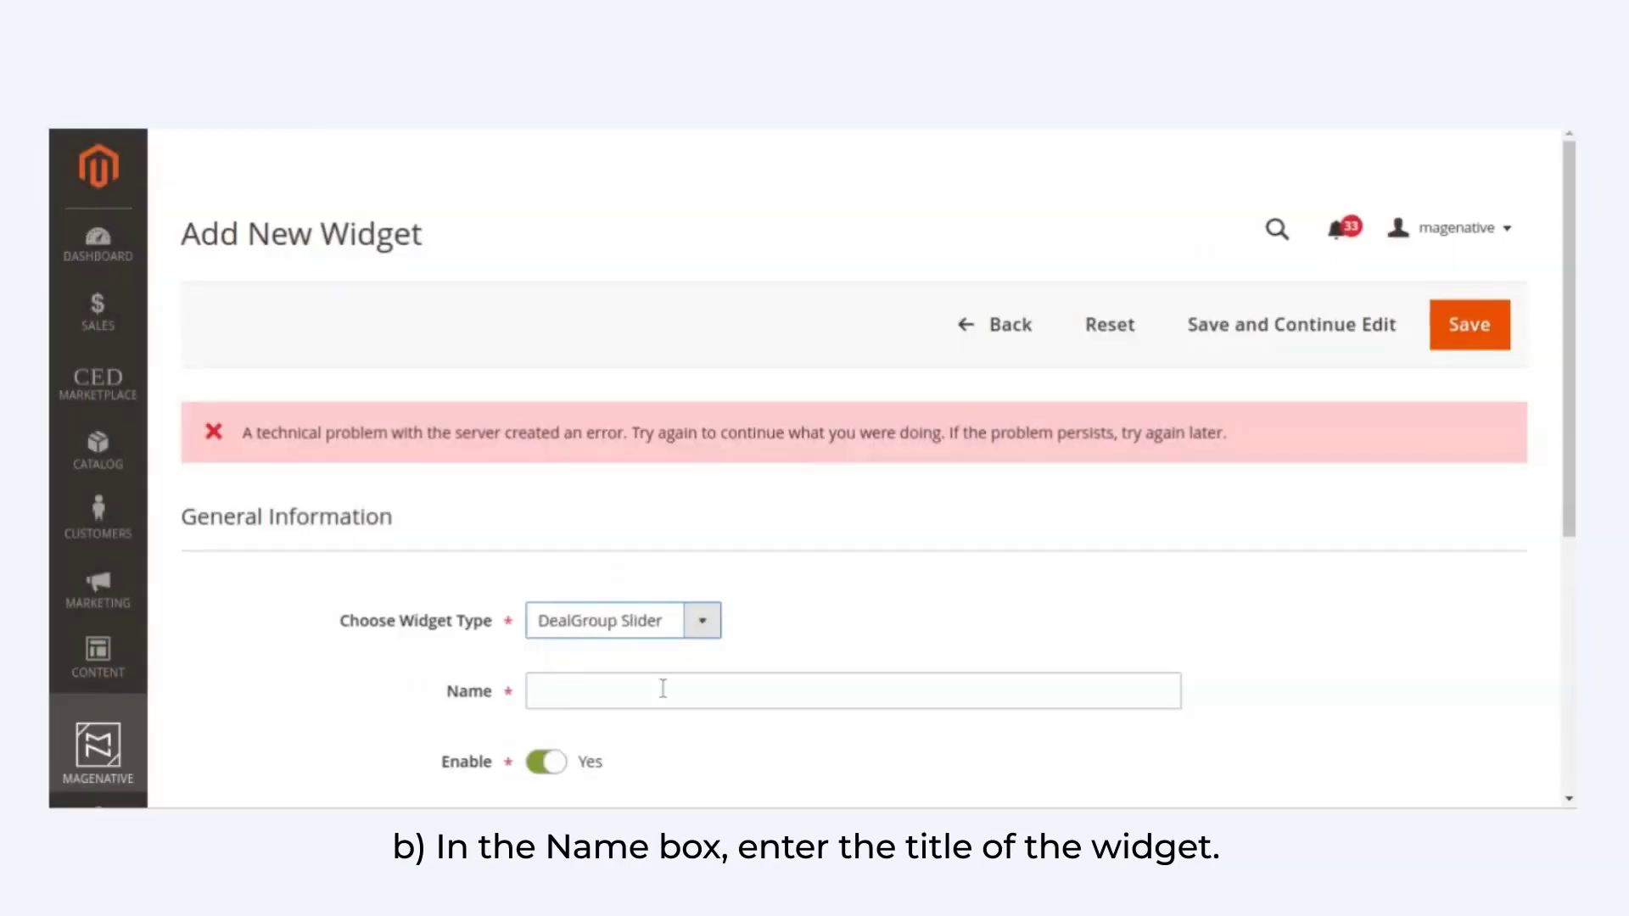
scroll(662, 689, "down", 4)
left_click(720, 331)
type("De")
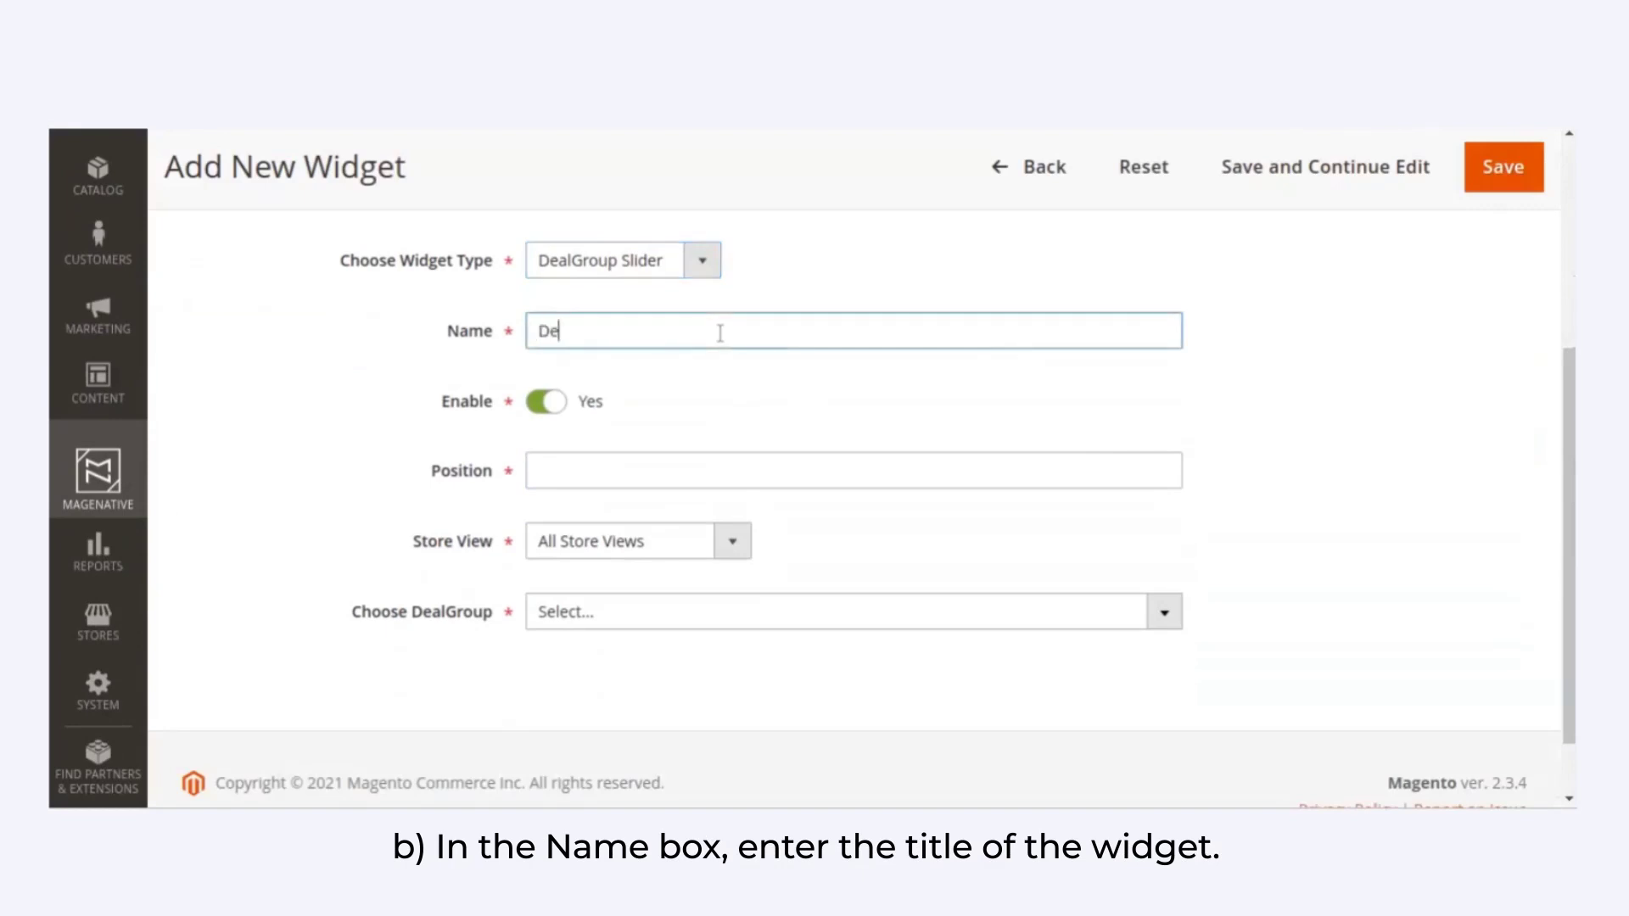
type("al Group")
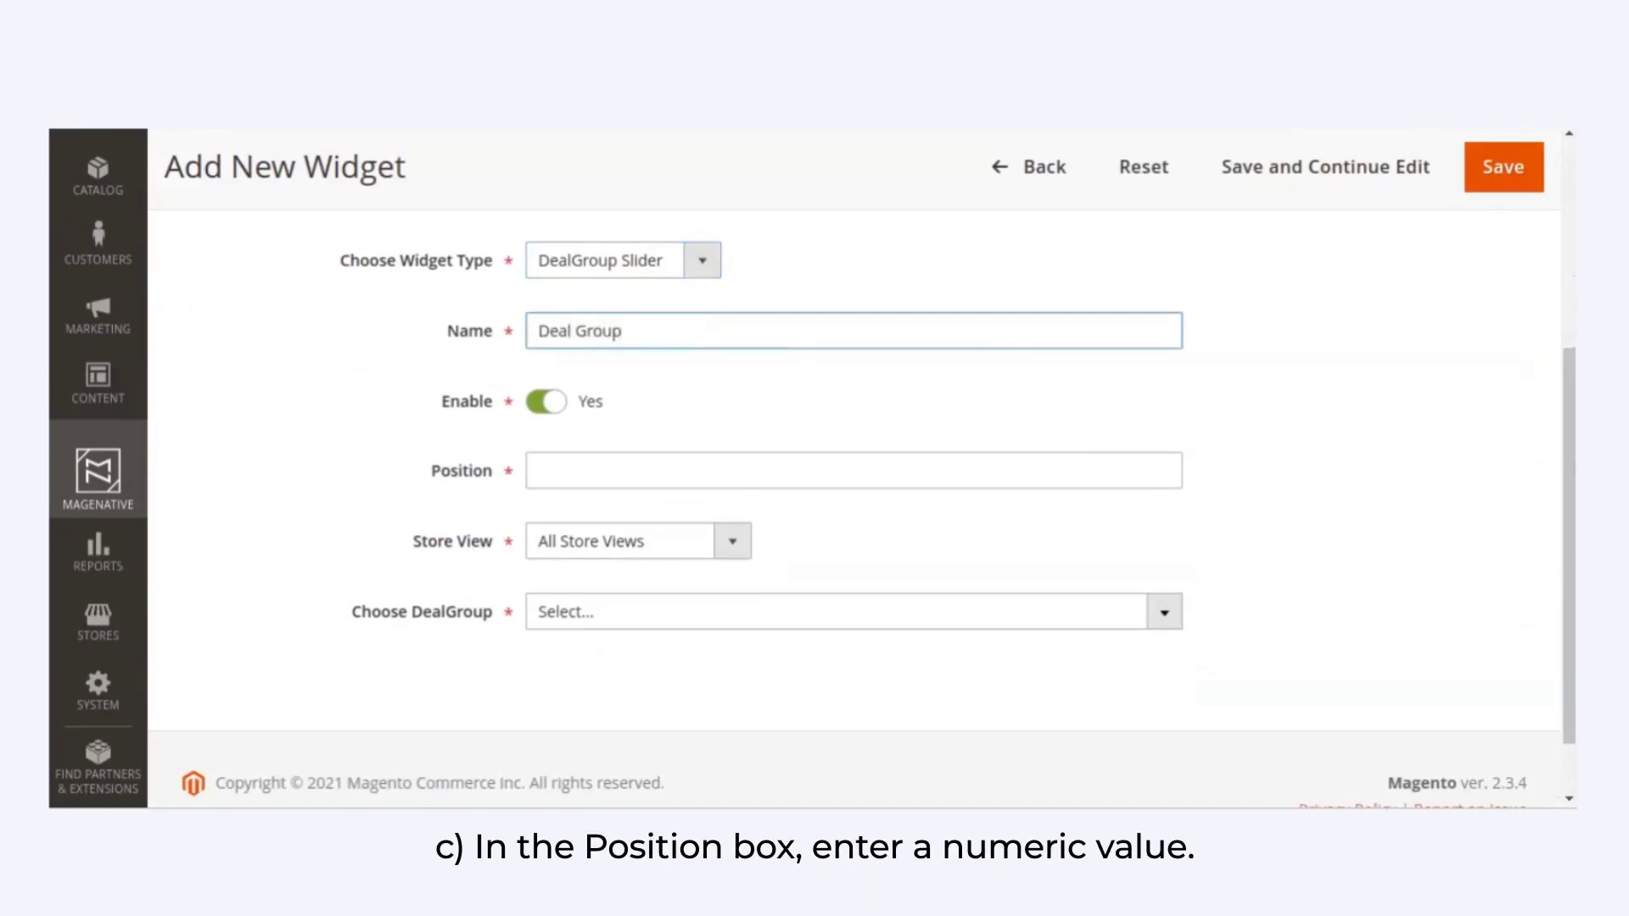
left_click(648, 466)
type("13")
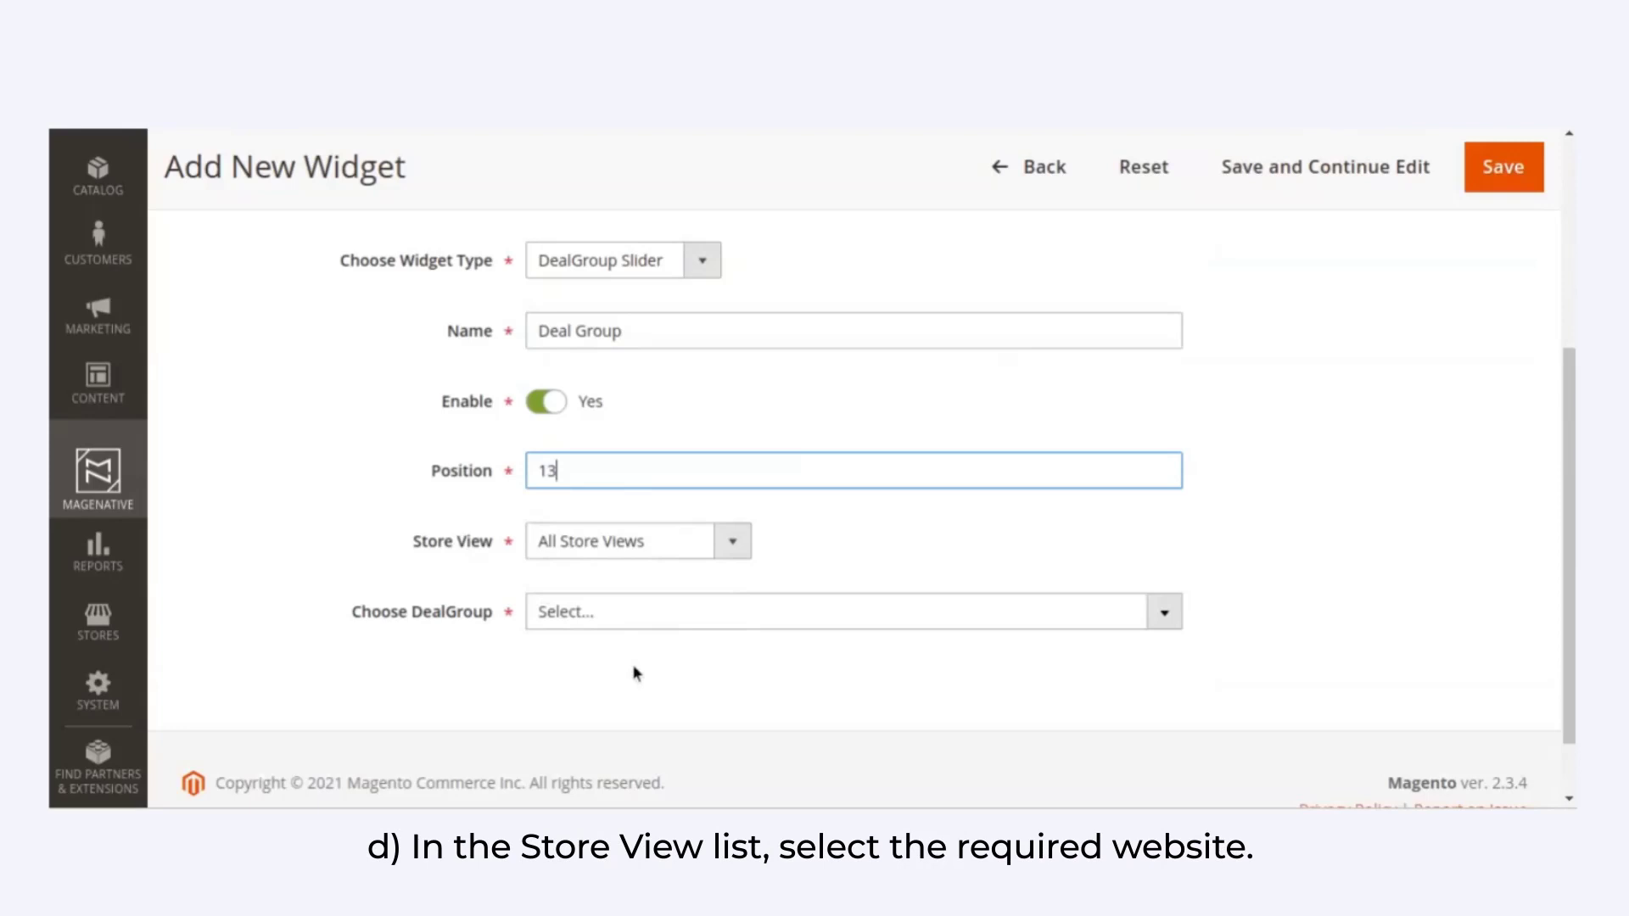
left_click(654, 531)
left_click(617, 640)
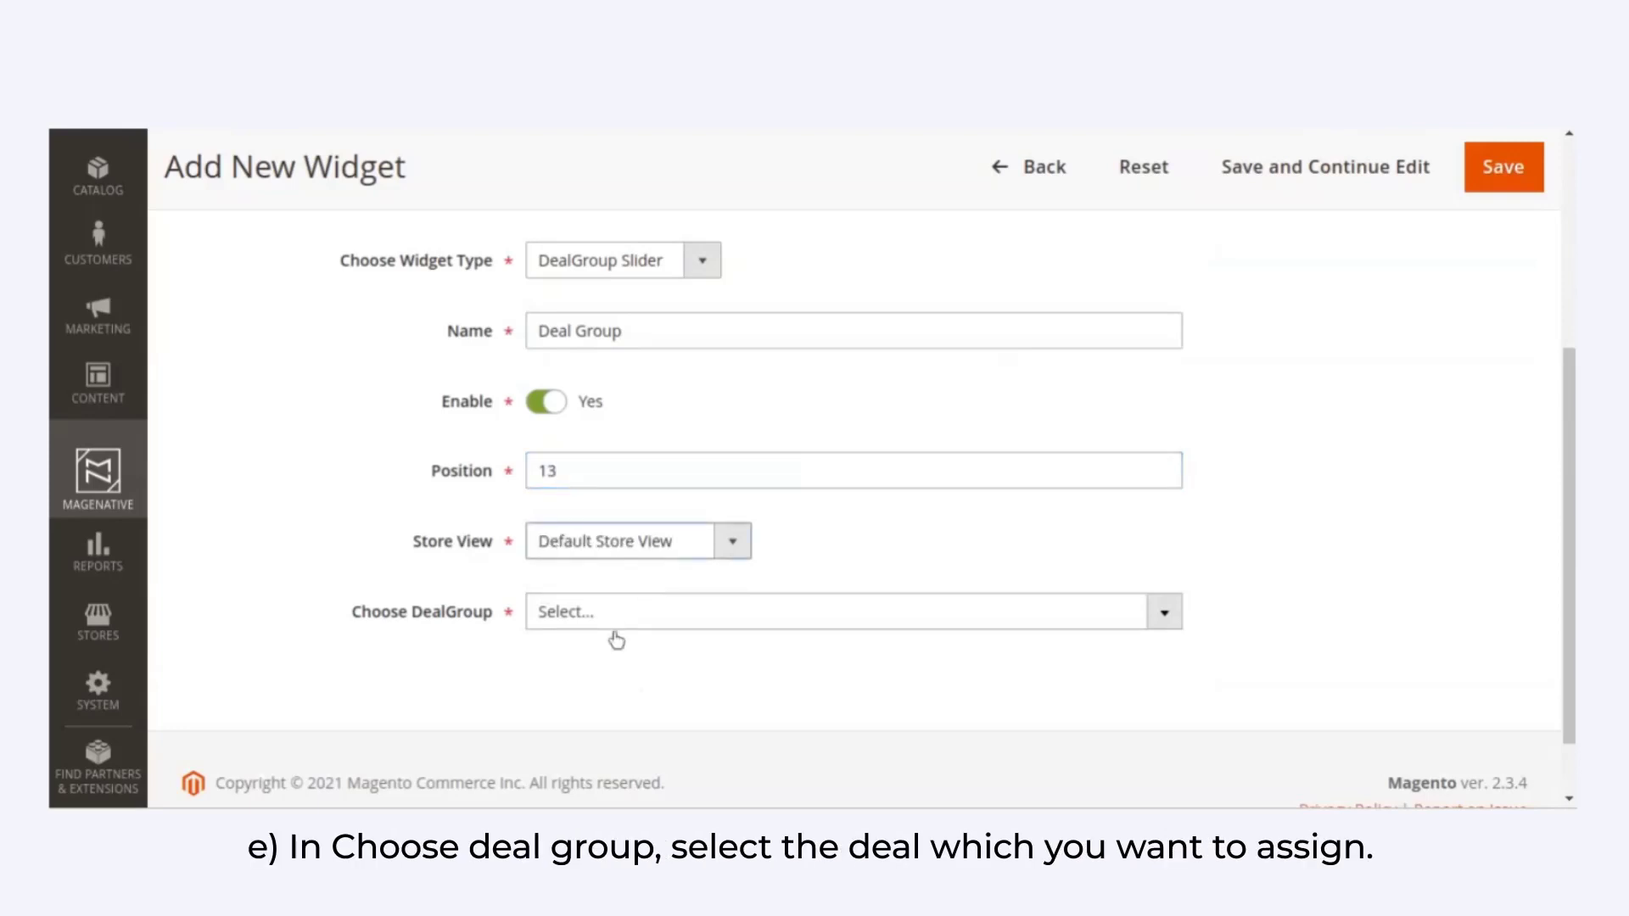
left_click(613, 626)
scroll(645, 611, "down", 2)
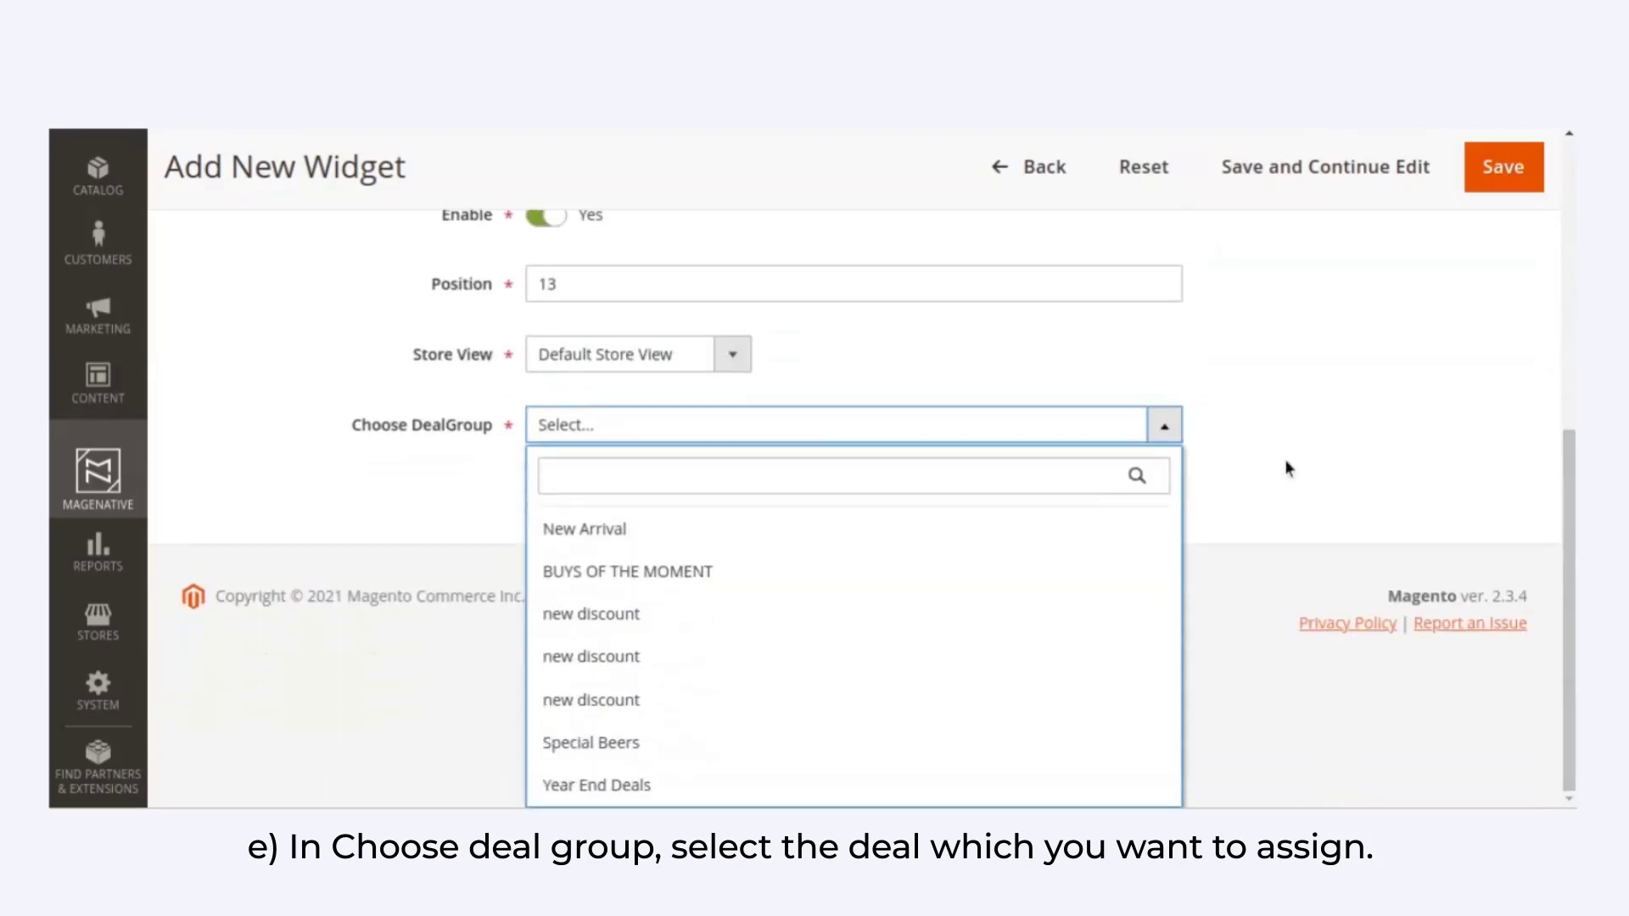